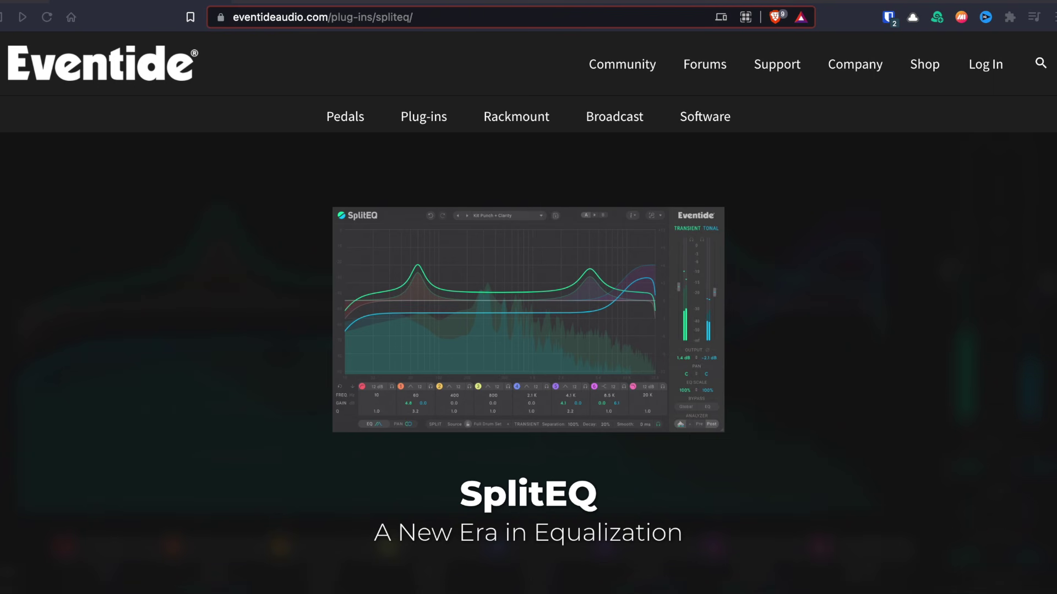
# Browse the SplitEQ product page and Eventide's 50 Years of Gear timeline through the 1970s and 1980s entries
pyautogui.scroll(-3, 528, 313)
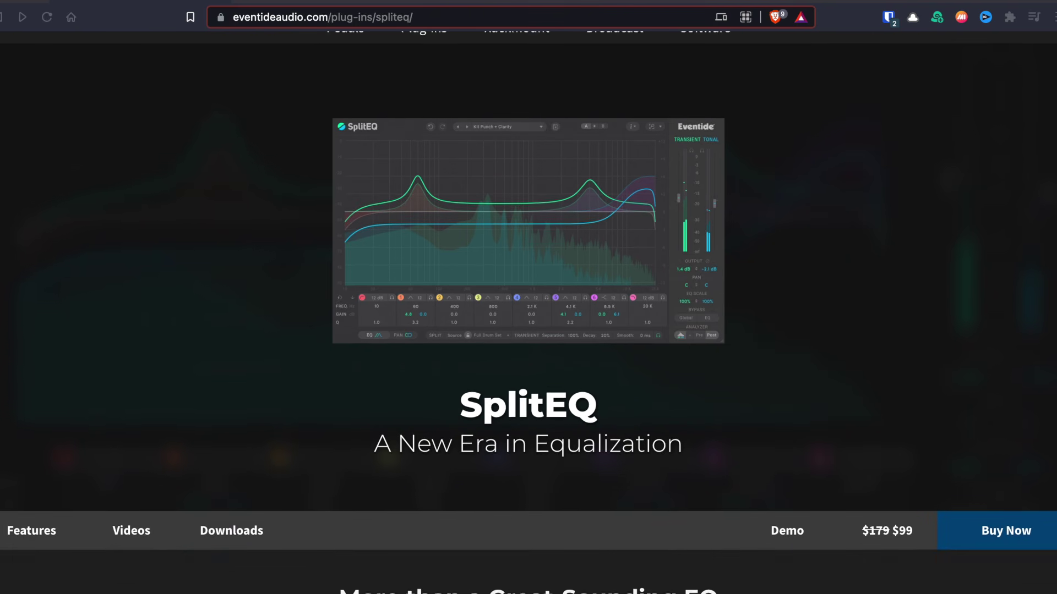
pyautogui.scroll(-3, 528, 313)
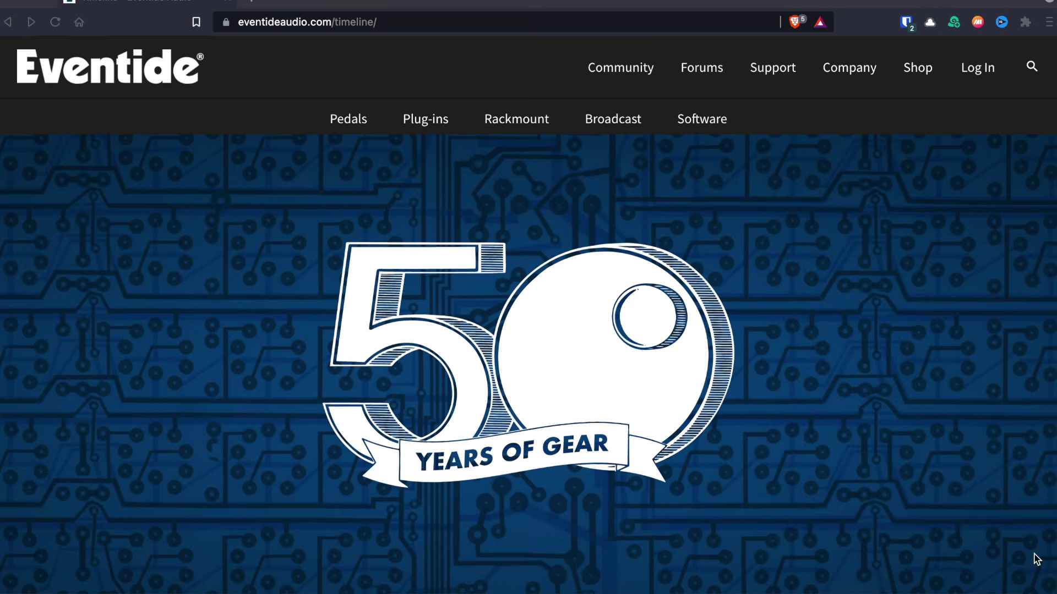
pyautogui.scroll(-2, 1033, 556)
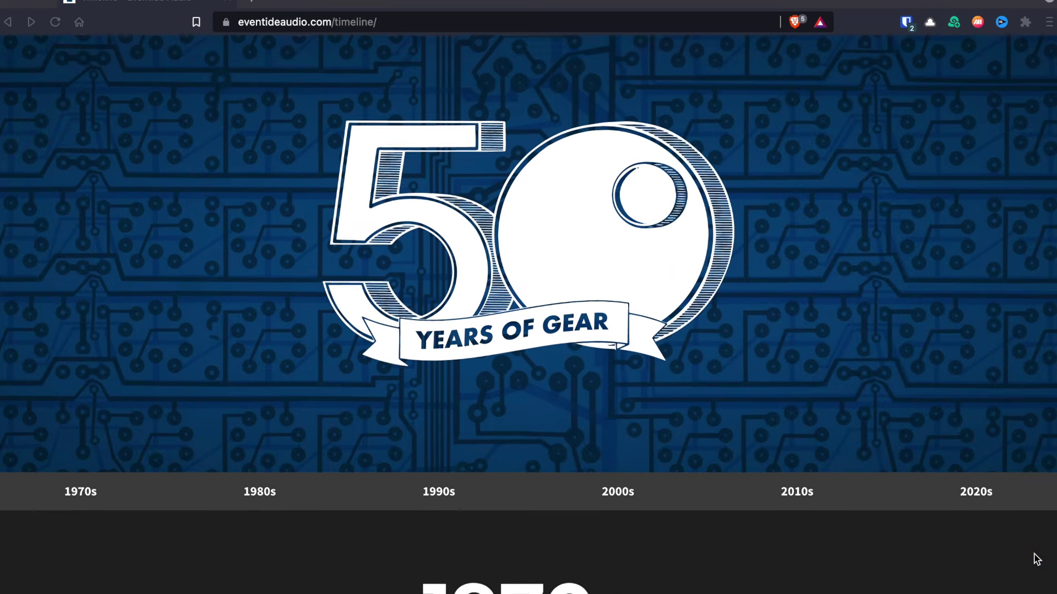
pyautogui.scroll(-4, 1037, 559)
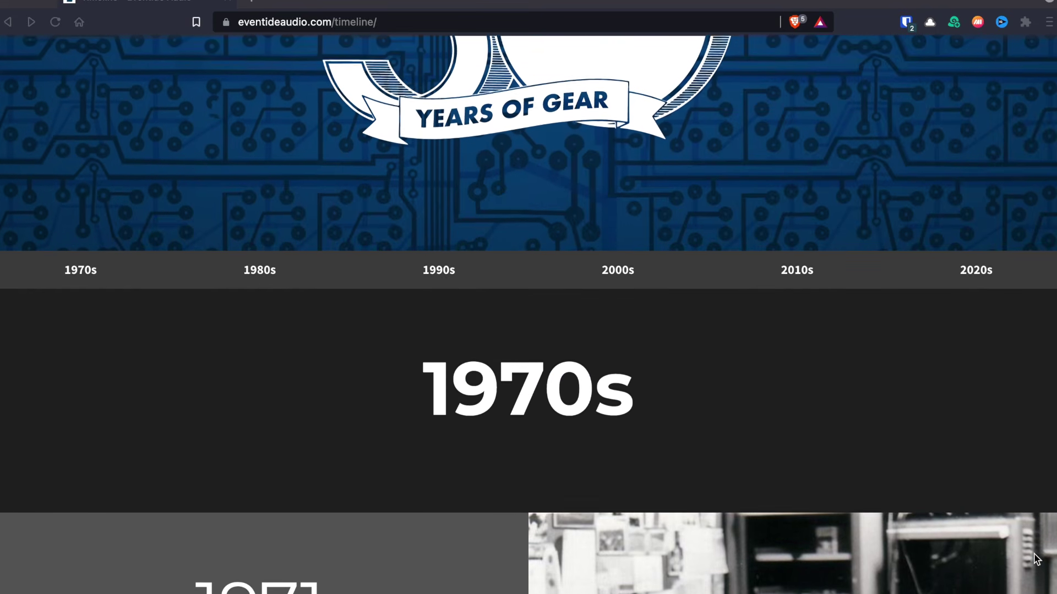
pyautogui.scroll(-3, 1037, 559)
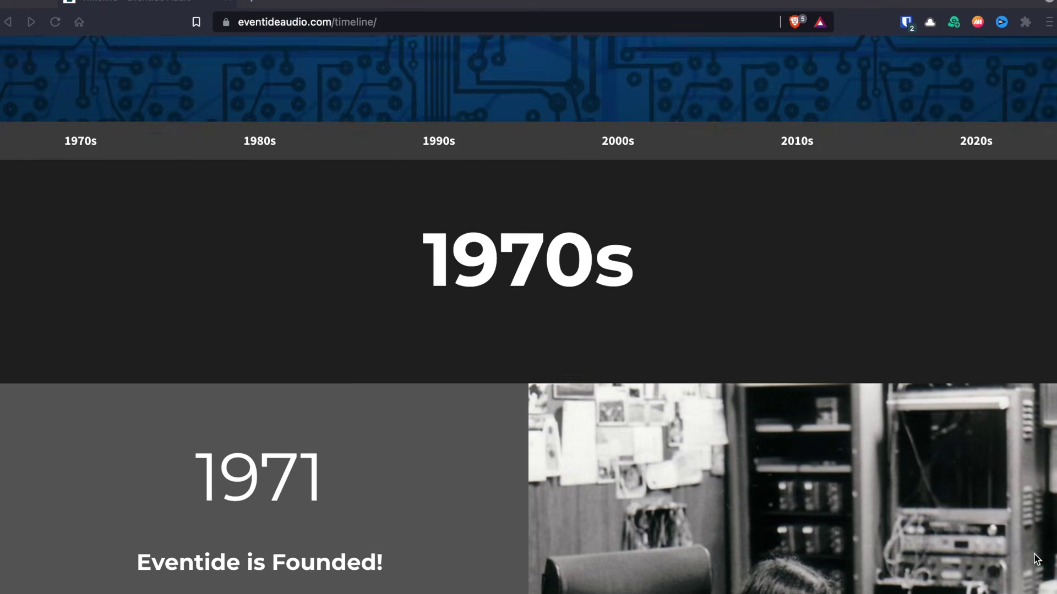
pyautogui.scroll(-4, 1037, 558)
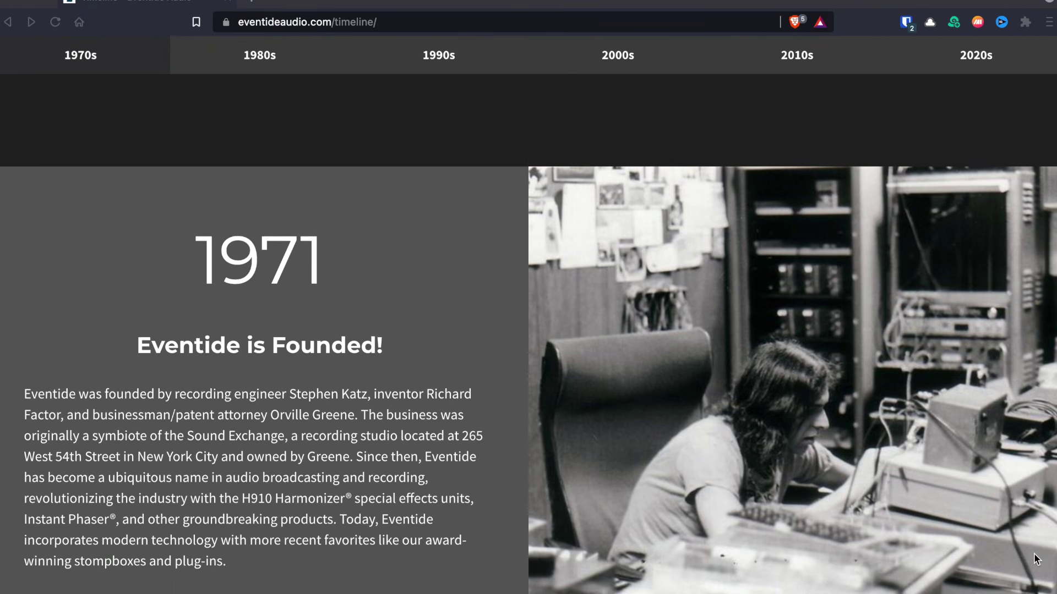
pyautogui.scroll(-1, 1033, 553)
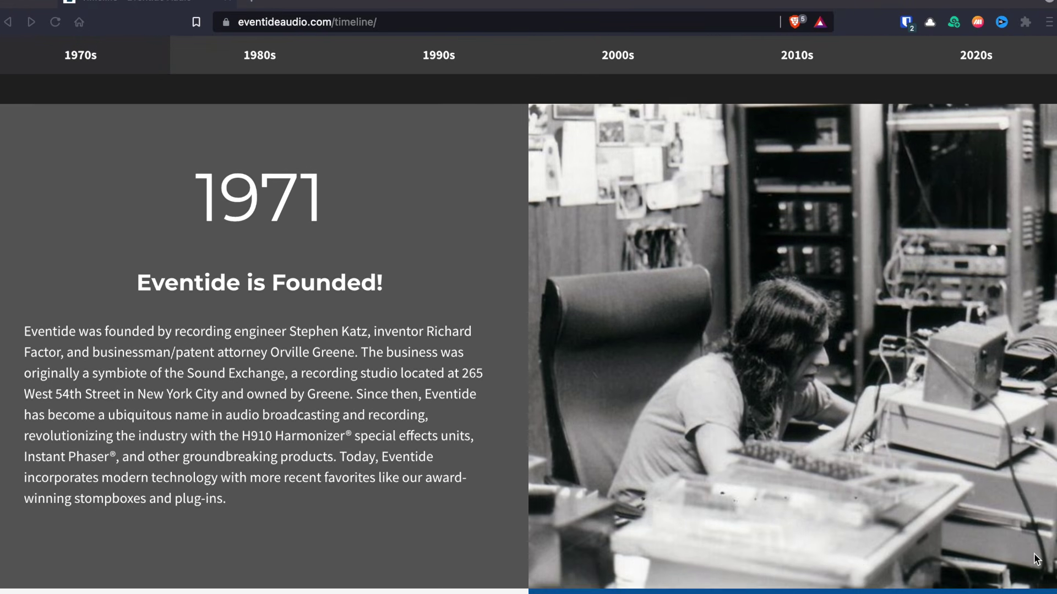
pyautogui.scroll(-15, 1034, 553)
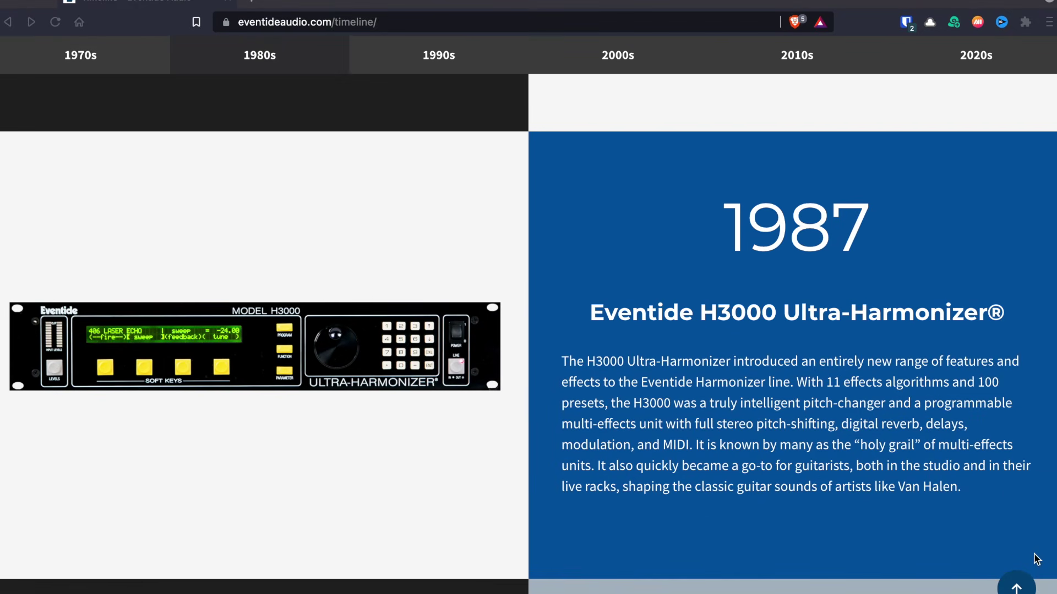
pyautogui.scroll(15, 1033, 553)
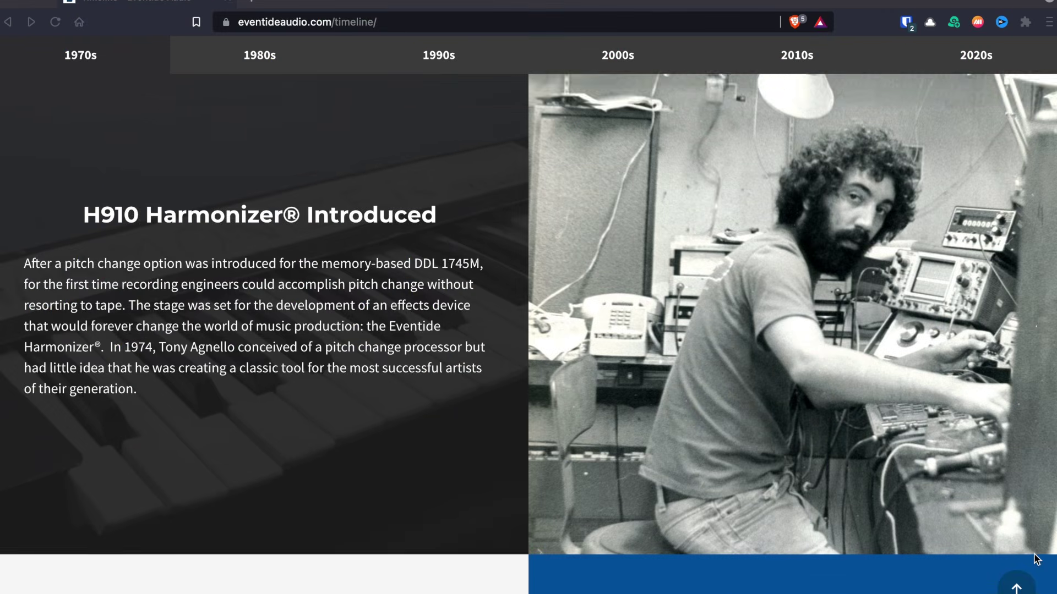
pyautogui.scroll(-2, 1034, 558)
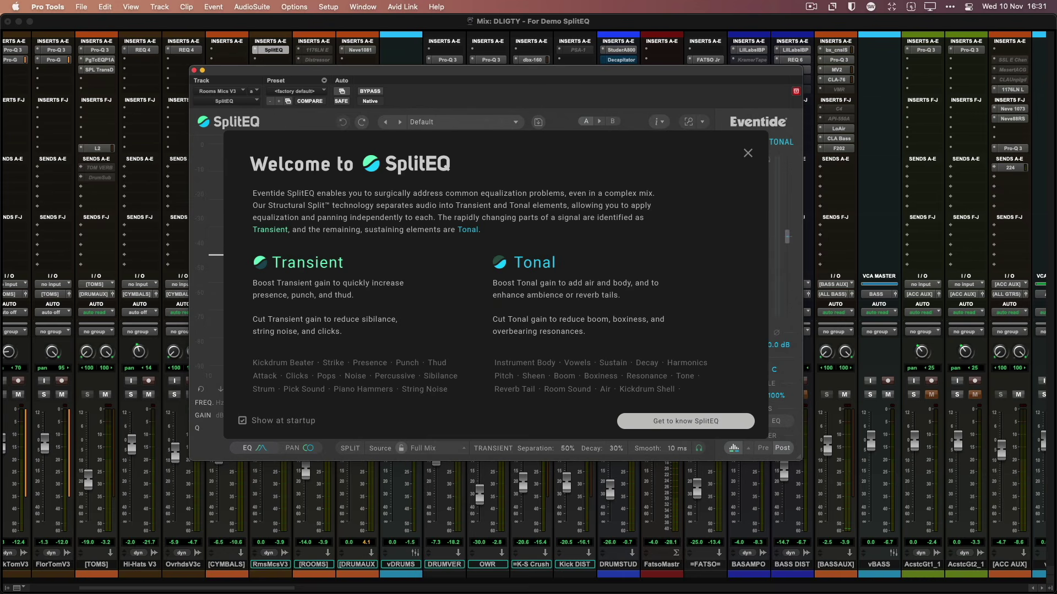
# Dismiss the SplitEQ welcome screen and enlarge the plug-in window
pyautogui.press('Escape')
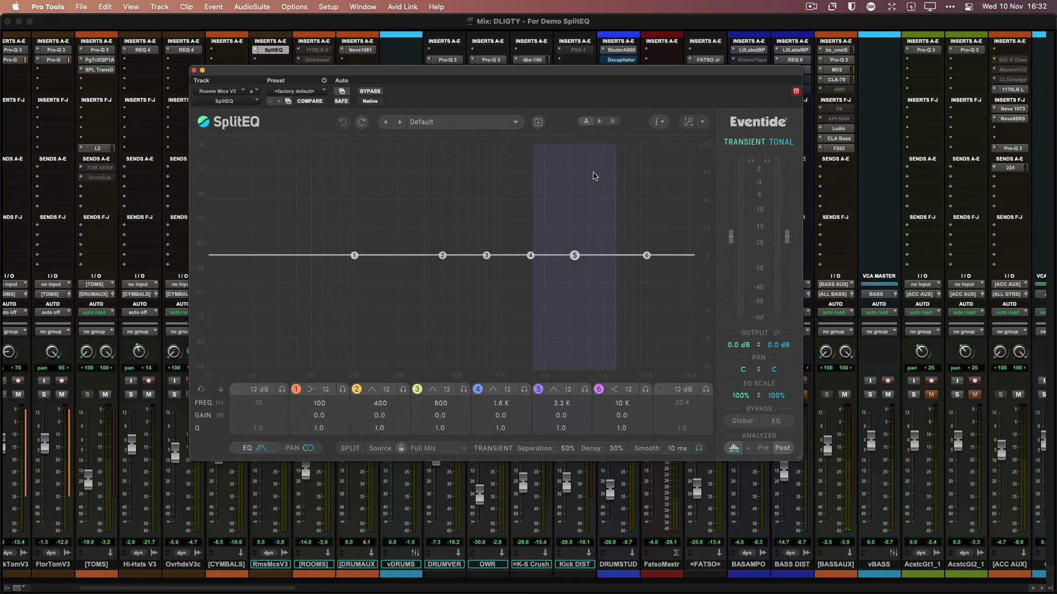
pyautogui.moveTo(798, 458); pyautogui.dragTo(848, 523)
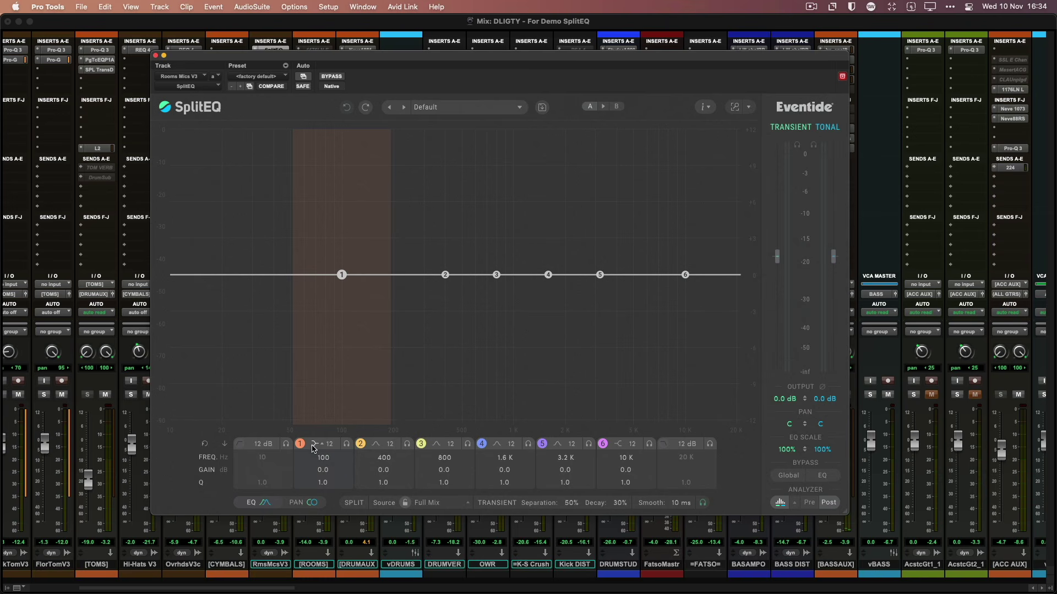
# View the filter types available for band 1 and solo the band with its transient and tonal parts together
pyautogui.click(320, 444)
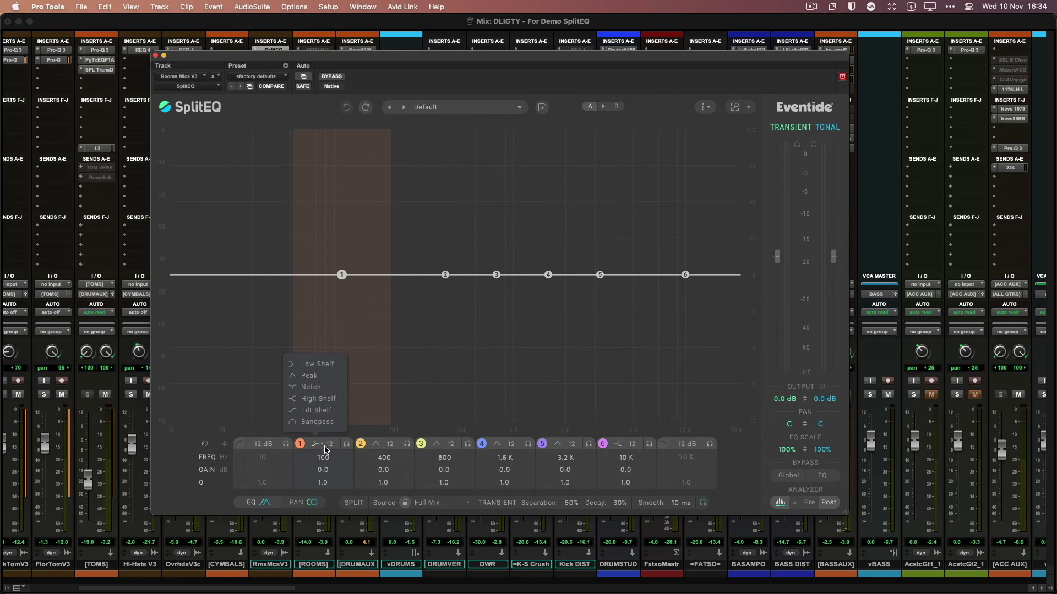
pyautogui.click(348, 448)
pyautogui.click(348, 445)
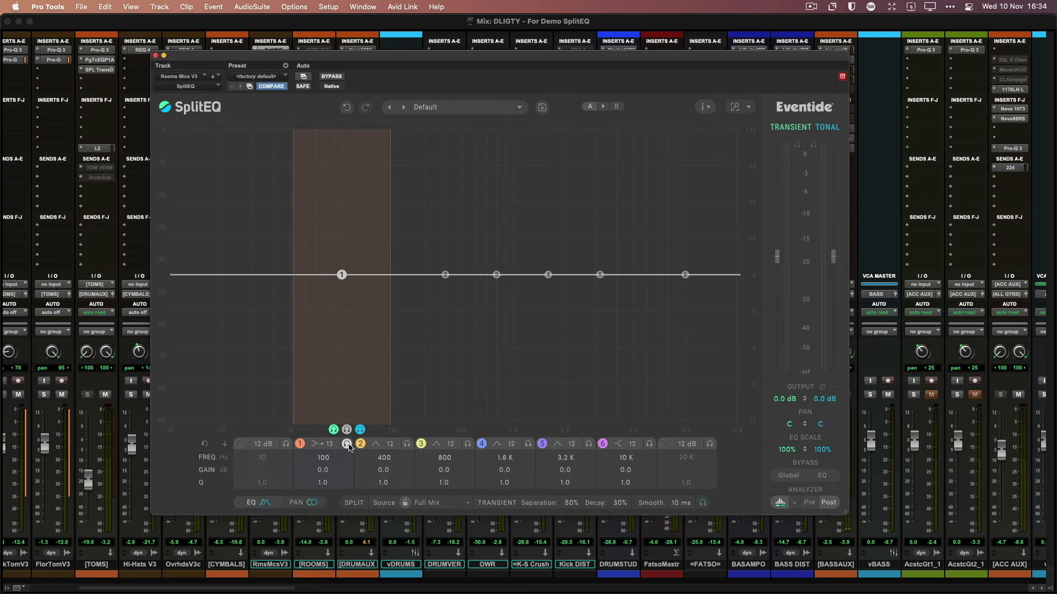
pyautogui.click(347, 430)
# Try a -1.4 dB low shelf on band 1, and change it to a Peak filter boosting 1.2 dB at 101 Hz
pyautogui.moveTo(342, 275)
pyautogui.mouseDown()
pyautogui.moveTo(342, 248)
pyautogui.moveTo(344, 302)
pyautogui.moveTo(349, 253)
pyautogui.moveTo(347, 292)
pyautogui.mouseUp()
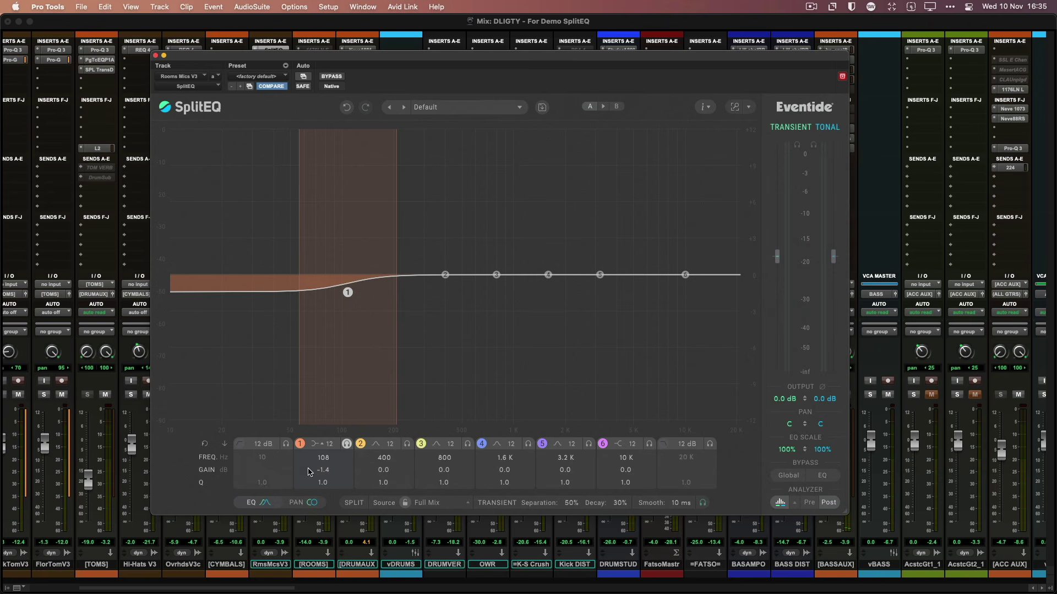
pyautogui.click(319, 445)
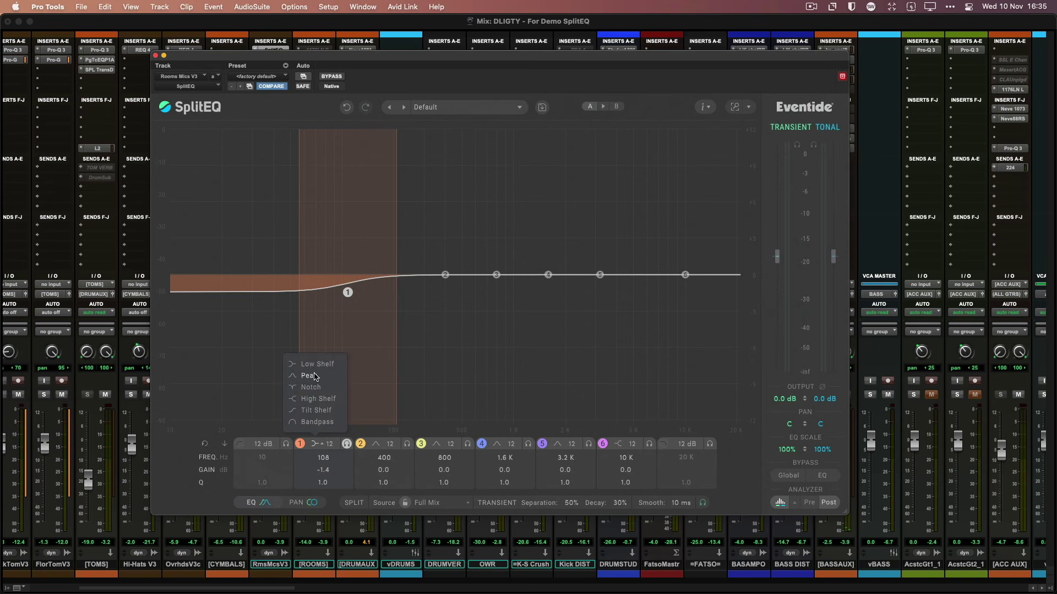
pyautogui.click(309, 376)
pyautogui.moveTo(347, 292)
pyautogui.mouseDown()
pyautogui.moveTo(363, 243)
pyautogui.moveTo(299, 266)
pyautogui.moveTo(349, 259)
pyautogui.moveTo(336, 262)
pyautogui.mouseUp()
# Separate band 1 near 106 Hz into a -1.9 dB transient cut and a 1.3 dB tonal boost, with Q values of 1.1 and 1.4
pyautogui.moveTo(351, 274)
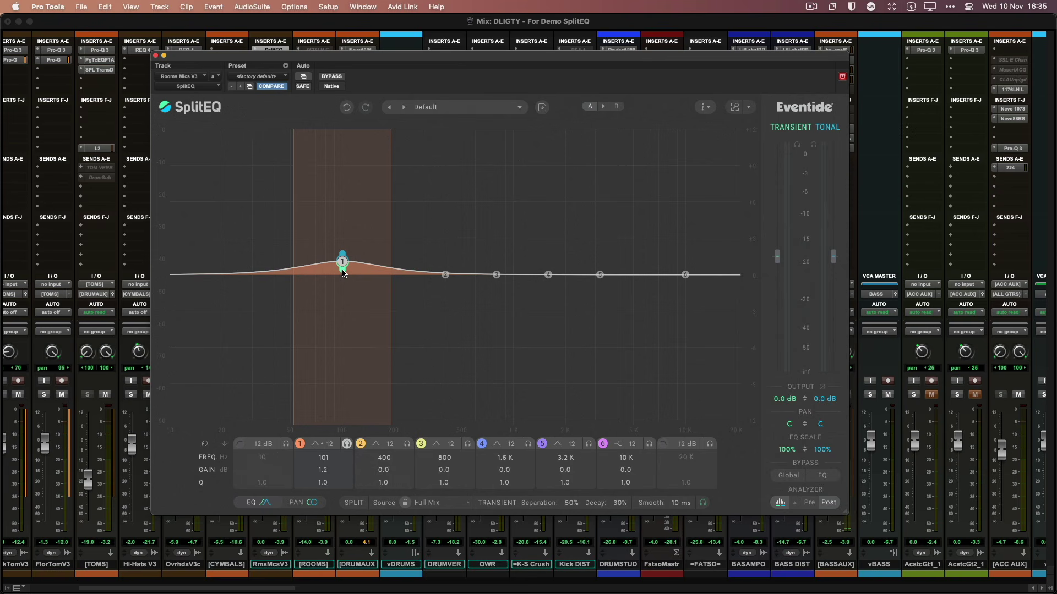
pyautogui.moveTo(342, 274); pyautogui.dragTo(348, 309)
pyautogui.moveTo(348, 265)
pyautogui.mouseDown()
pyautogui.moveTo(347, 241)
pyautogui.moveTo(349, 287)
pyautogui.moveTo(351, 254)
pyautogui.moveTo(345, 260)
pyautogui.mouseUp()
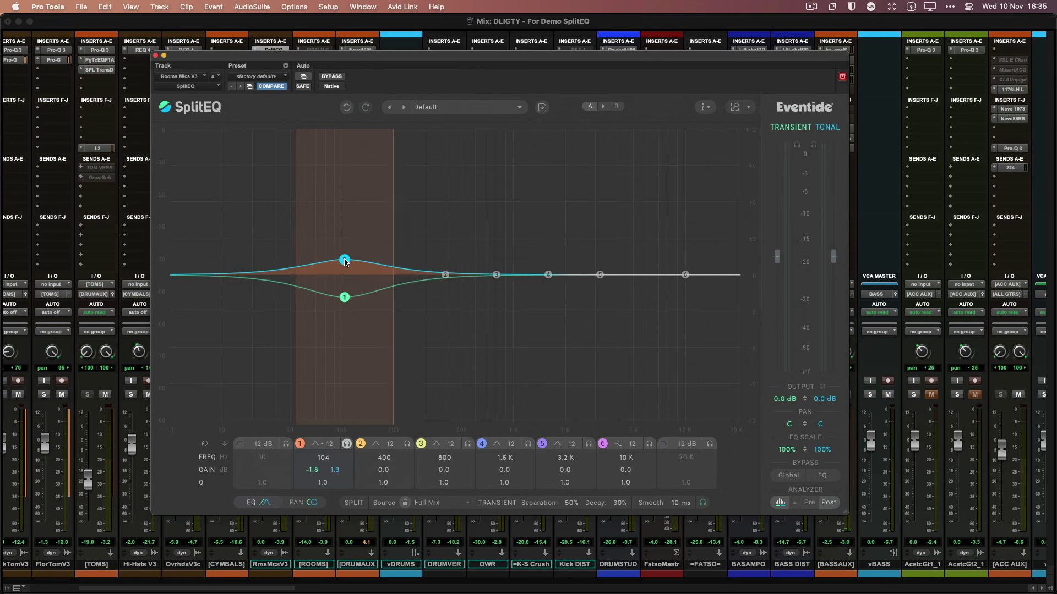
pyautogui.moveTo(323, 484)
pyautogui.mouseDown()
pyautogui.moveTo(306, 481)
pyautogui.moveTo(342, 483)
pyautogui.mouseUp()
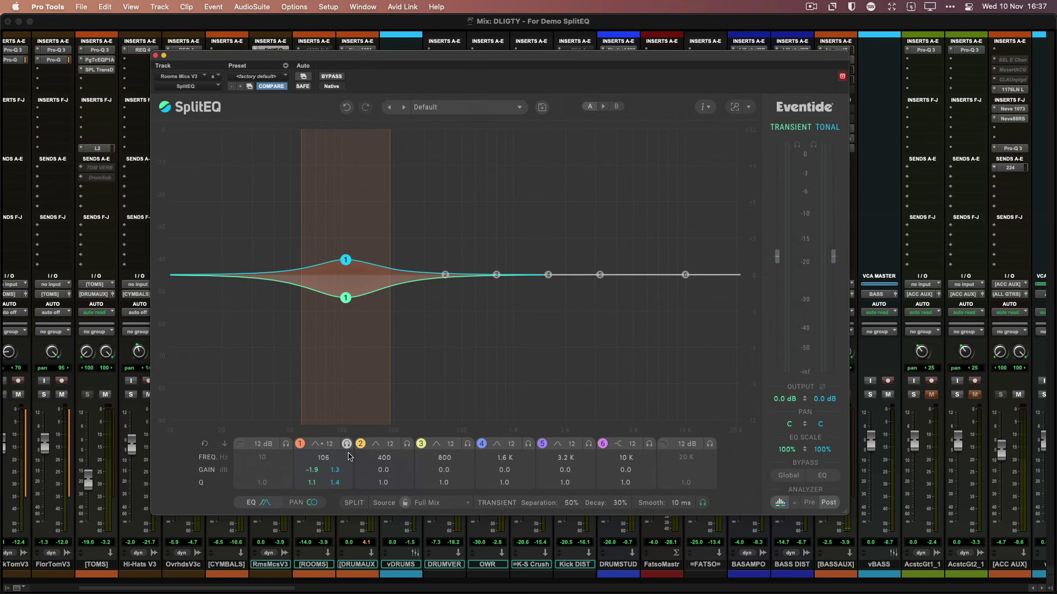
# Solo band 1's tonal part and switch the solo over to its transient part
pyautogui.moveTo(348, 449)
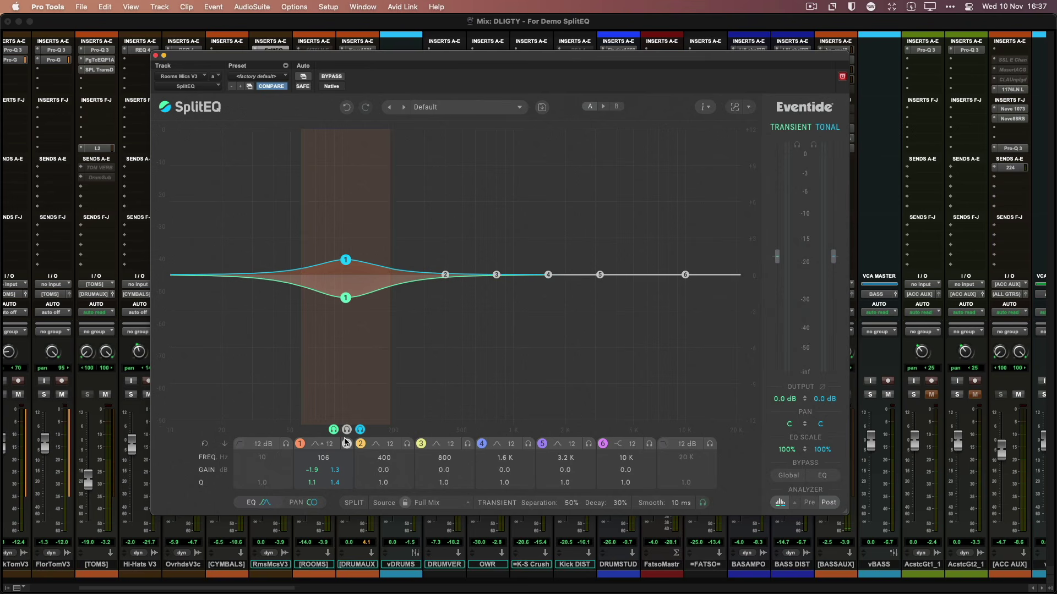
pyautogui.click(360, 430)
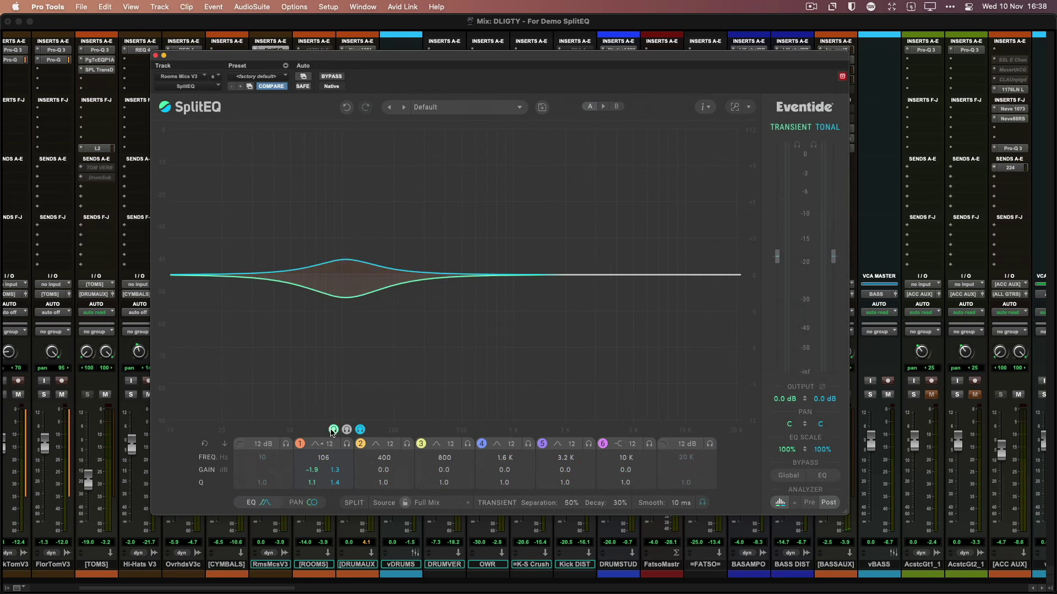
pyautogui.click(333, 430)
# Try the low-cut filter below band 1 and look through its slope options from 6 to 96 dB/oct
pyautogui.click(240, 444)
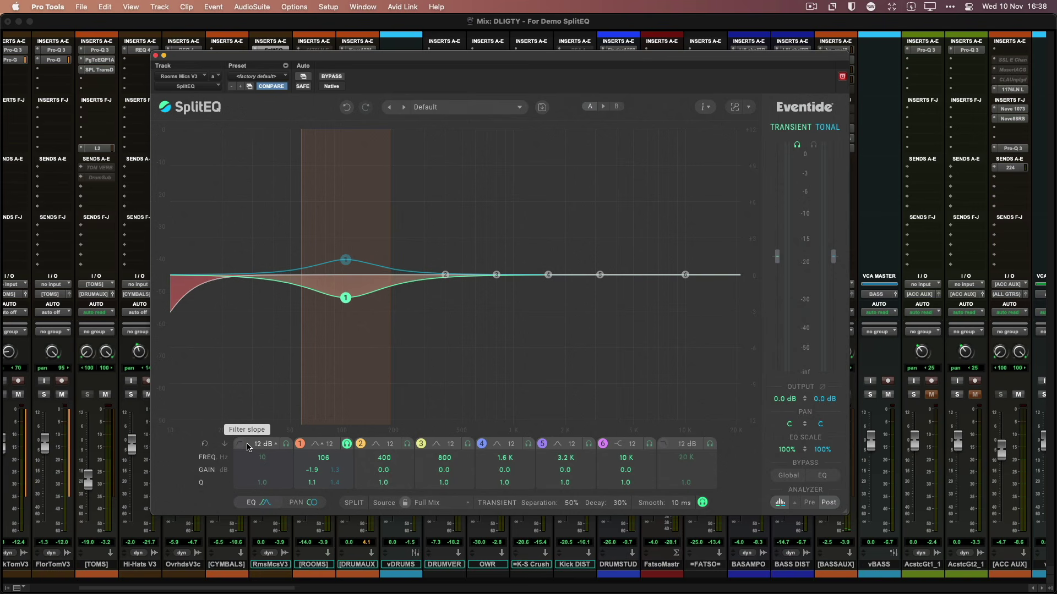
pyautogui.click(261, 448)
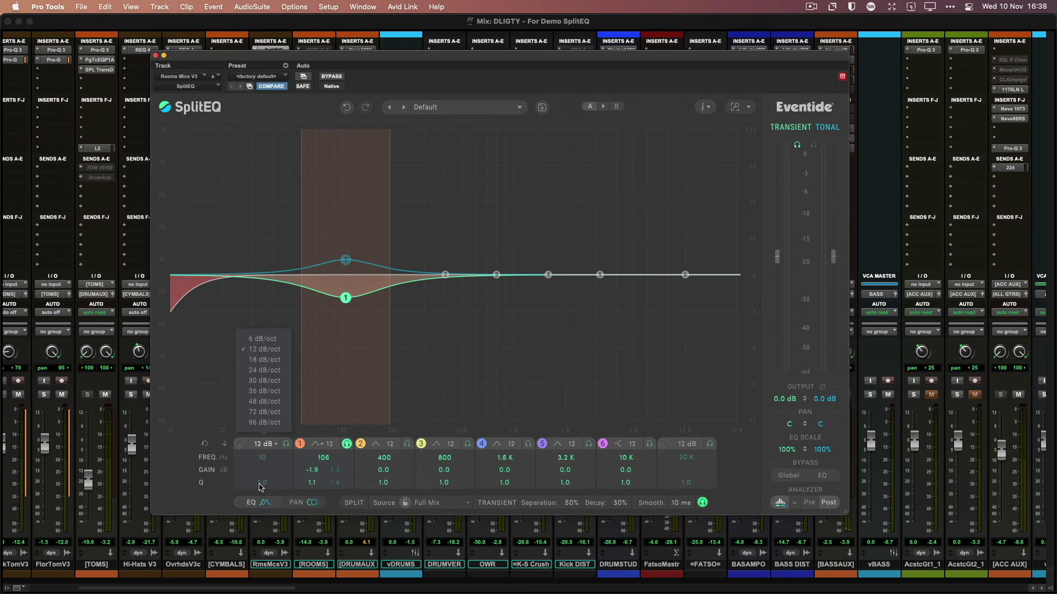
pyautogui.click(240, 444)
pyautogui.click(240, 444)
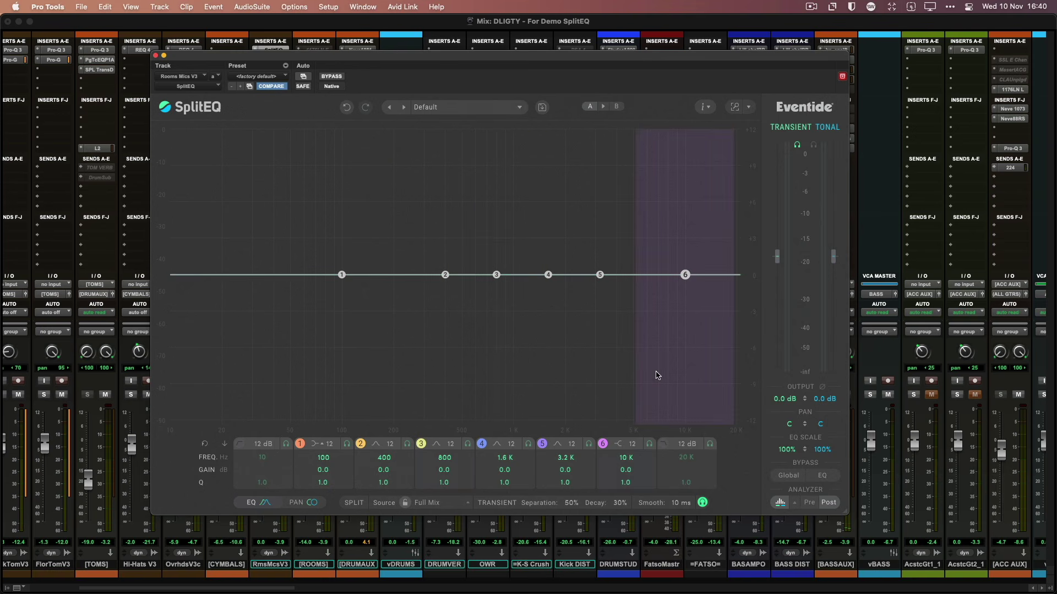
# Toggle solo on the AcstcGt1_1 and AcstcGt2_1 tracks, and play the session while checking the SplitEQ analyzer and its options
pyautogui.click(914, 395)
pyautogui.click(957, 394)
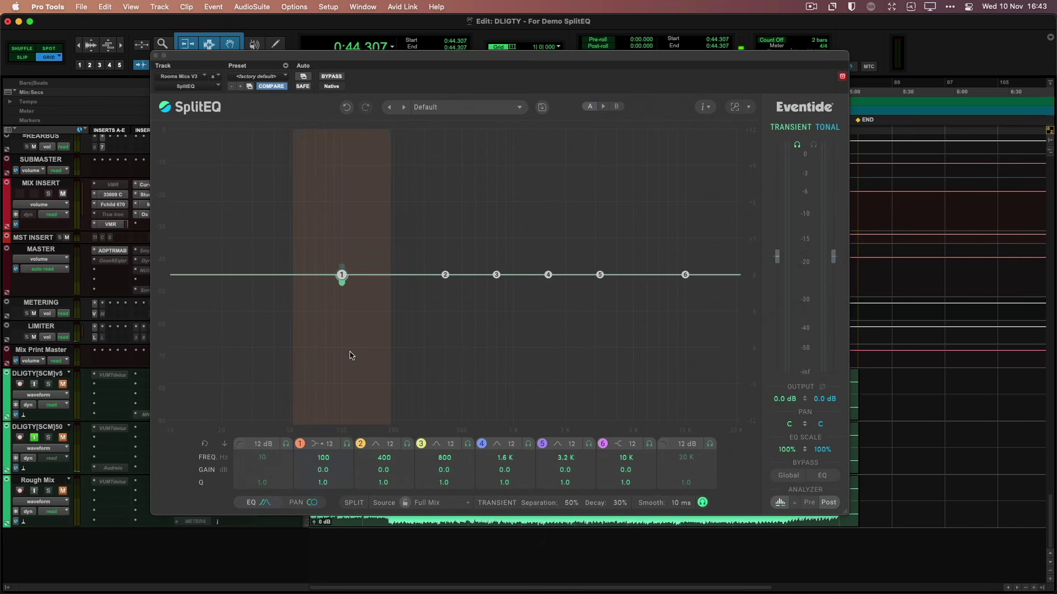
pyautogui.press('space')
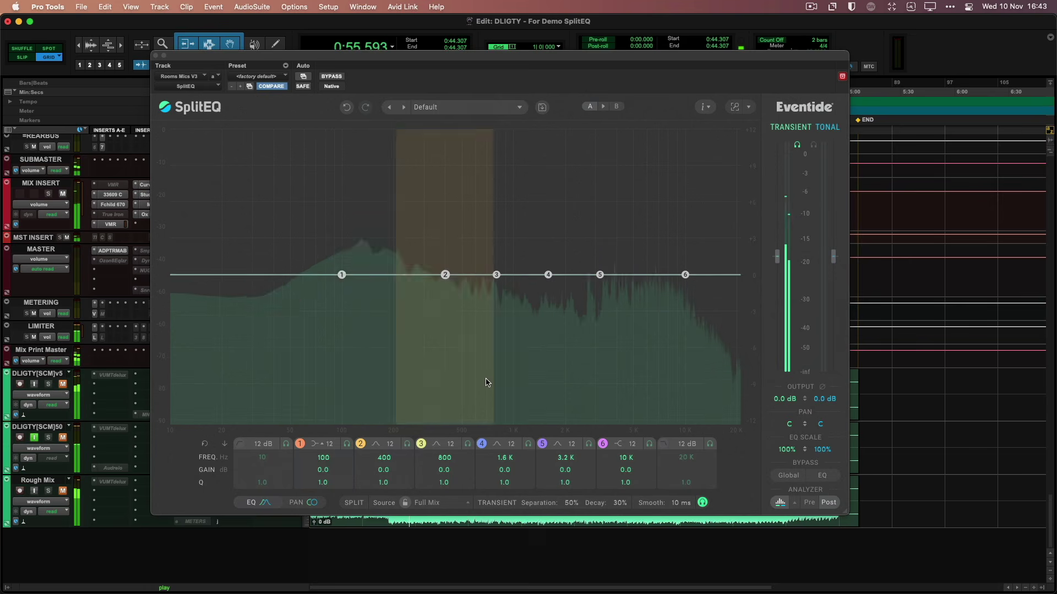
pyautogui.click(795, 504)
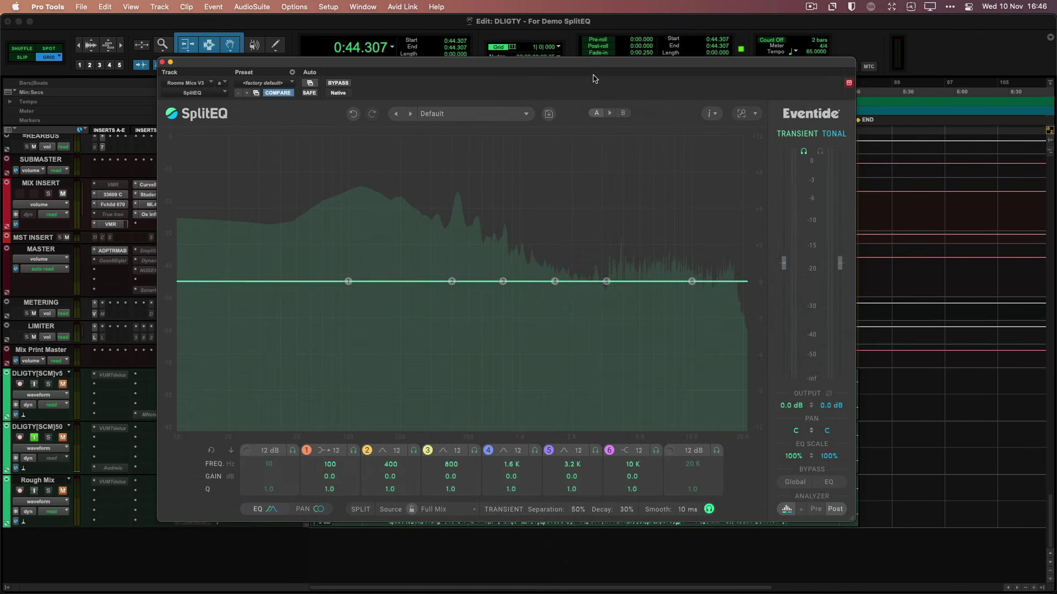
# Move the plug-in window slightly up and look through the Split source algorithms, keeping Full Mix
pyautogui.moveTo(594, 63); pyautogui.dragTo(599, 33)
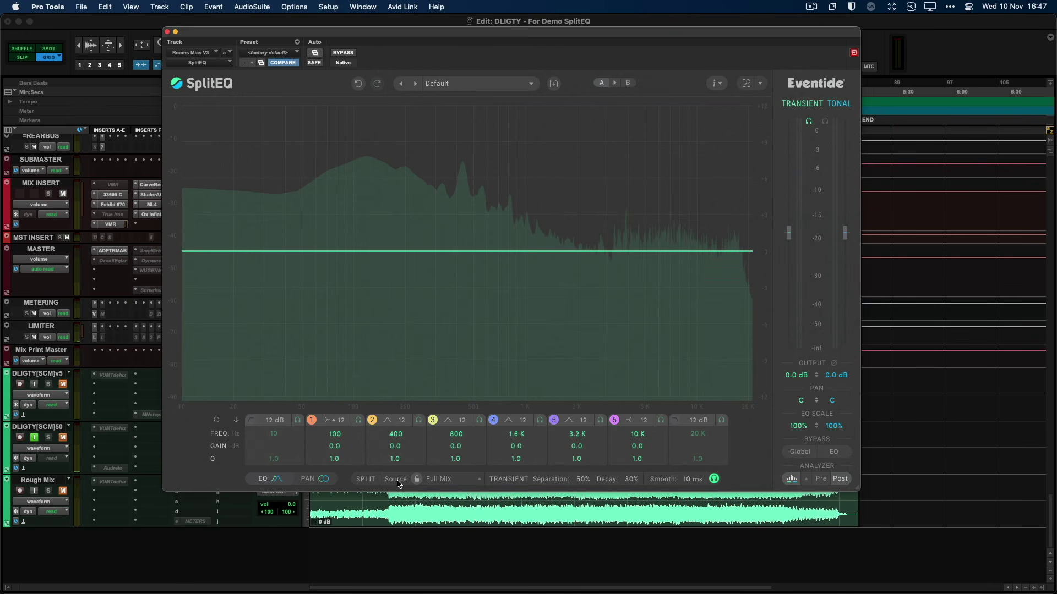
pyautogui.click(446, 480)
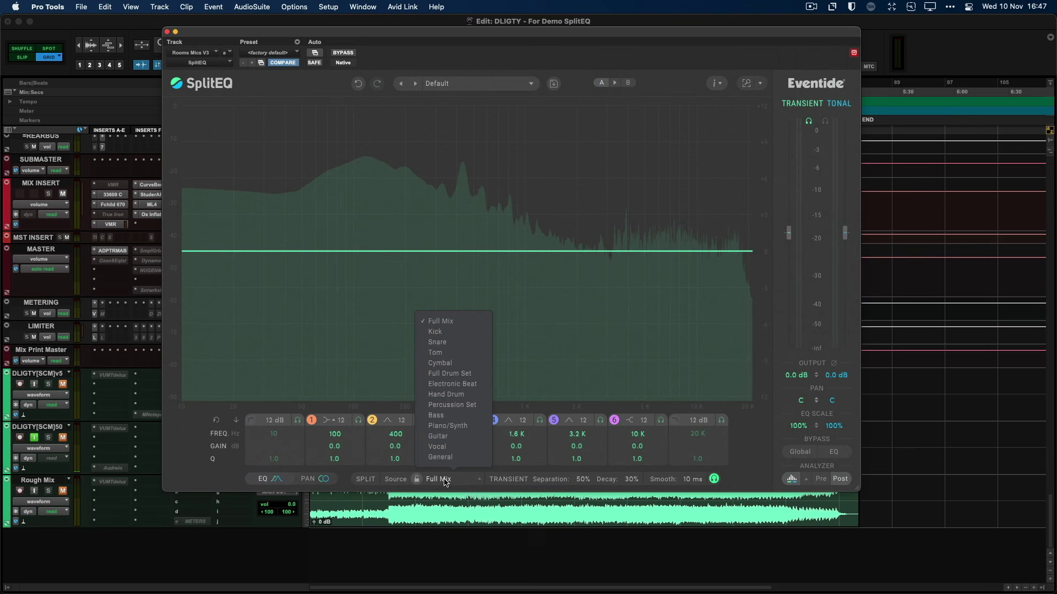
pyautogui.click(515, 471)
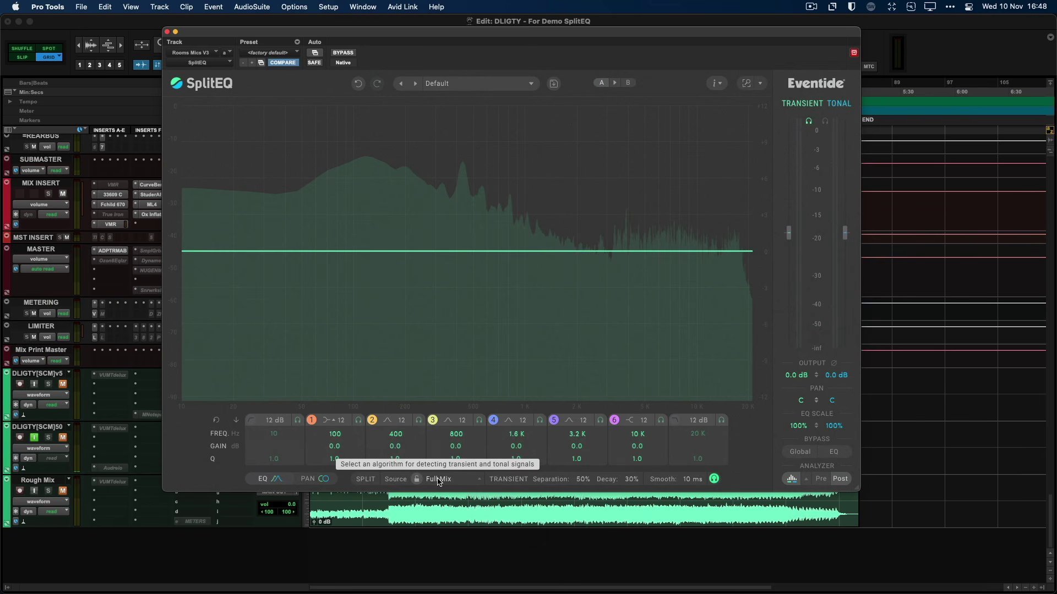
pyautogui.click(439, 480)
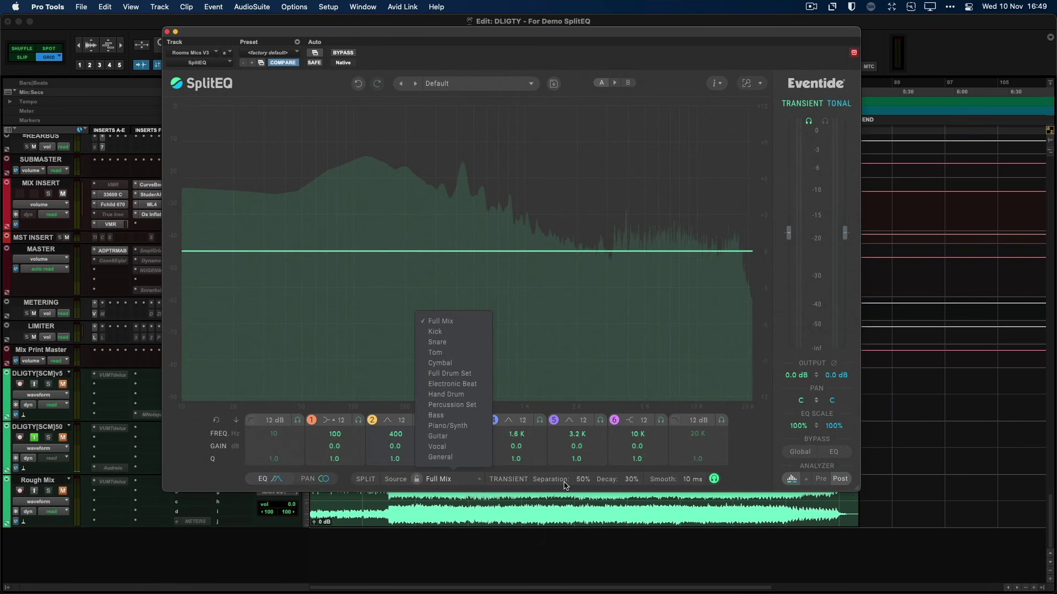
pyautogui.click(507, 486)
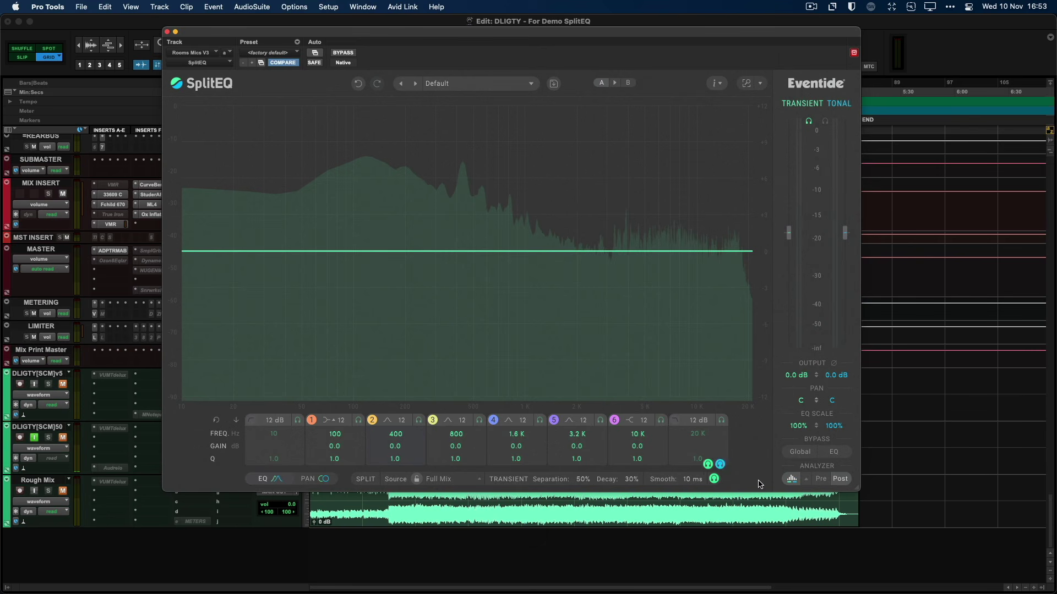
# Turn off the transient solo and solo the tonal component of the whole signal
pyautogui.moveTo(715, 480)
pyautogui.click(322, 480)
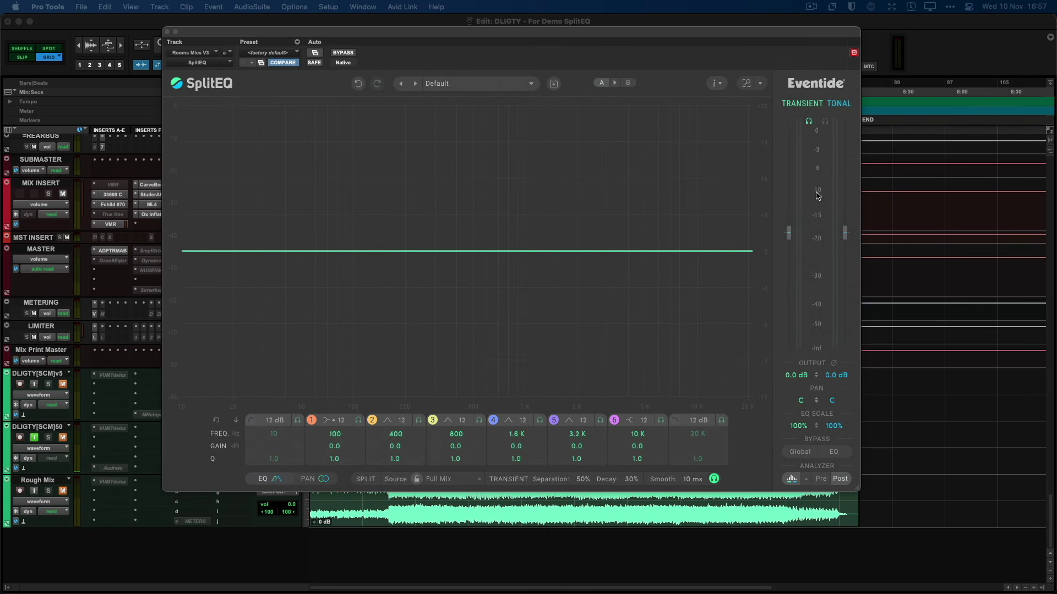
pyautogui.click(808, 122)
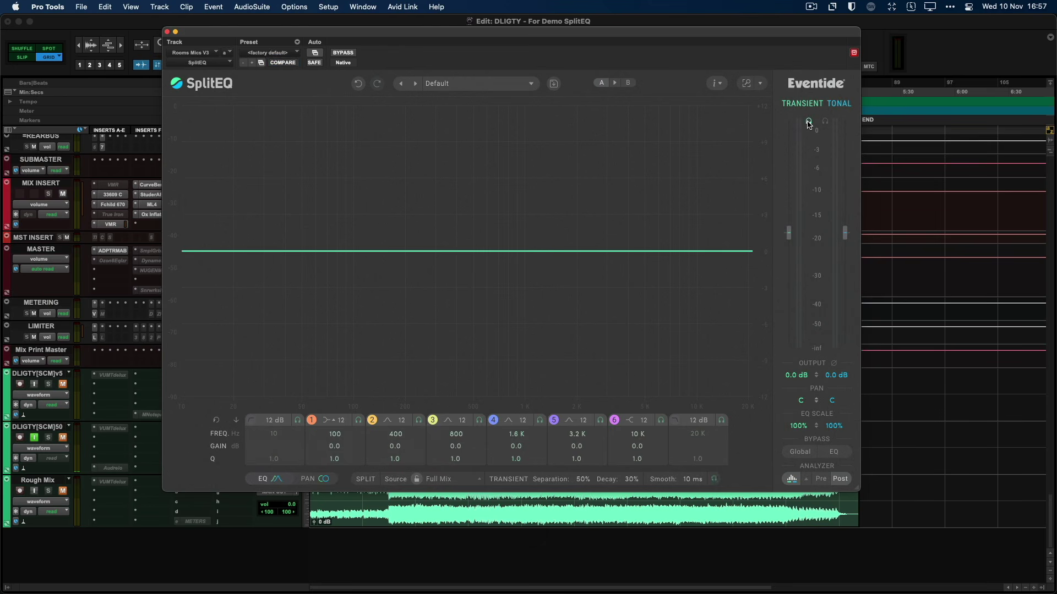
pyautogui.click(825, 122)
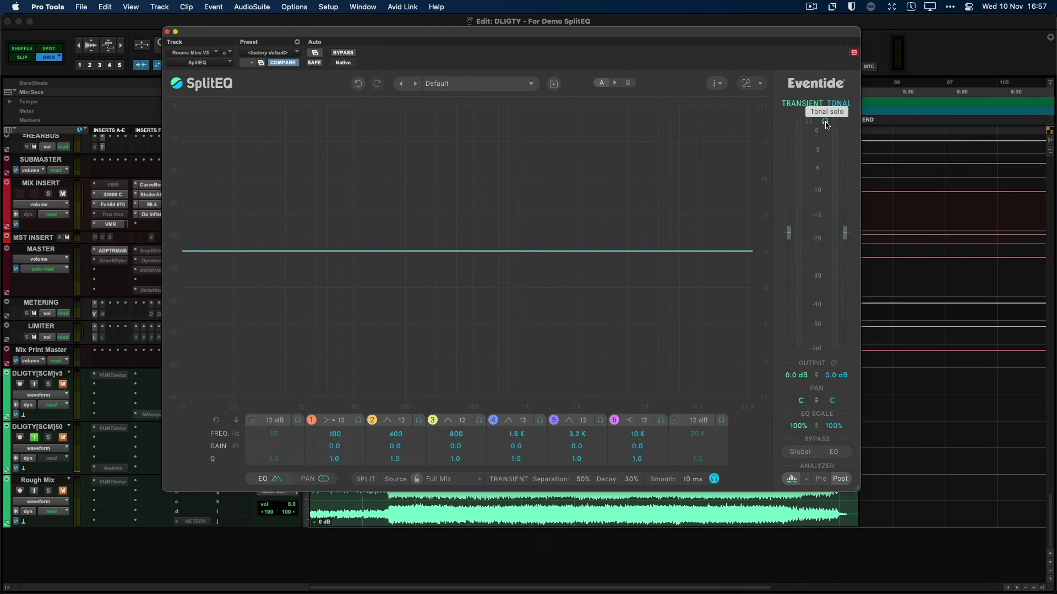
# Turn off the tonal solo, try the transient output at 8.0 and 6.2 dB, reset it, and lower the tonal output to -5.5 dB
pyautogui.click(826, 122)
pyautogui.moveTo(788, 233); pyautogui.dragTo(788, 210)
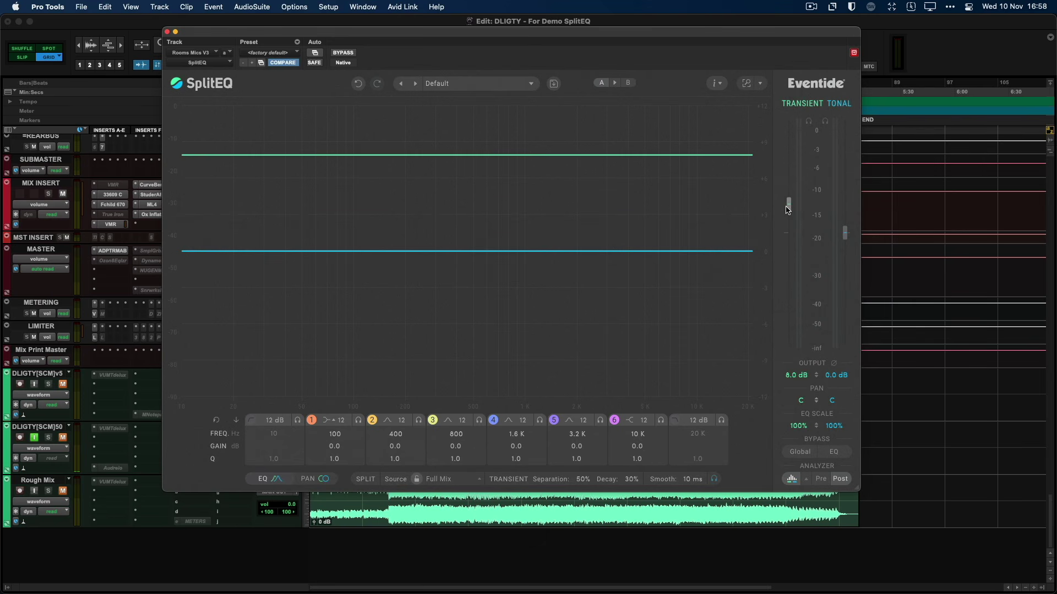
pyautogui.moveTo(788, 210); pyautogui.dragTo(787, 219)
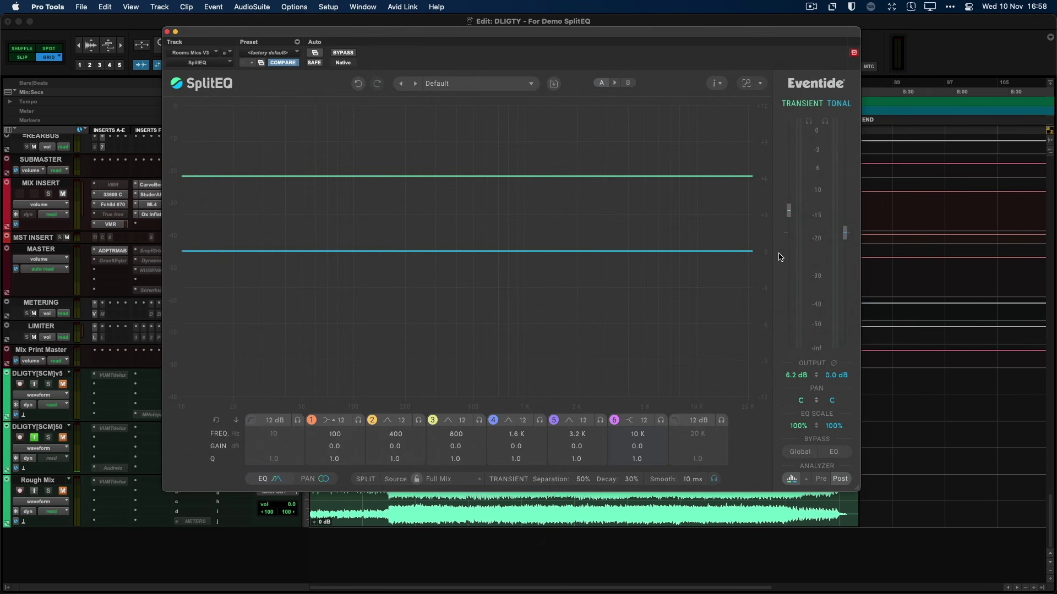
pyautogui.moveTo(788, 211); pyautogui.dragTo(848, 257)
pyautogui.keyDown('alt'); pyautogui.click(787, 241); pyautogui.keyUp('alt')
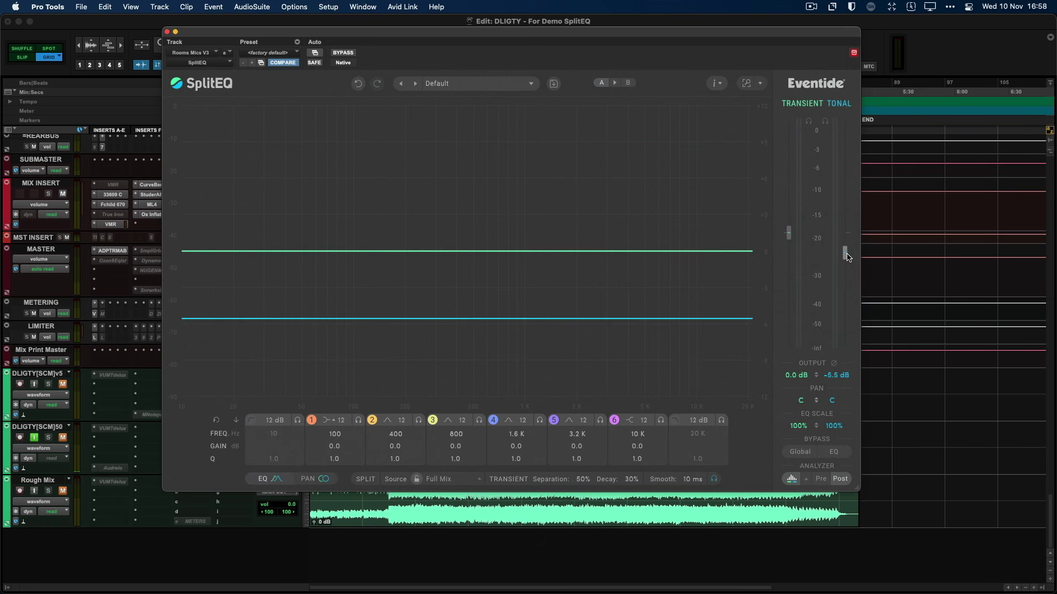
# Try moving upper EQ band points up and down on the curve and readjusting the tonal output level
pyautogui.moveTo(610, 249); pyautogui.dragTo(624, 223)
pyautogui.moveTo(558, 247); pyautogui.dragTo(564, 290)
pyautogui.moveTo(841, 259)
pyautogui.mouseDown()
pyautogui.moveTo(841, 227)
pyautogui.moveTo(841, 253)
pyautogui.mouseUp()
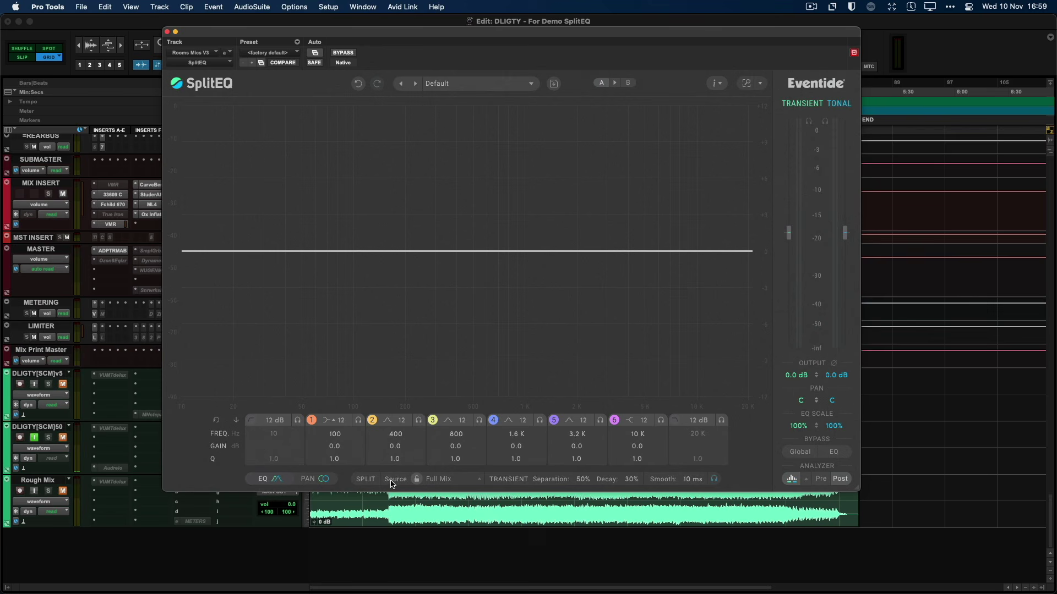
# Review the list of Split source algorithms again and keep Full Mix
pyautogui.click(444, 481)
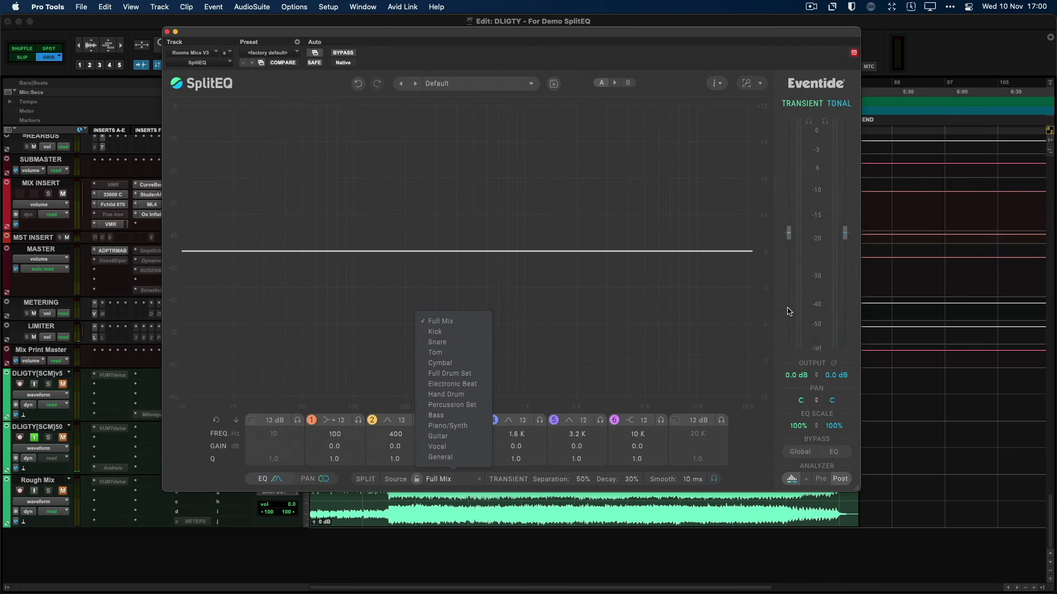
pyautogui.click(531, 302)
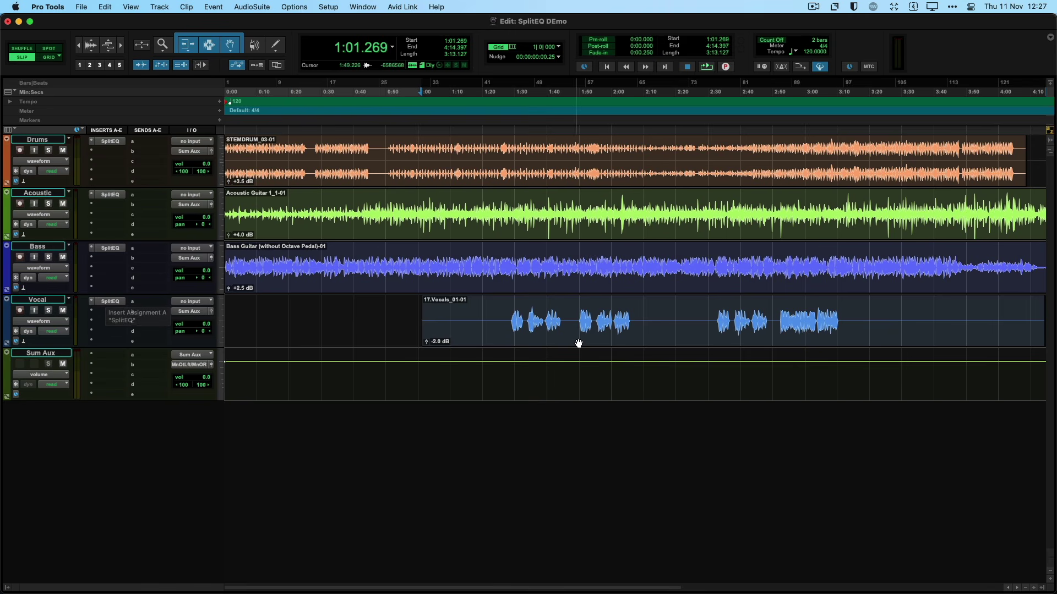
# Place the playback start at about 2:52 on the Vocal track, solo the track, and play the passage
pyautogui.click(777, 320)
pyautogui.click(780, 320)
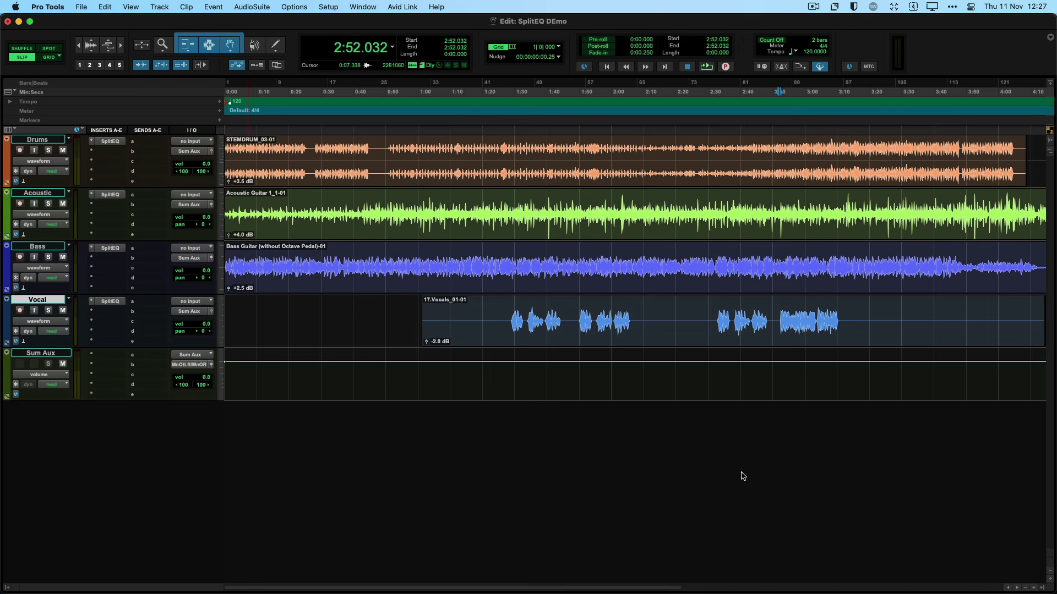
pyautogui.click(48, 311)
pyautogui.press('space')
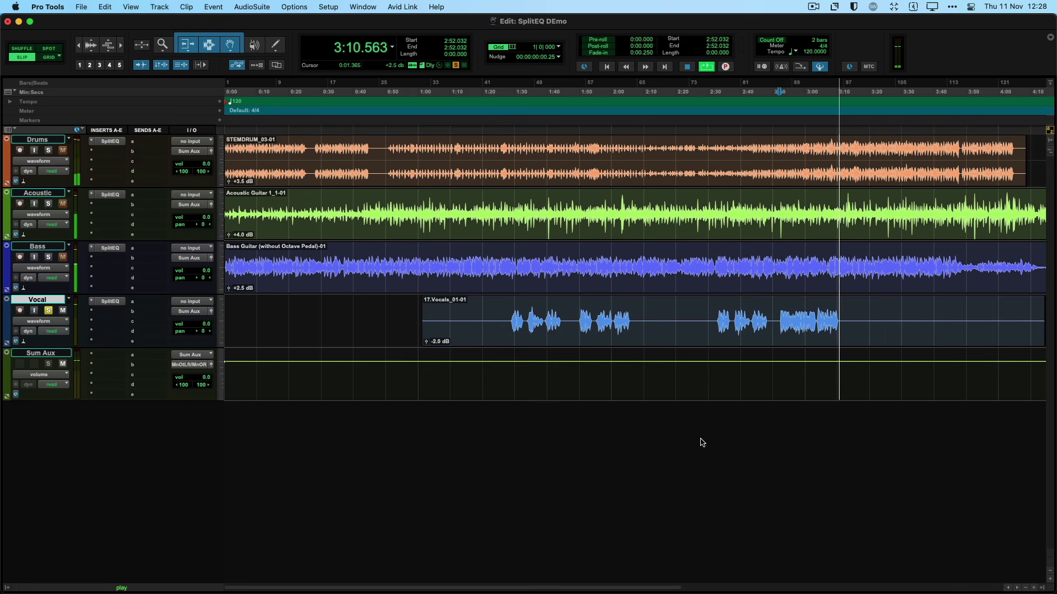
pyautogui.press('space')
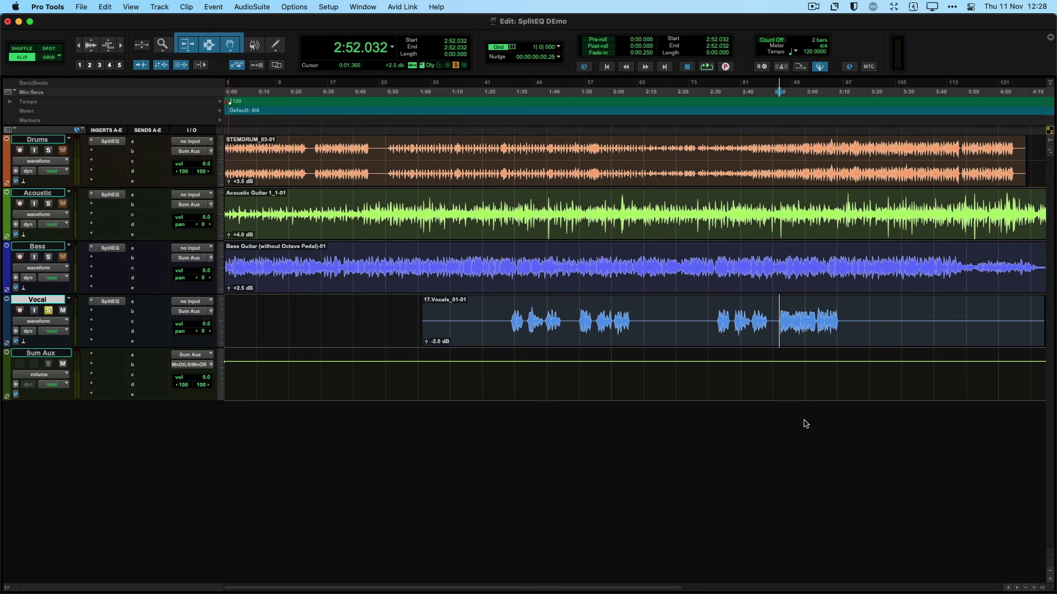
# Play the soloed vocal briefly from about 2:56.8
pyautogui.click(795, 319)
pyautogui.click(794, 322)
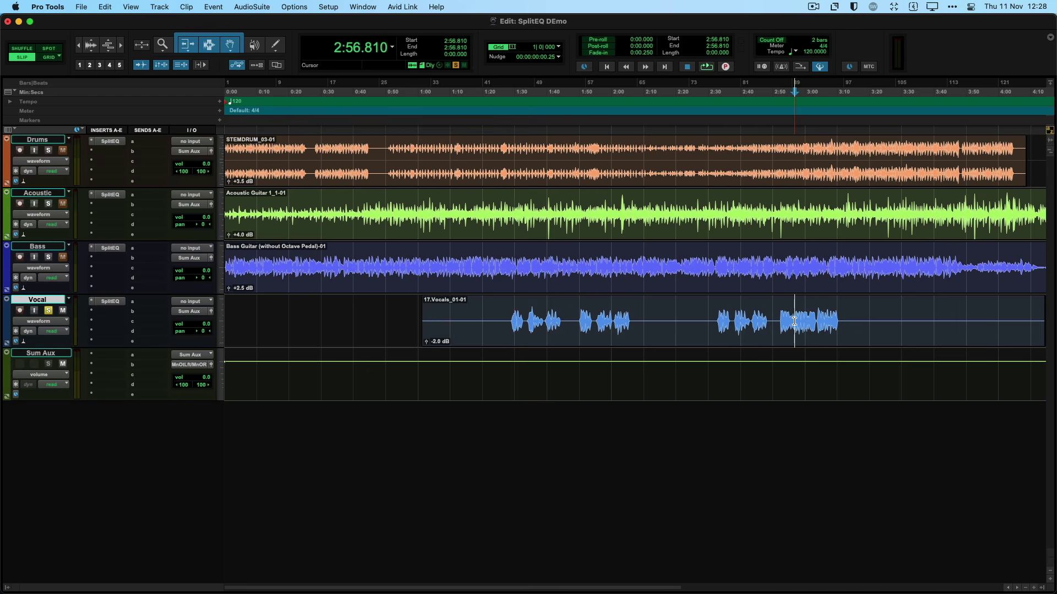
pyautogui.press('space')
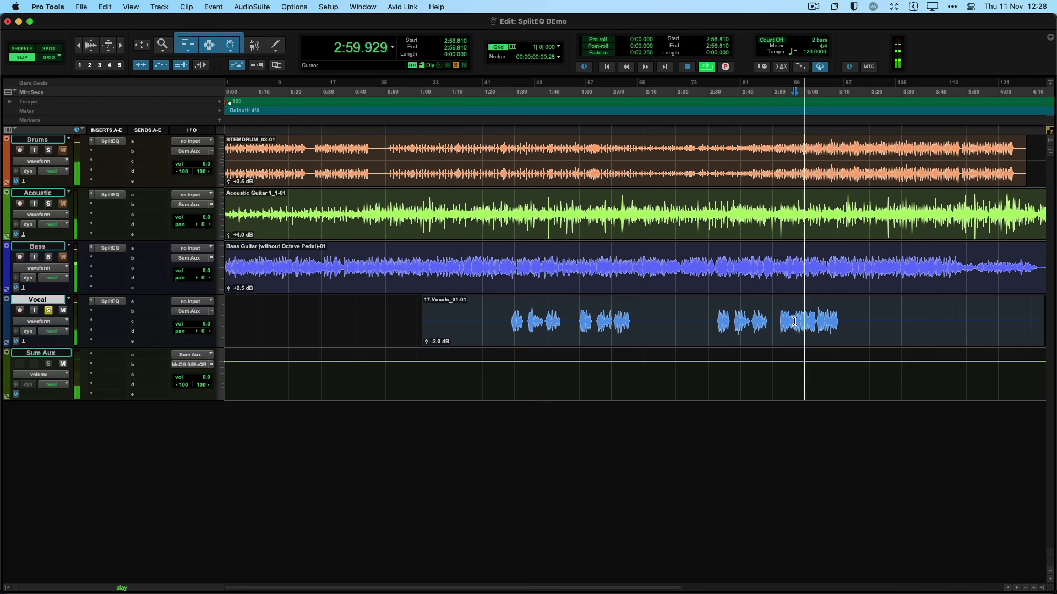
pyautogui.press('space')
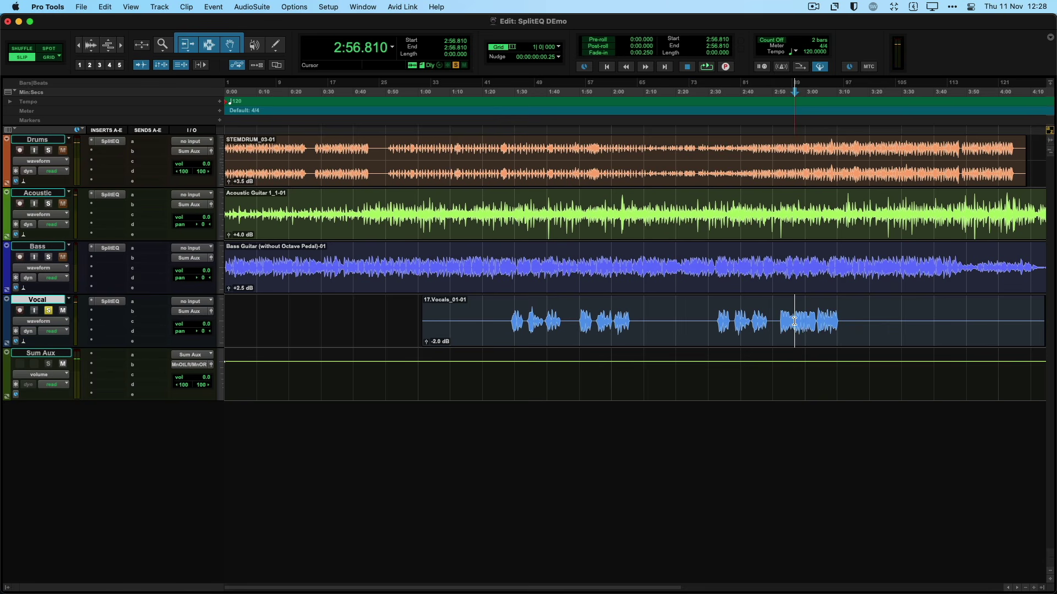
# Open SplitEQ on the Vocal track and set its Split source to Vocal
pyautogui.click(110, 301)
pyautogui.press('t')
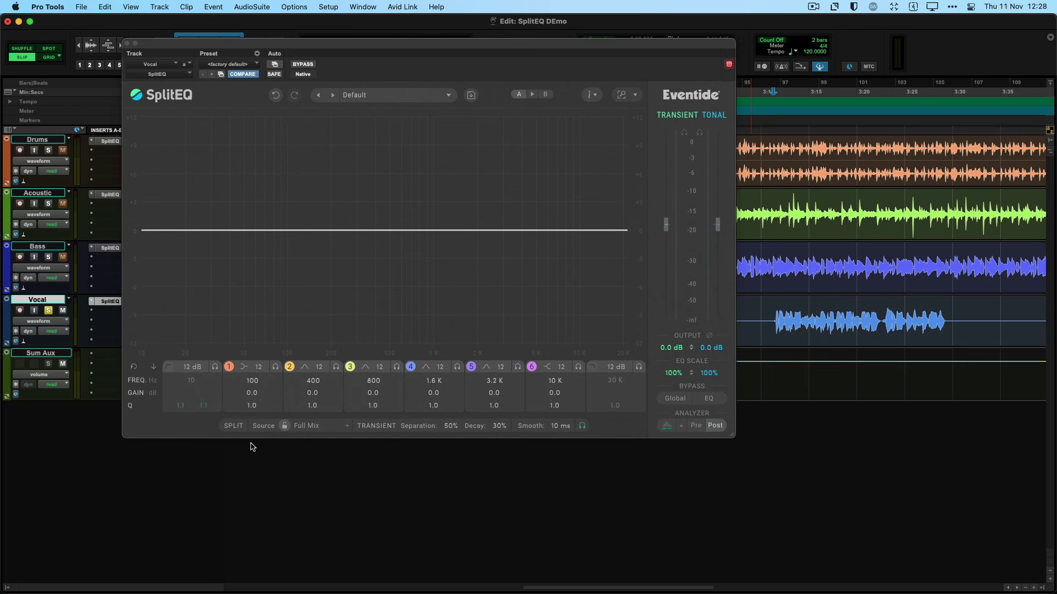
pyautogui.click(308, 427)
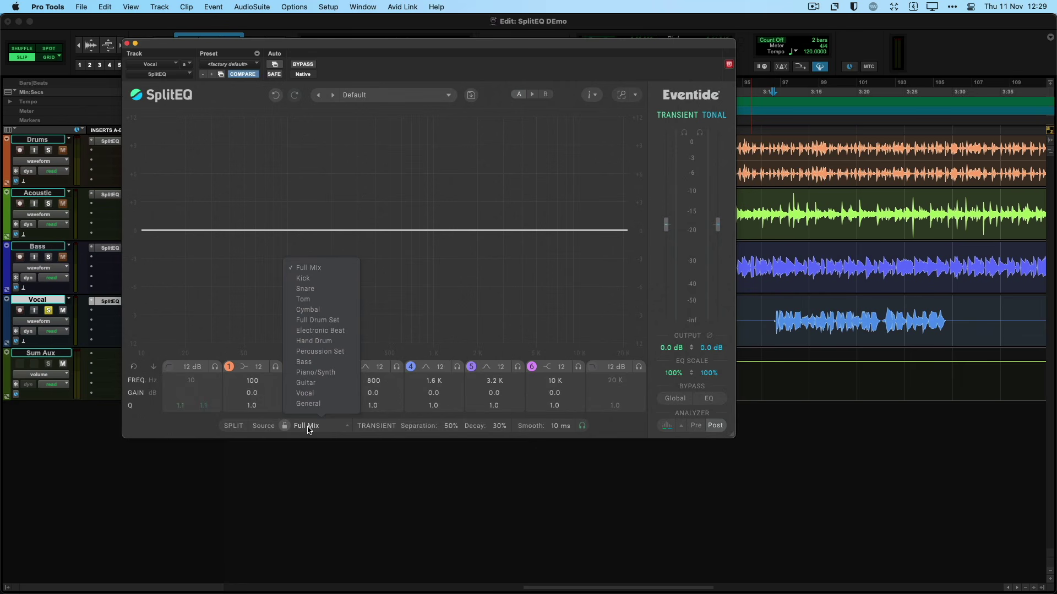
pyautogui.click(310, 394)
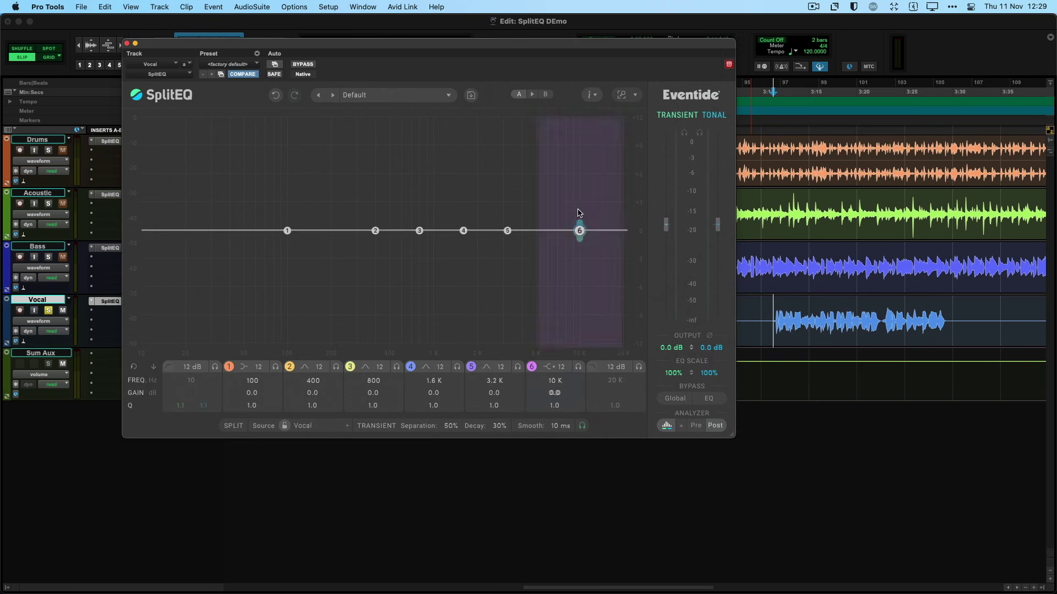
# Play the vocal with the tonal component soloed, and switch to the transient solo during playback
pyautogui.click(700, 134)
pyautogui.press('space')
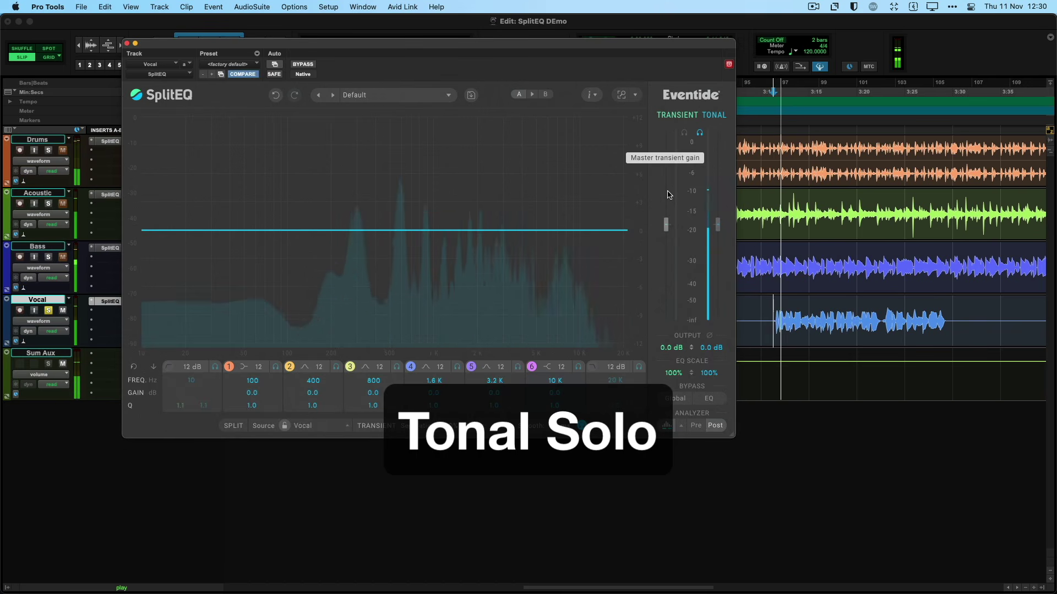
pyautogui.click(684, 134)
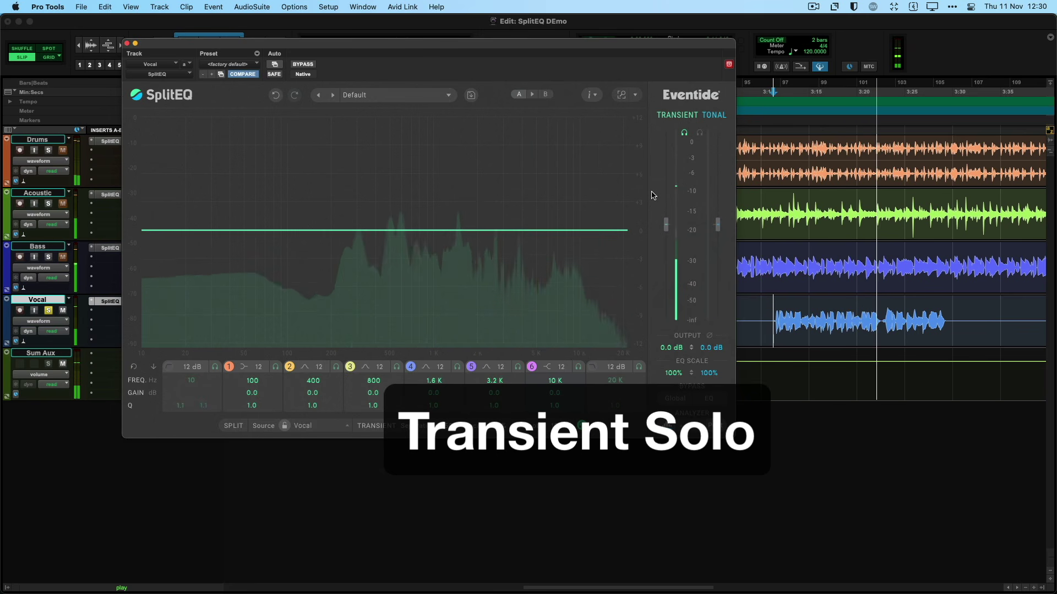
pyautogui.press('space')
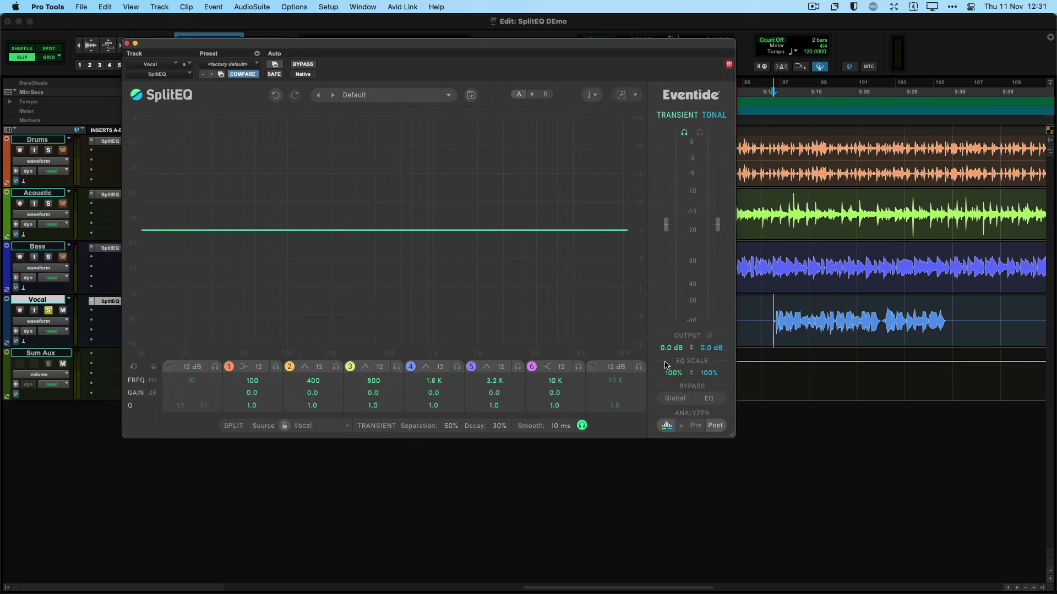
# Play the vocal with both components together while watching the analyzer, and replay it from about 3:17
pyautogui.press('space')
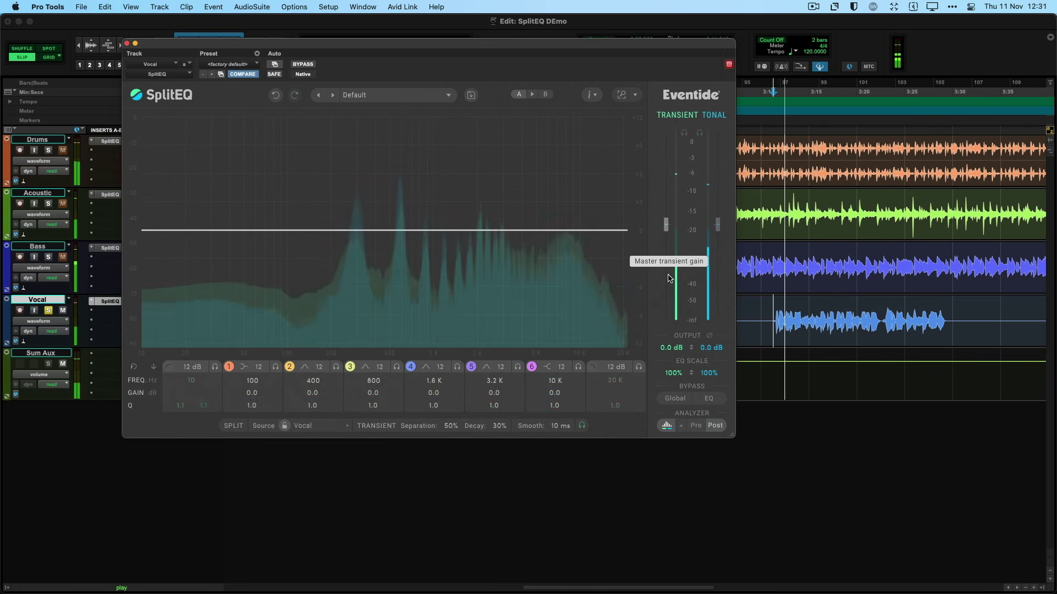
pyautogui.moveTo(555, 271)
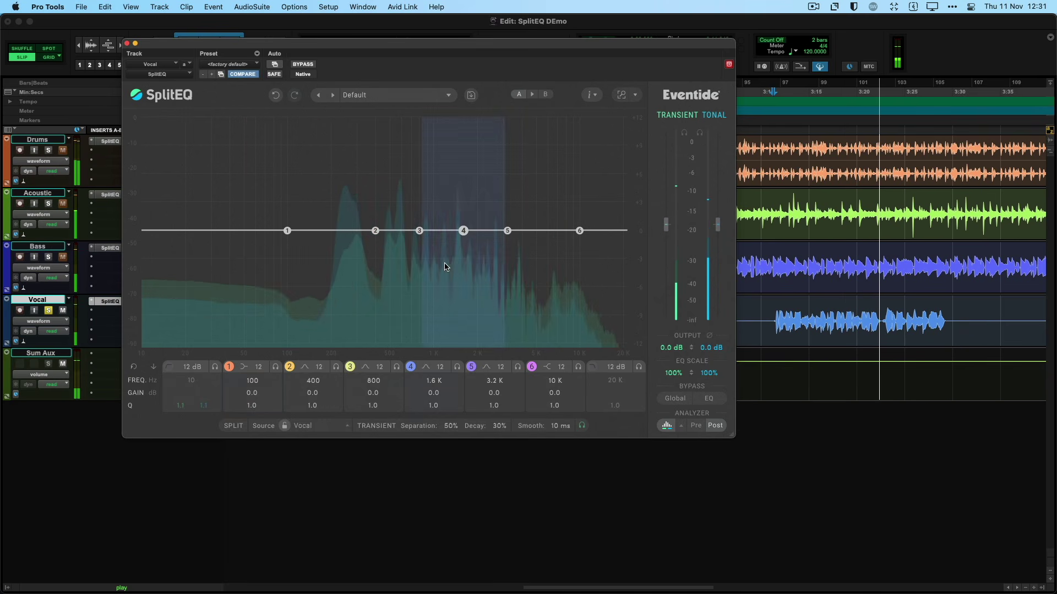
pyautogui.press('space')
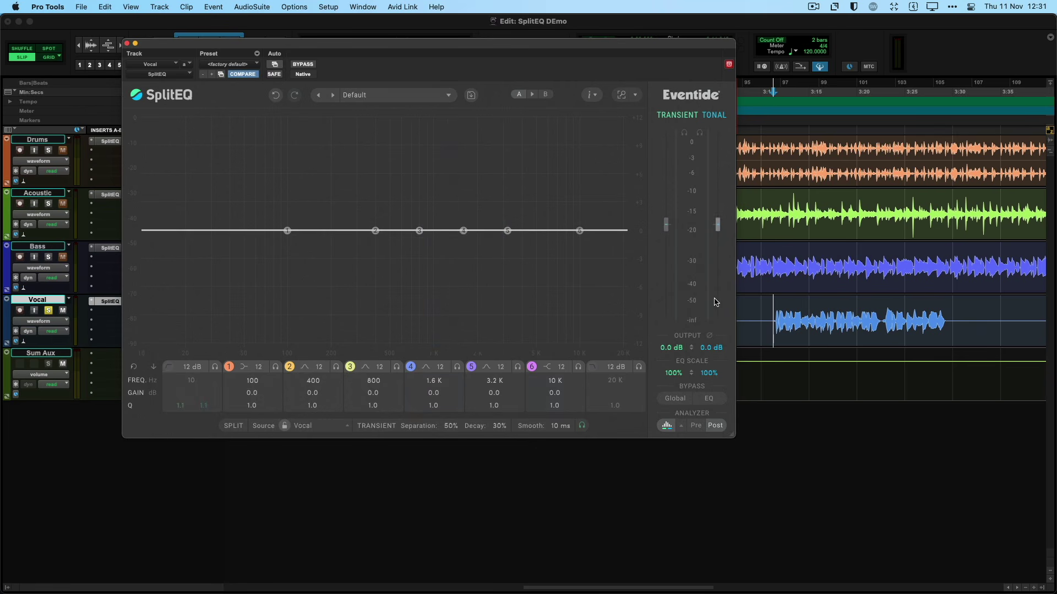
pyautogui.click(835, 320)
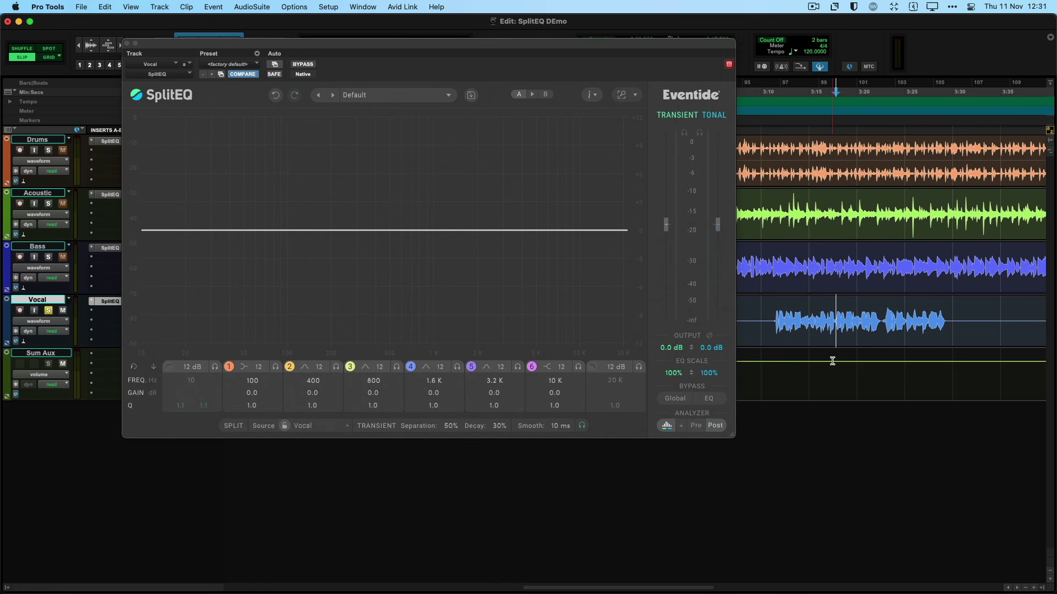
pyautogui.press('space')
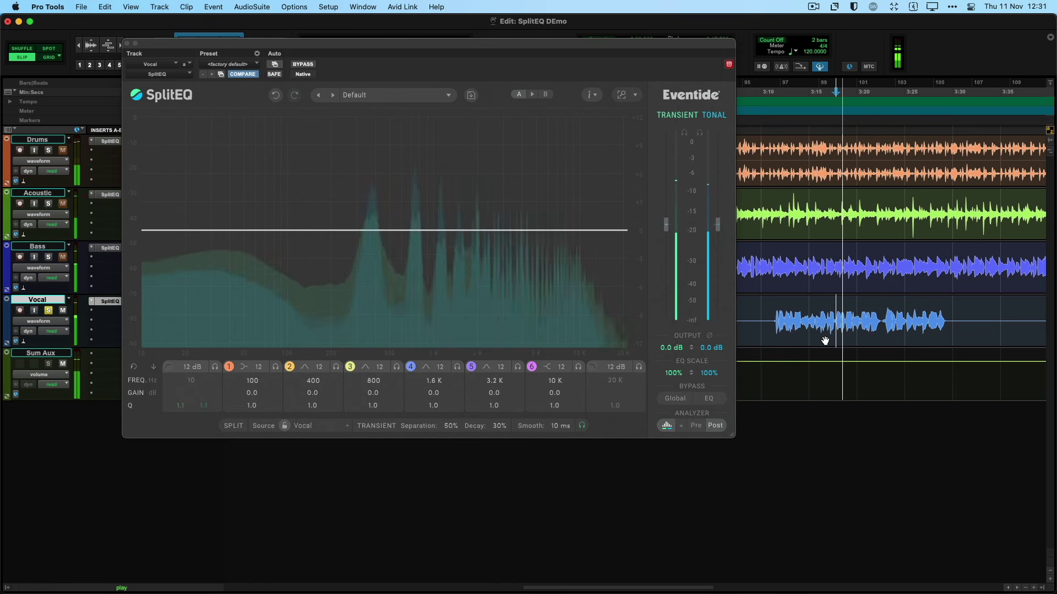
pyautogui.press('space')
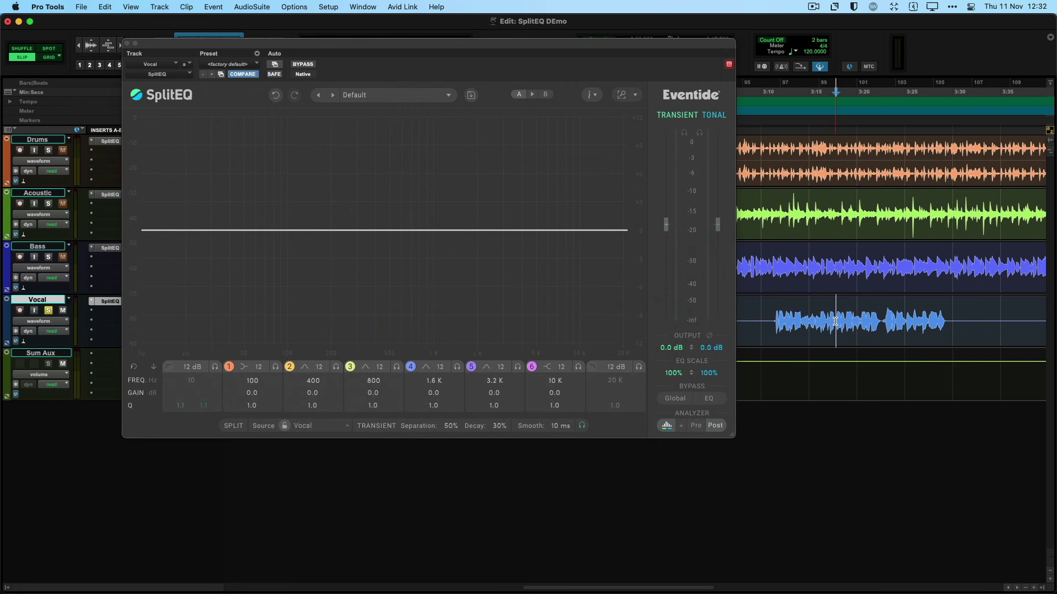
# Audition the vocal's transient component and its tonal component from the same spot, and turn the component solo off
pyautogui.click(684, 133)
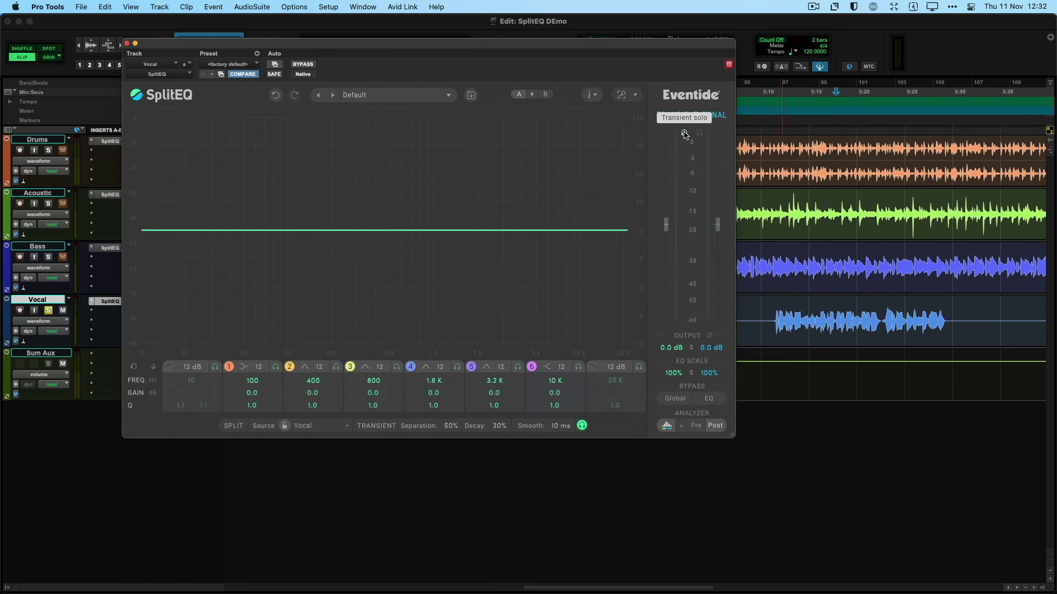
pyautogui.press('space')
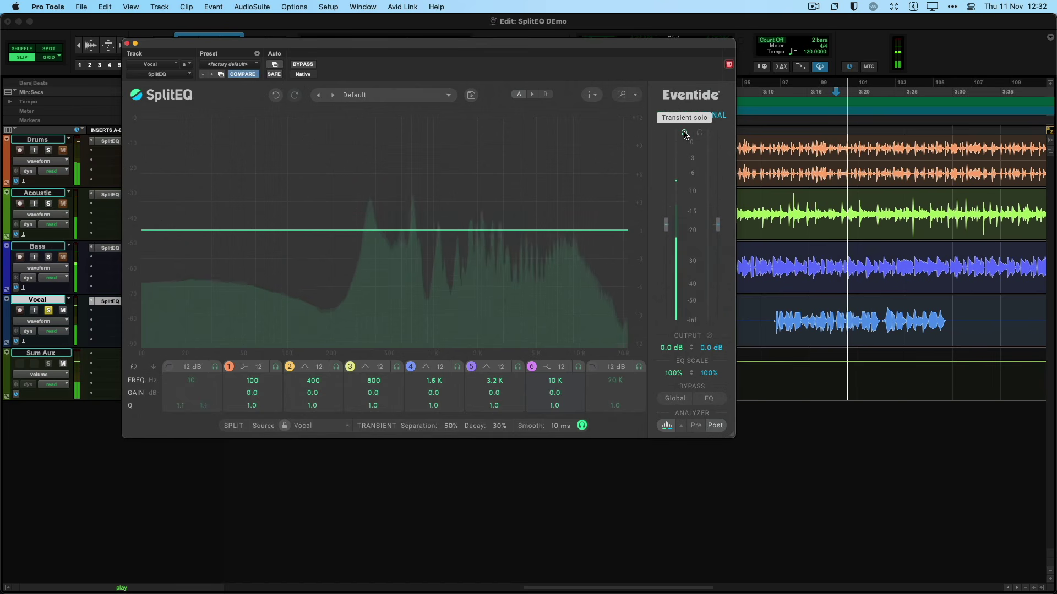
pyautogui.press('space')
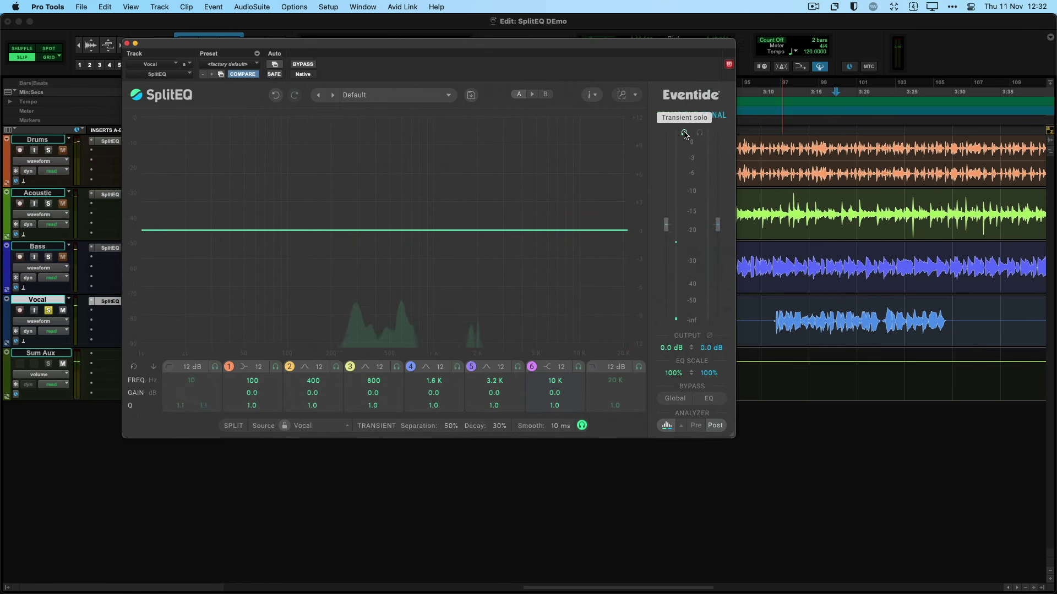
pyautogui.click(700, 132)
pyautogui.press('space')
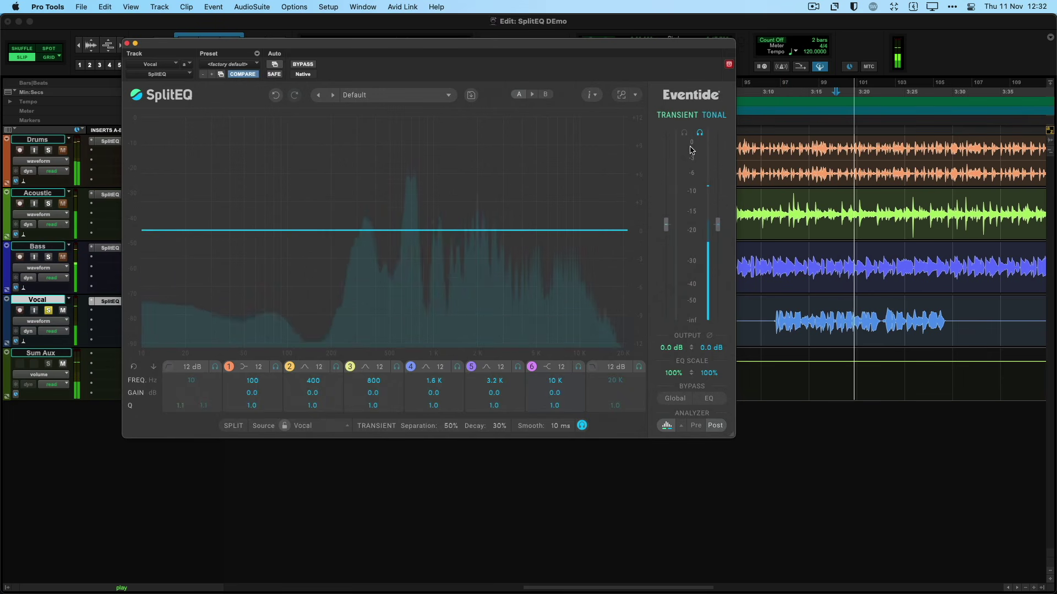
pyautogui.press('space')
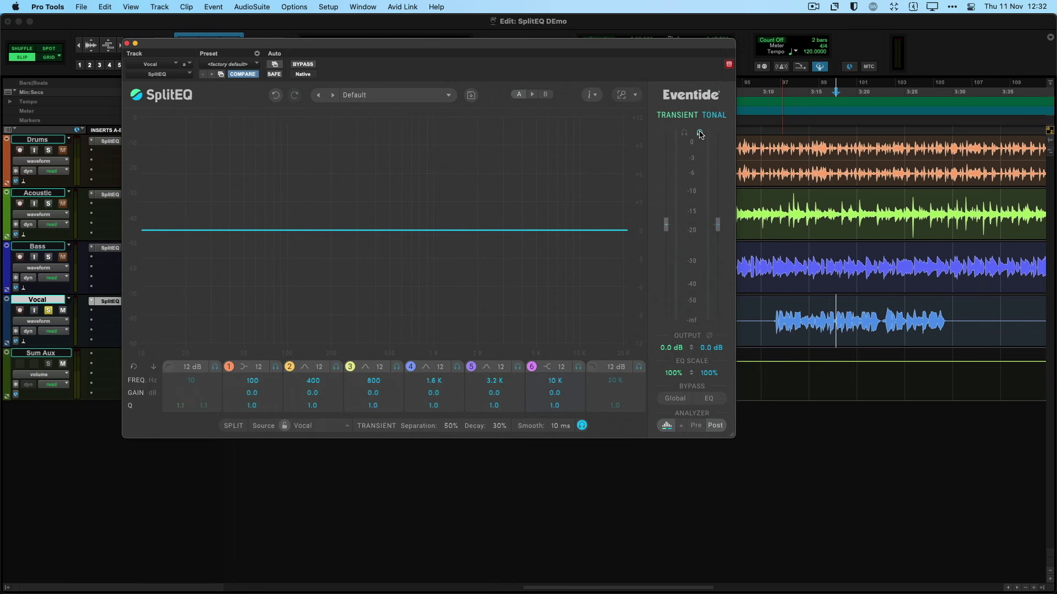
pyautogui.click(699, 134)
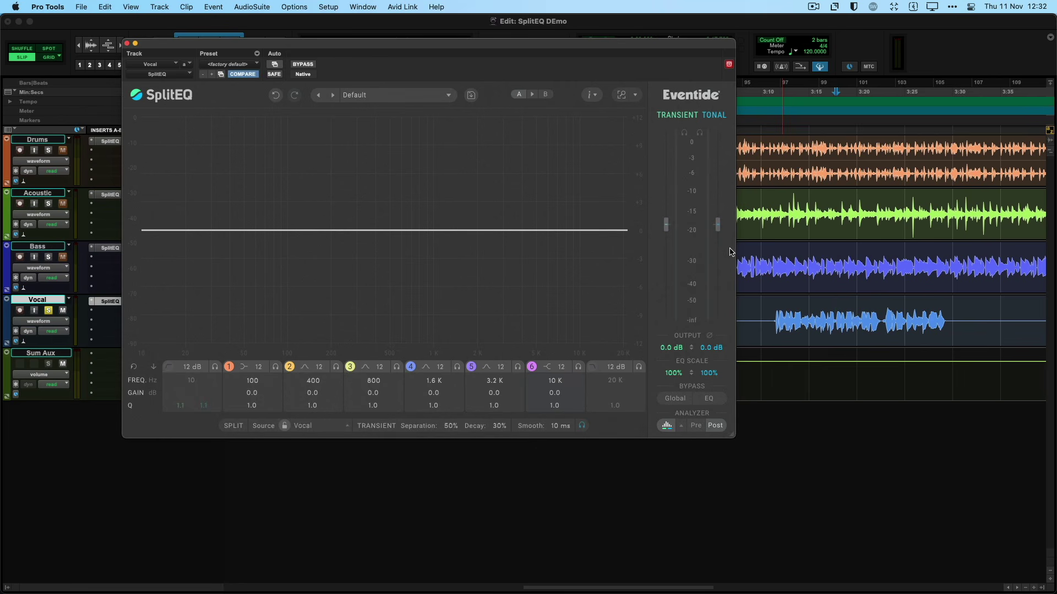
# Enable the 12 dB low-cut filter on the vocal, raise only its transient frequency to 96 Hz, and play the result
pyautogui.click(169, 370)
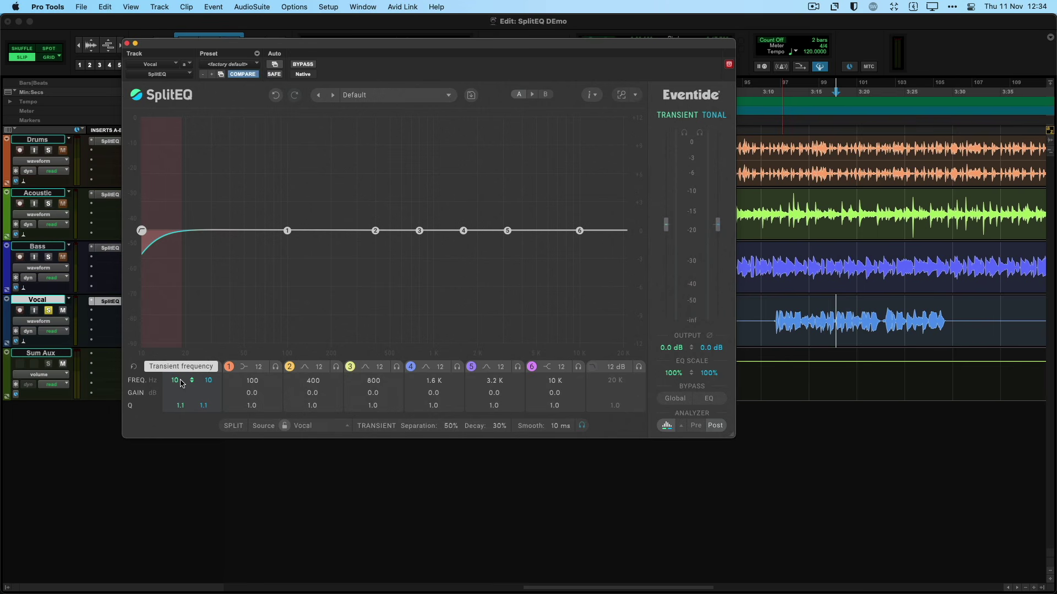
pyautogui.press('space')
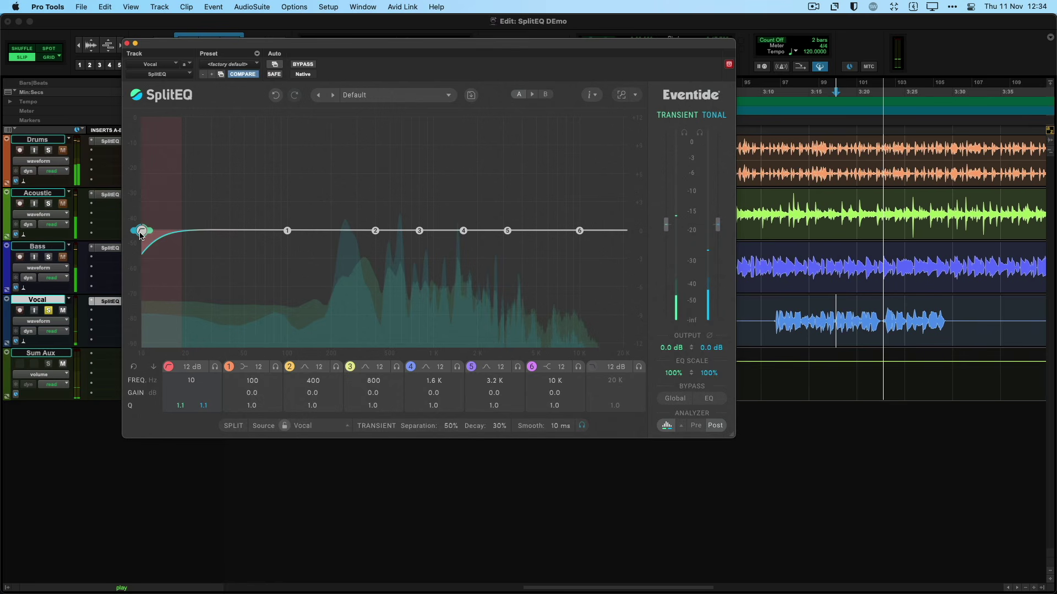
pyautogui.press('space')
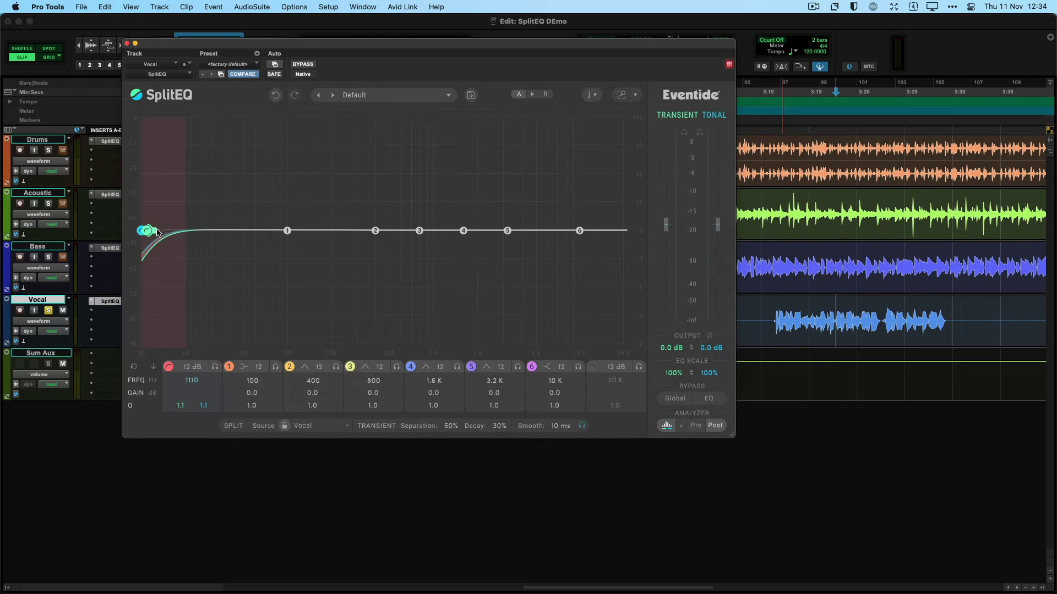
pyautogui.moveTo(144, 231); pyautogui.dragTo(293, 233)
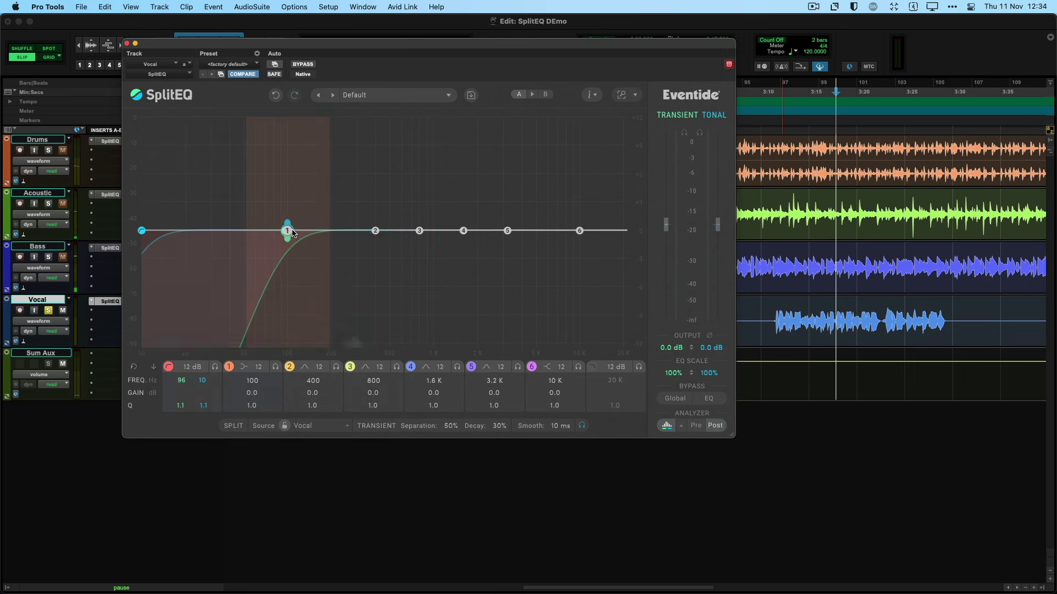
pyautogui.press('space')
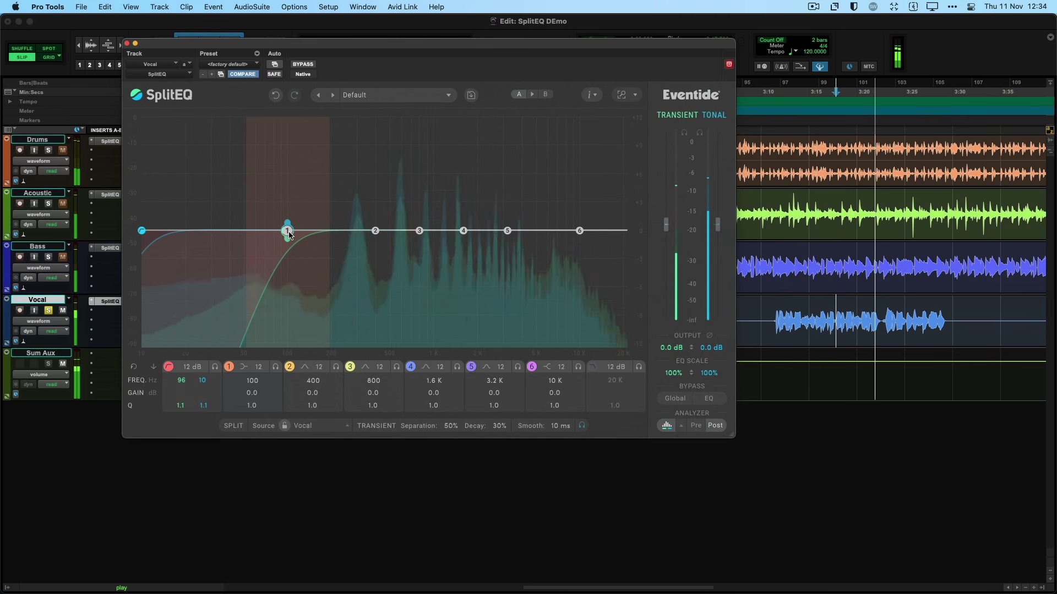
# Play the low-cut vocal with the plug-in globally bypassed, and compare it with the processing active again
pyautogui.press('space')
pyautogui.click(671, 400)
pyautogui.press('space')
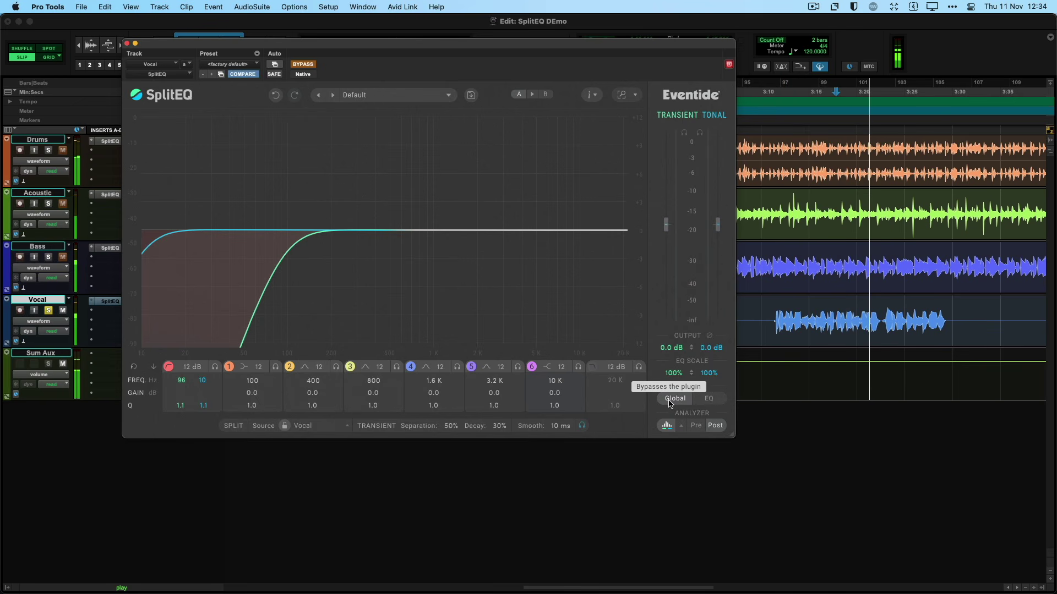
pyautogui.click(671, 399)
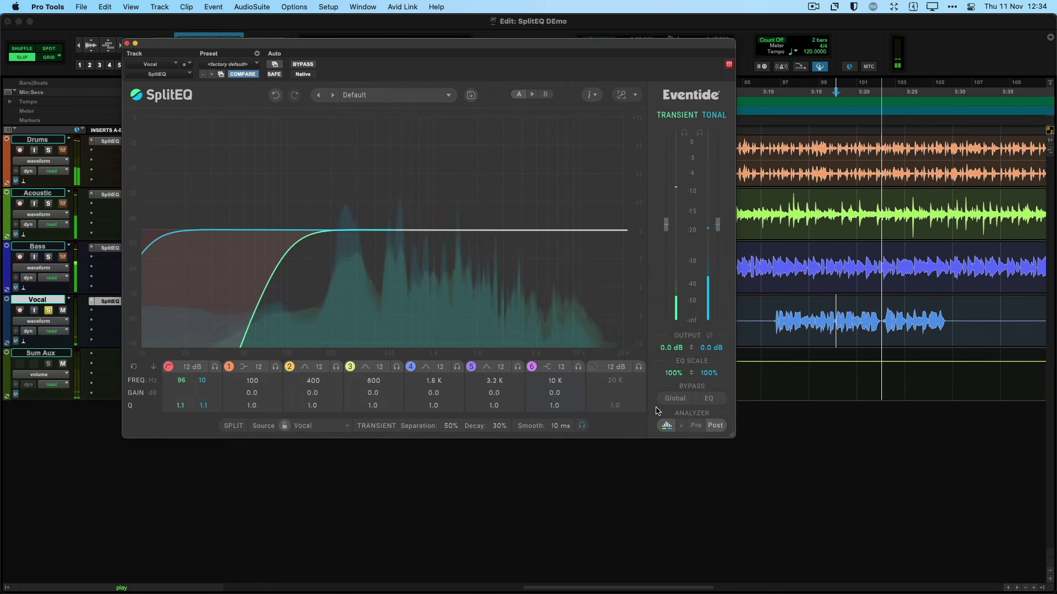
pyautogui.press('space')
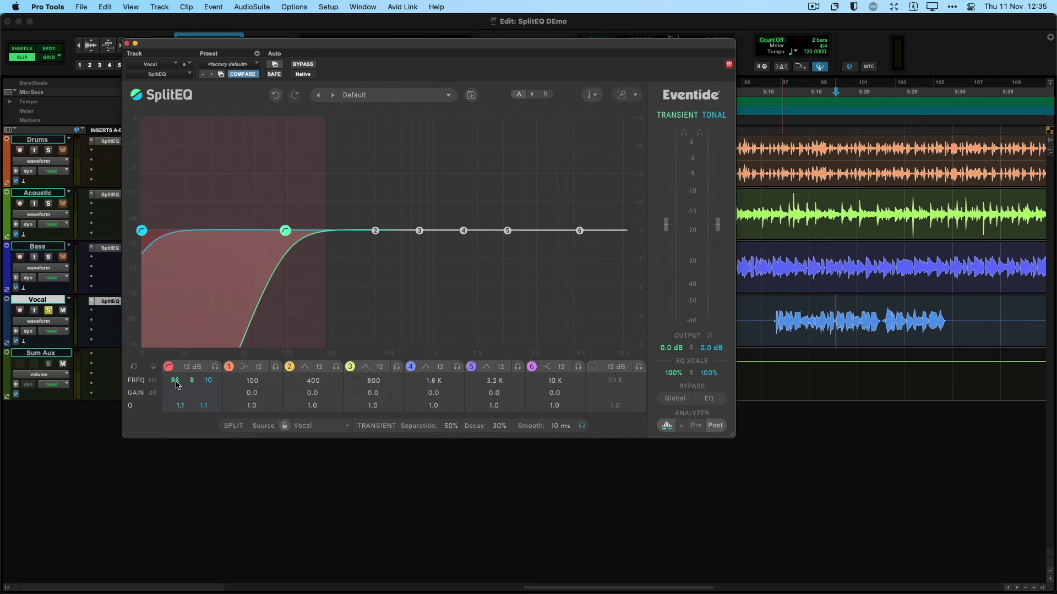
# Set the low cut's transient frequency to 120 Hz and bring its tonal frequency back to 10 Hz
pyautogui.moveTo(191, 381); pyautogui.dragTo(192, 380)
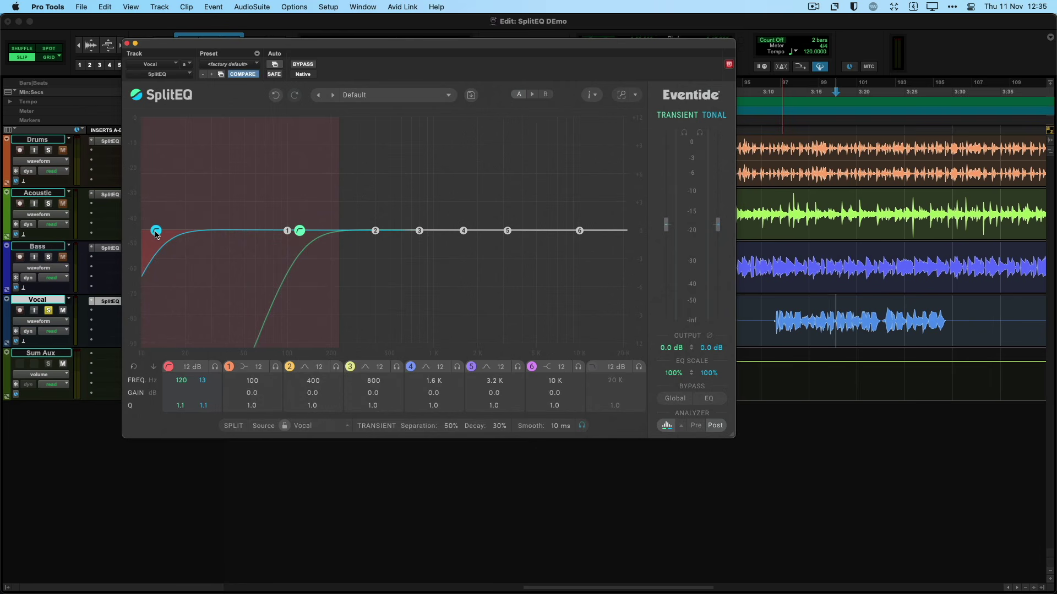
pyautogui.moveTo(156, 231); pyautogui.dragTo(105, 245)
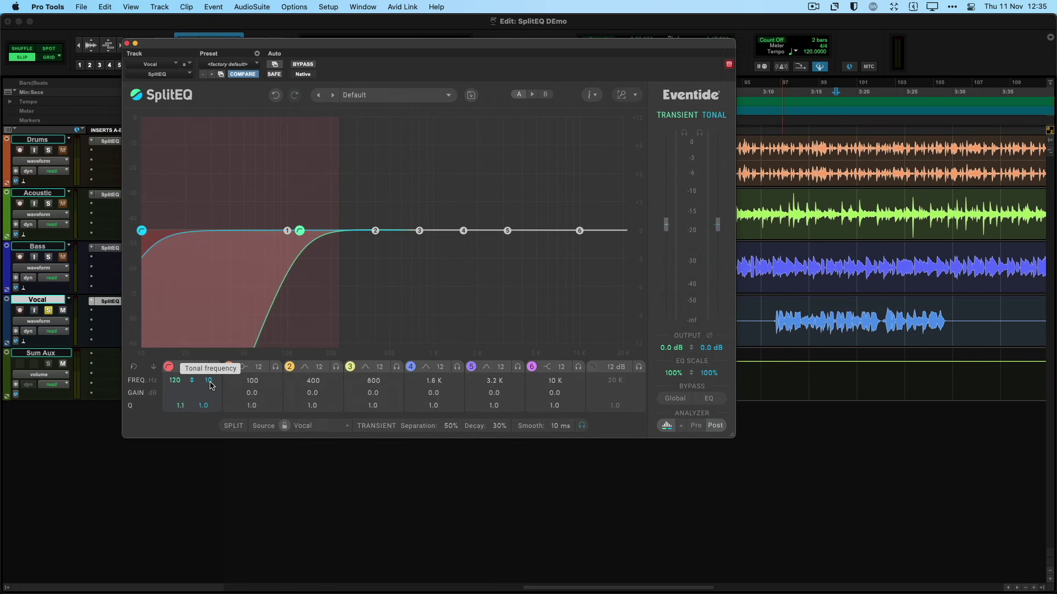
pyautogui.doubleClick(210, 385)
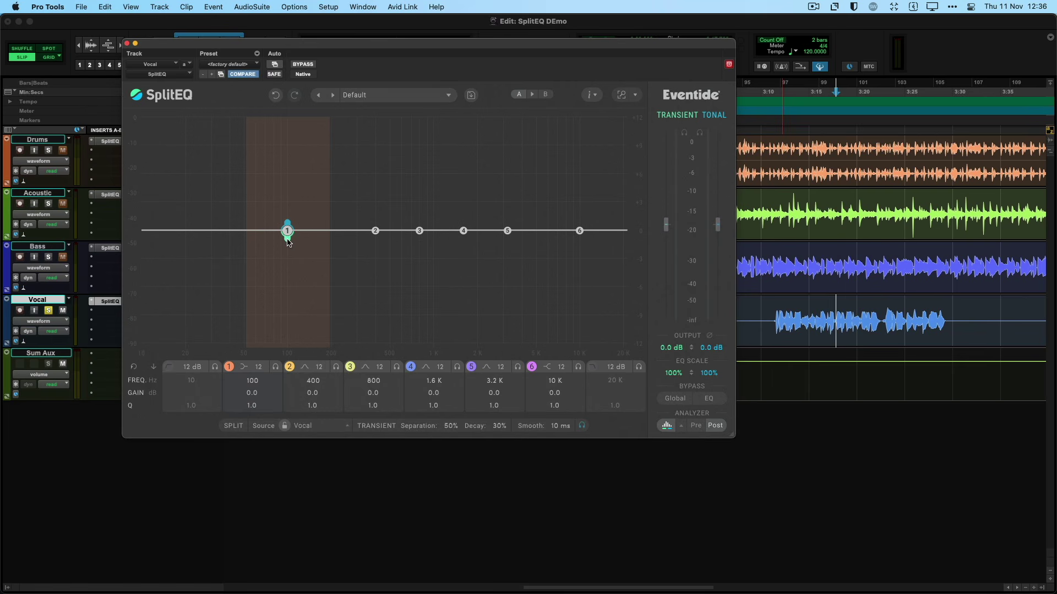
# Lower only band 1's transient gain to about -4.4 dB at 107 Hz, and compare the playing vocal with global bypass on and off
pyautogui.moveTo(288, 243); pyautogui.dragTo(292, 285)
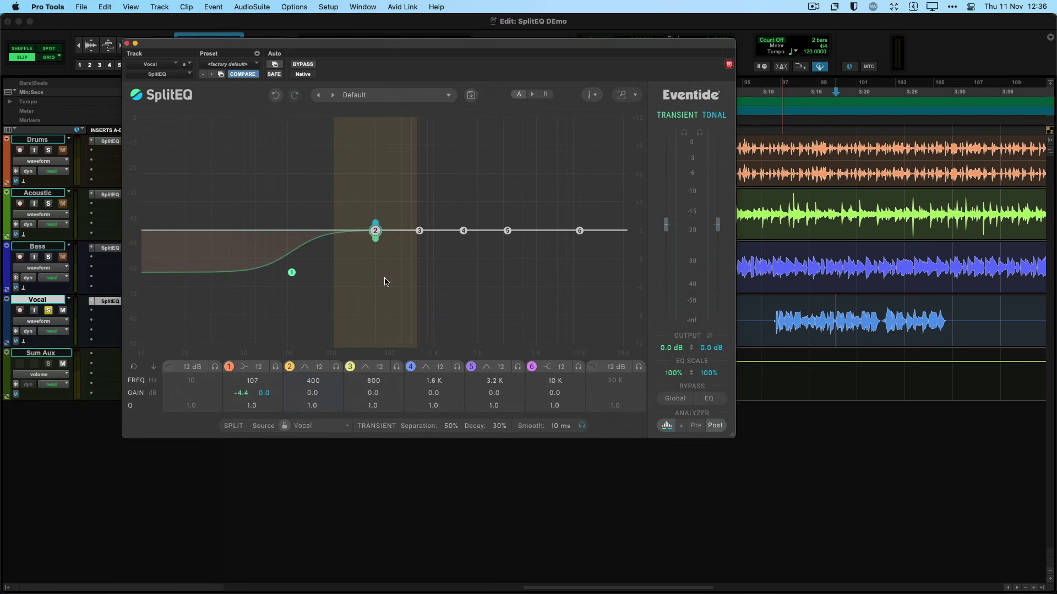
pyautogui.press('space')
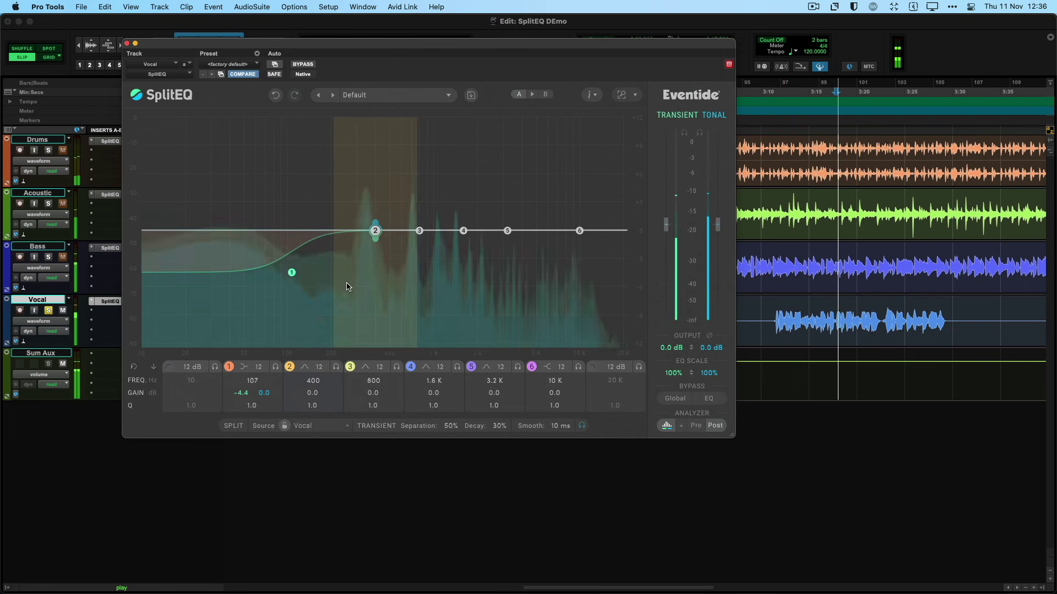
pyautogui.click(675, 400)
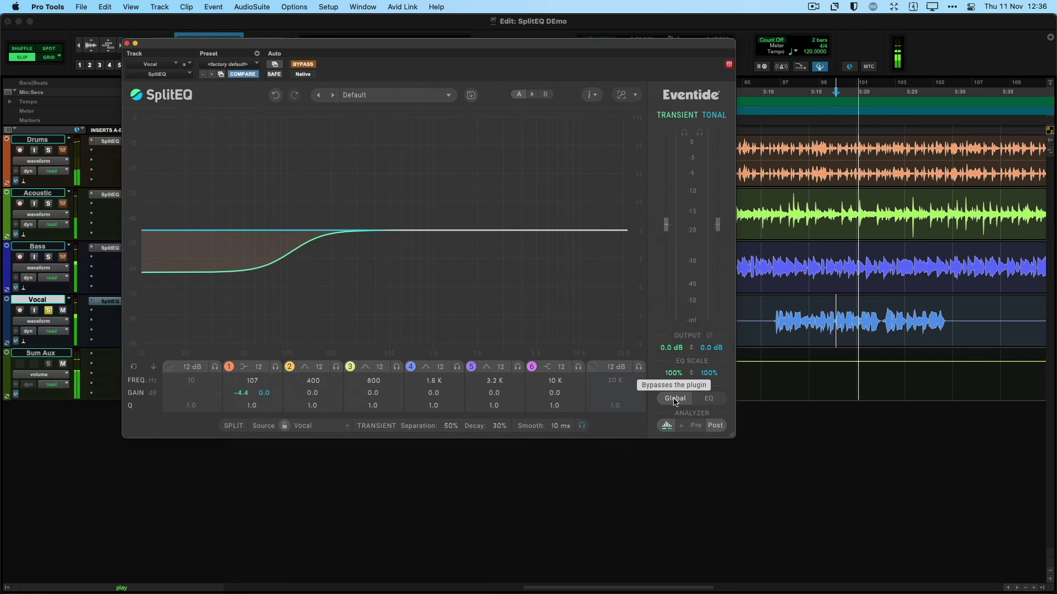
pyautogui.press('space')
pyautogui.click(675, 400)
pyautogui.press('space')
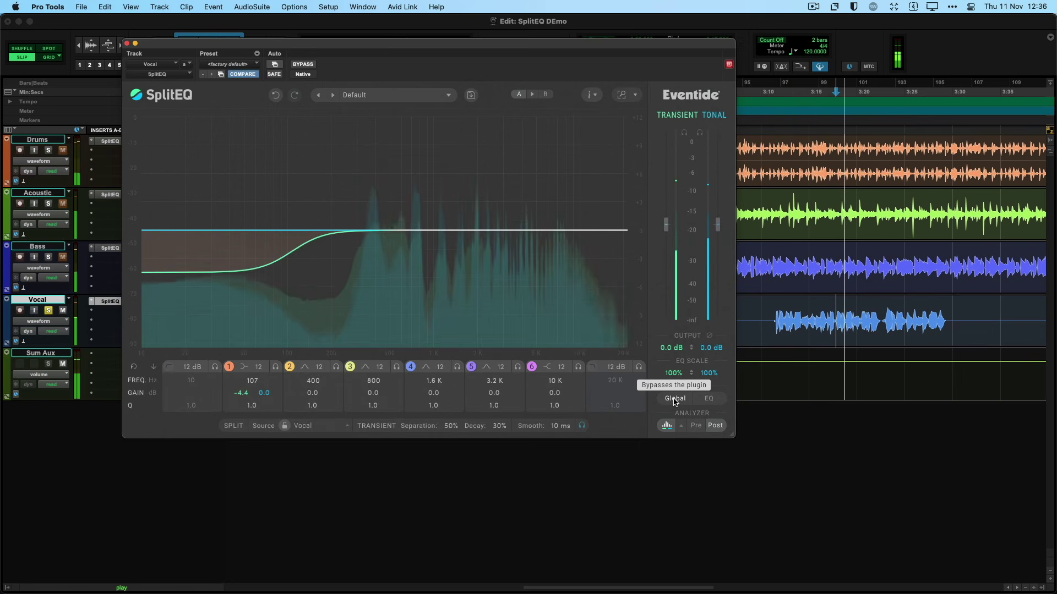
pyautogui.press('space')
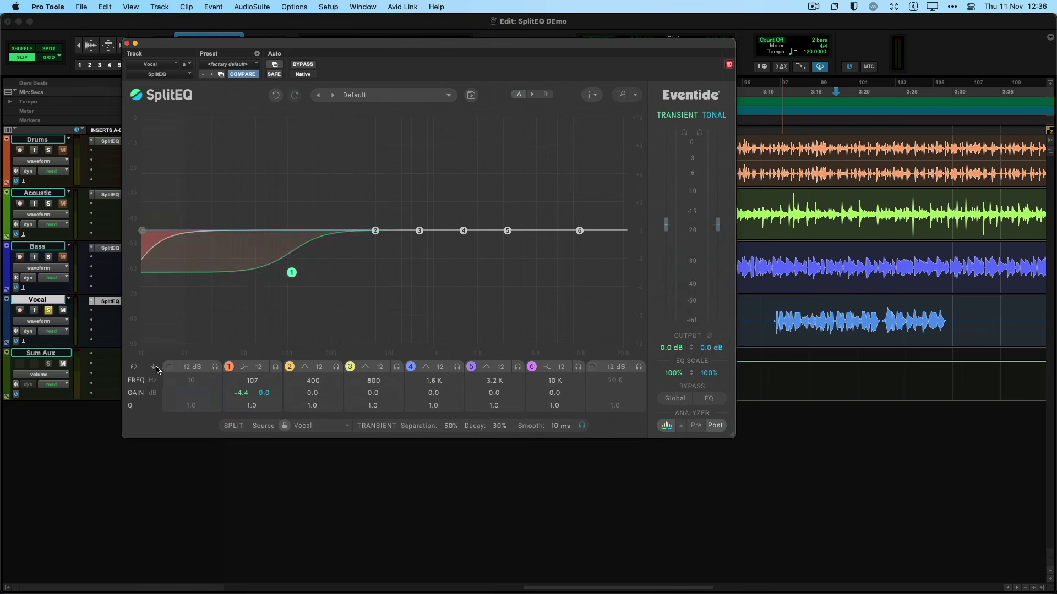
# Reset band 1 and re-enable the 12 dB low cut with its transient frequency at 120 Hz and tonal frequency at 10 Hz
pyautogui.click(135, 367)
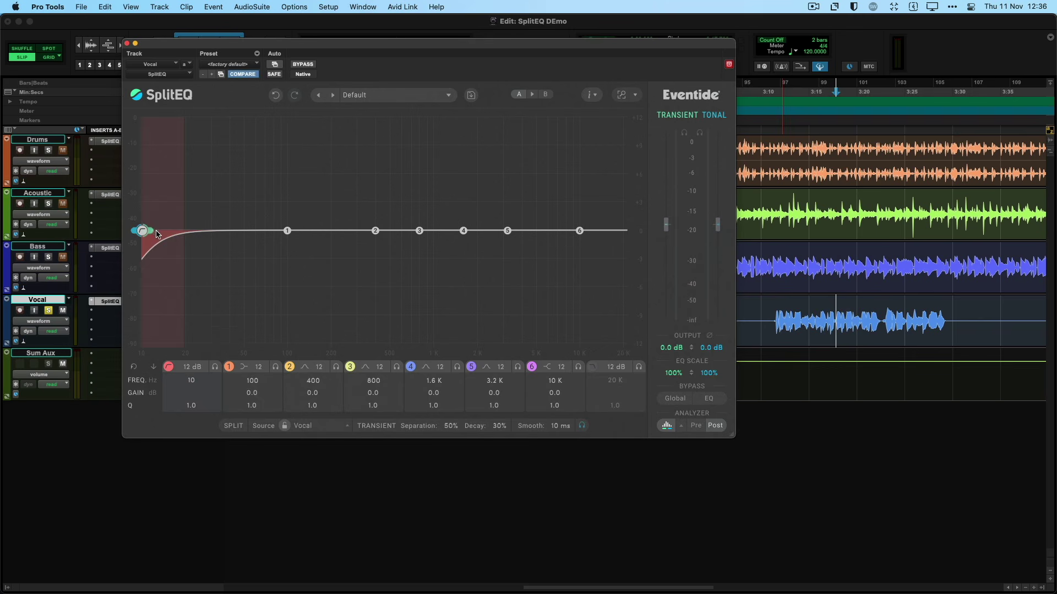
pyautogui.moveTo(157, 234)
pyautogui.mouseDown()
pyautogui.moveTo(291, 230)
pyautogui.moveTo(307, 240)
pyautogui.mouseUp()
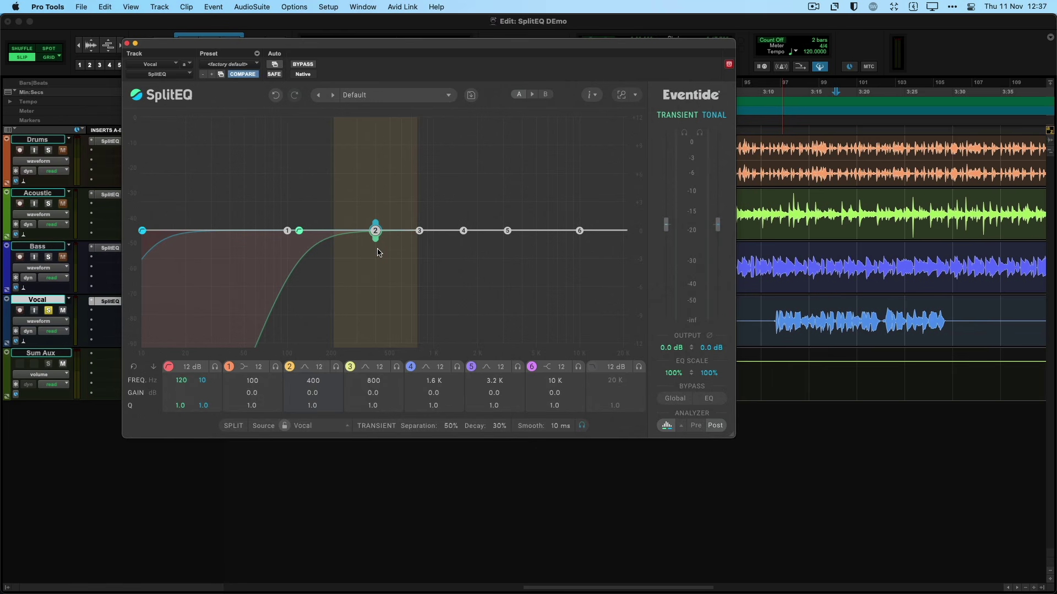
# Boost only band 2's tonal gain while the vocal plays, settling at about 3.9 dB and 196 Hz
pyautogui.press('space')
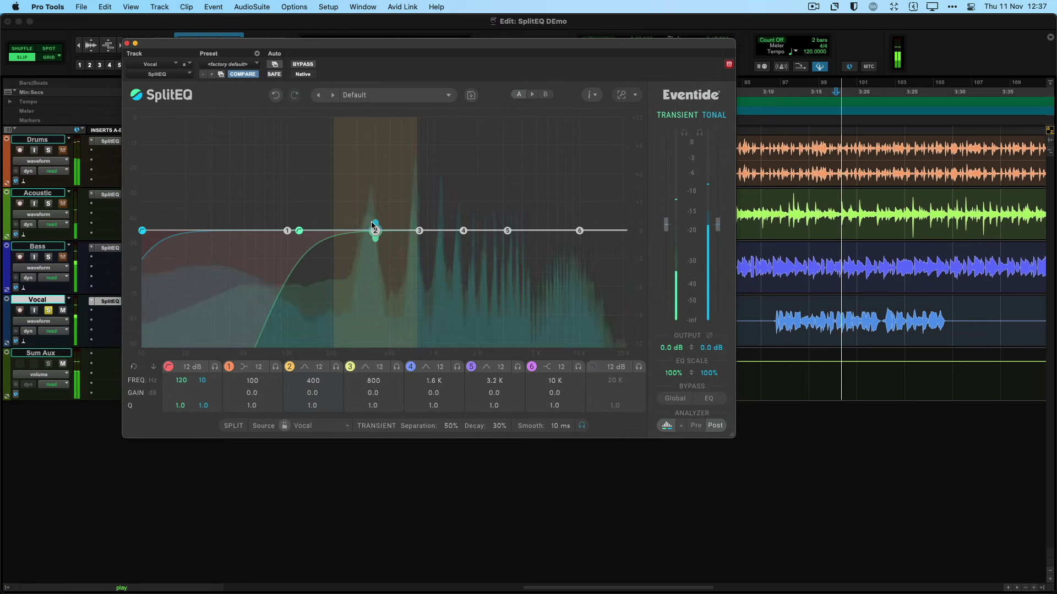
pyautogui.moveTo(375, 224); pyautogui.dragTo(329, 160)
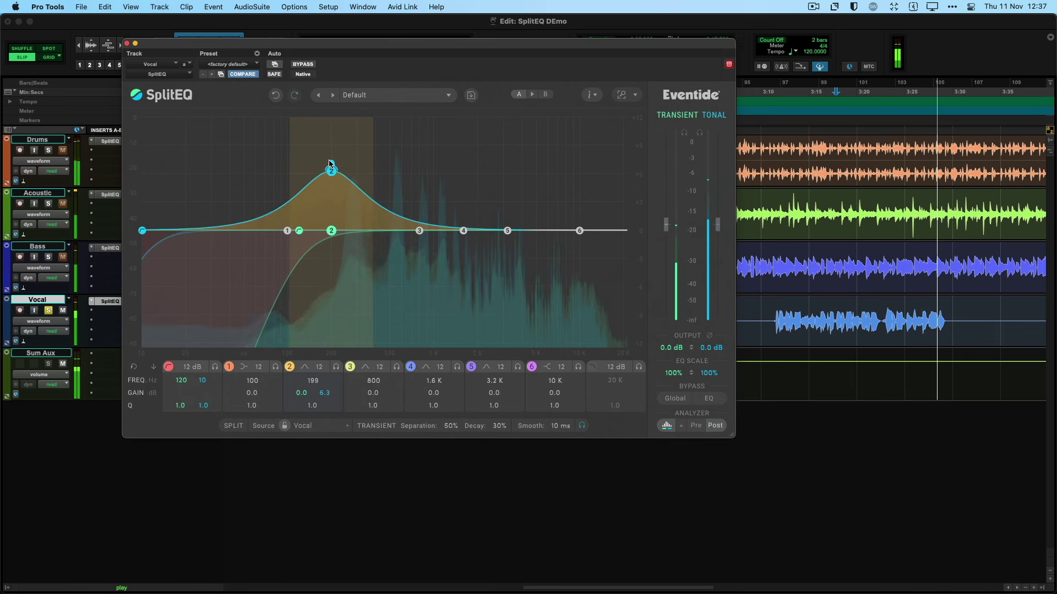
pyautogui.press('space')
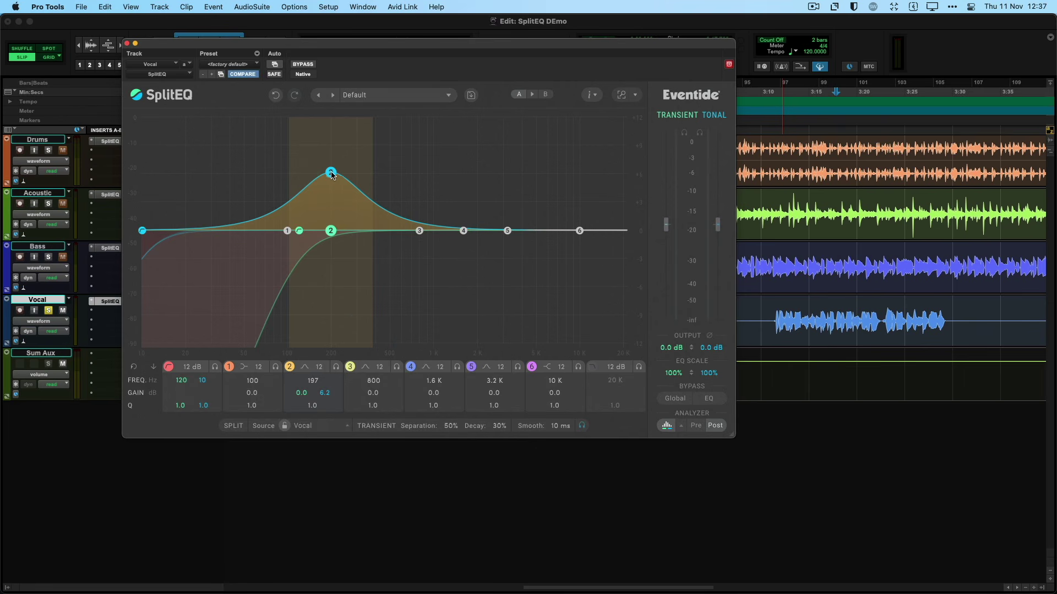
pyautogui.press('space')
pyautogui.moveTo(331, 175); pyautogui.dragTo(330, 196)
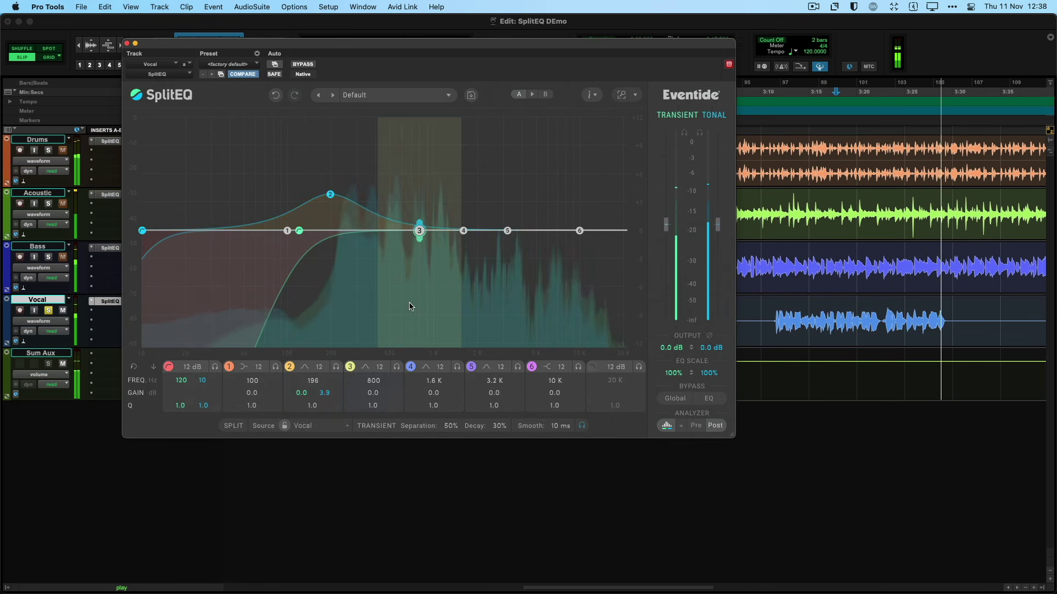
pyautogui.press('space')
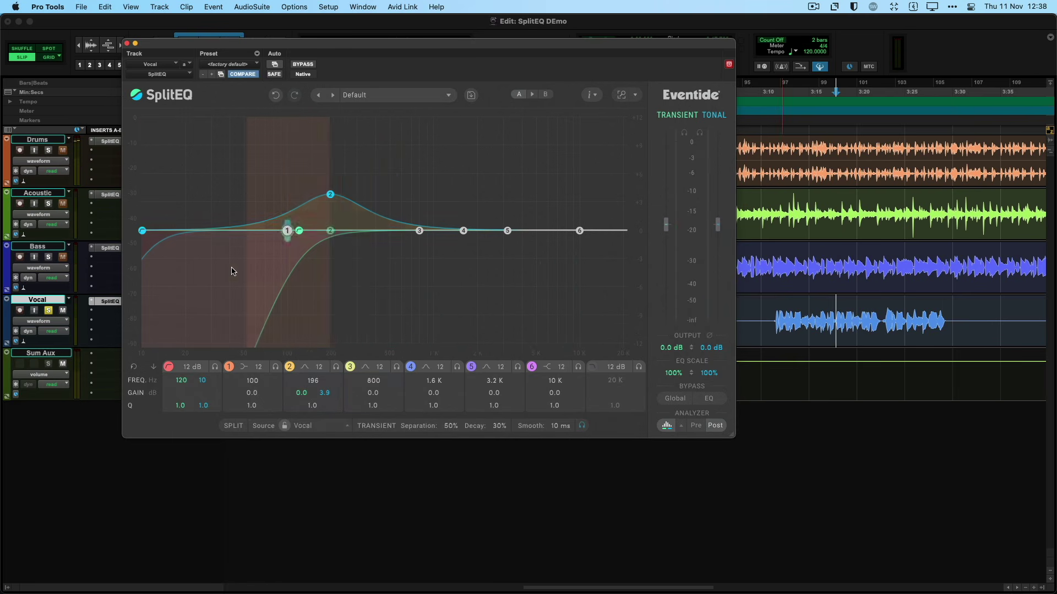
# Raise only the low cut's tonal frequency to 60 Hz
pyautogui.moveTo(147, 234); pyautogui.dragTo(202, 234)
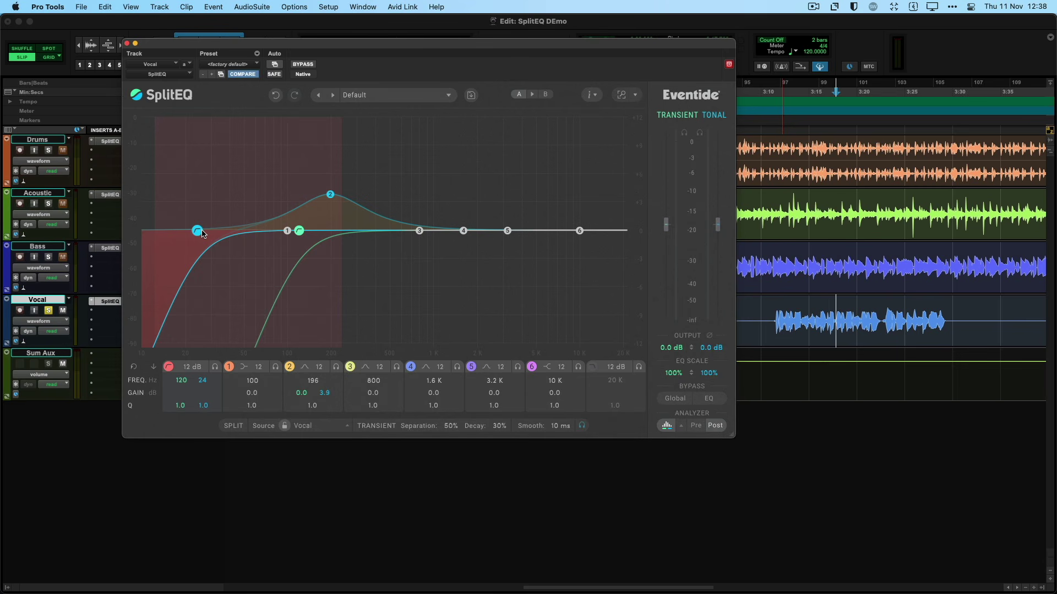
pyautogui.moveTo(202, 233); pyautogui.dragTo(204, 234)
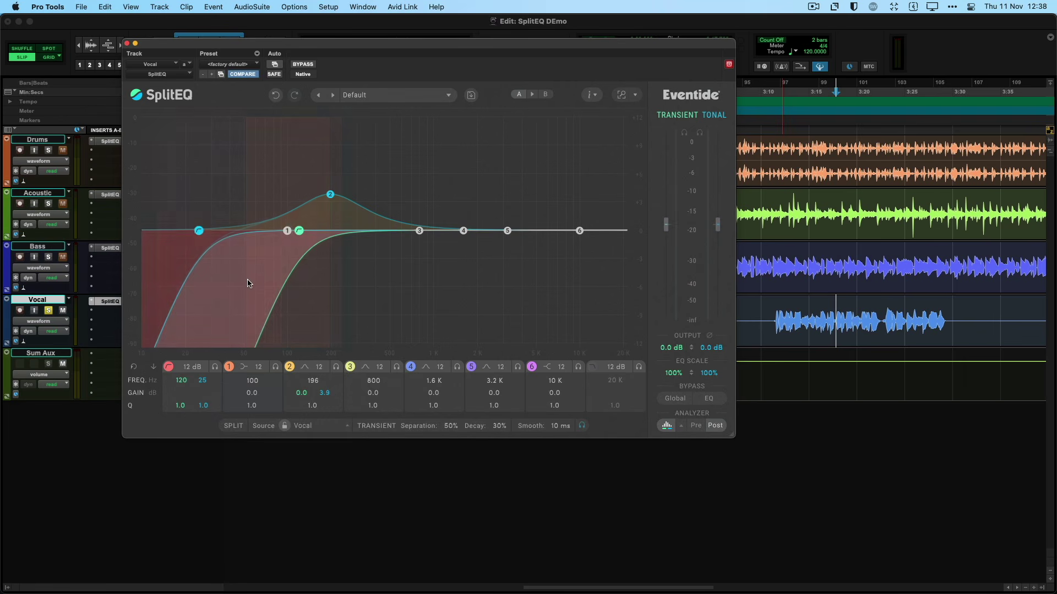
pyautogui.moveTo(200, 231); pyautogui.dragTo(255, 231)
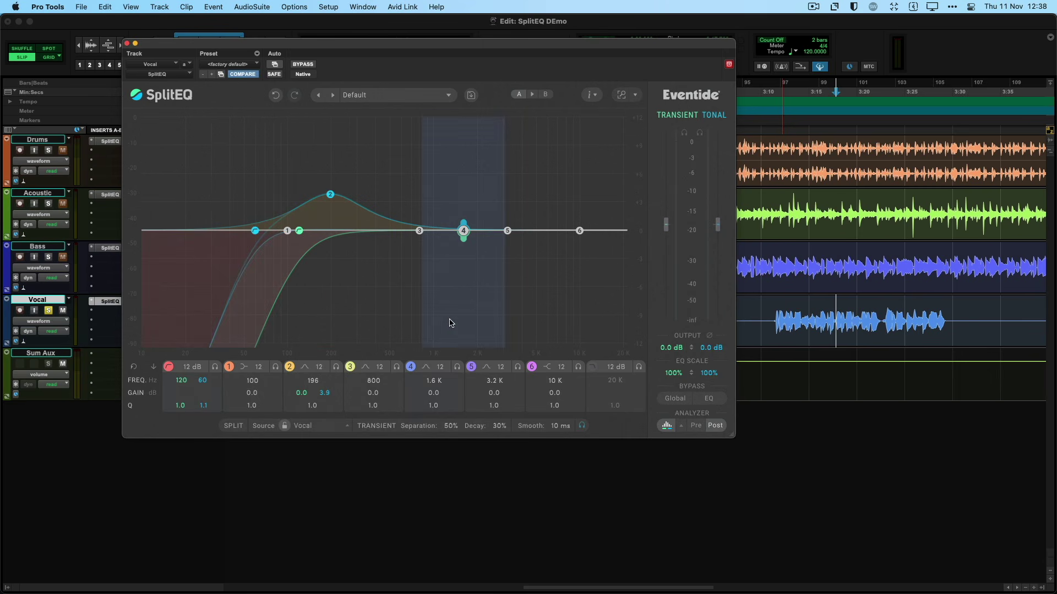
# Play the vocal with the low cuts and tonal boost, and compare it with the plug-in globally bypassed
pyautogui.press('space')
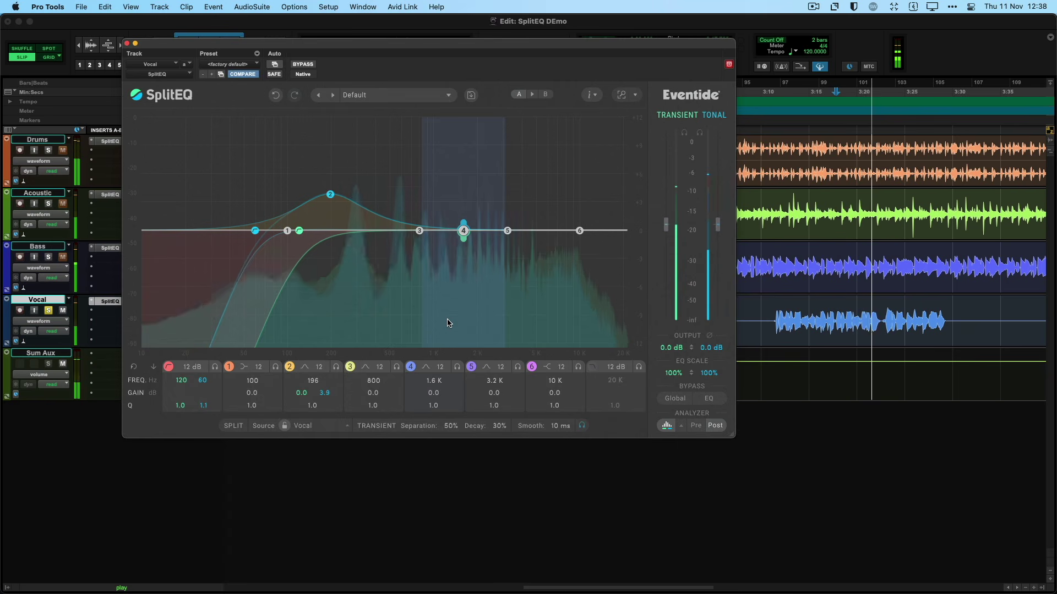
pyautogui.press('space')
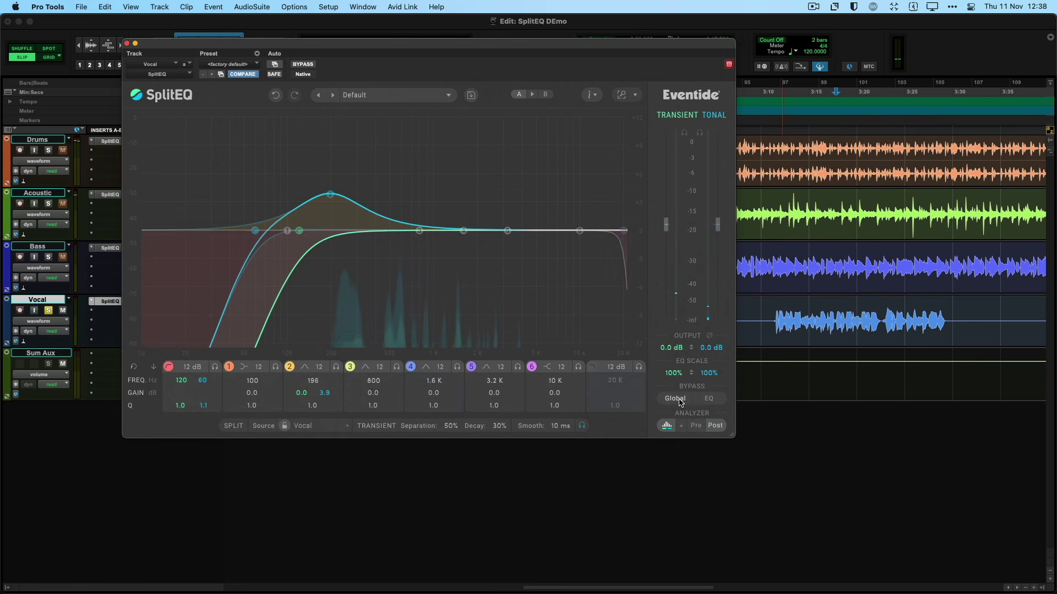
pyautogui.click(679, 401)
pyautogui.press('space')
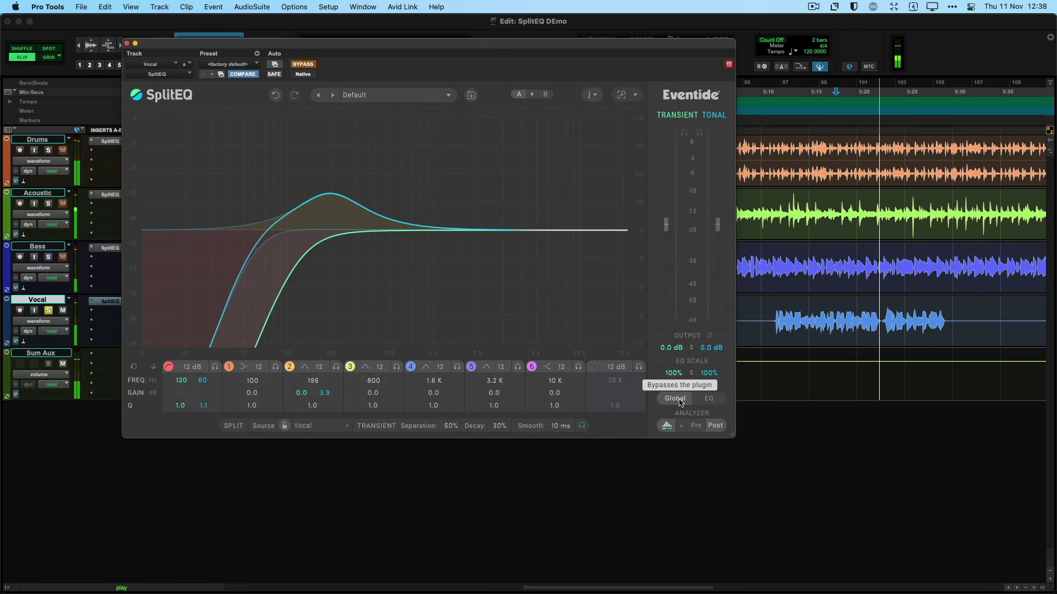
pyautogui.click(679, 401)
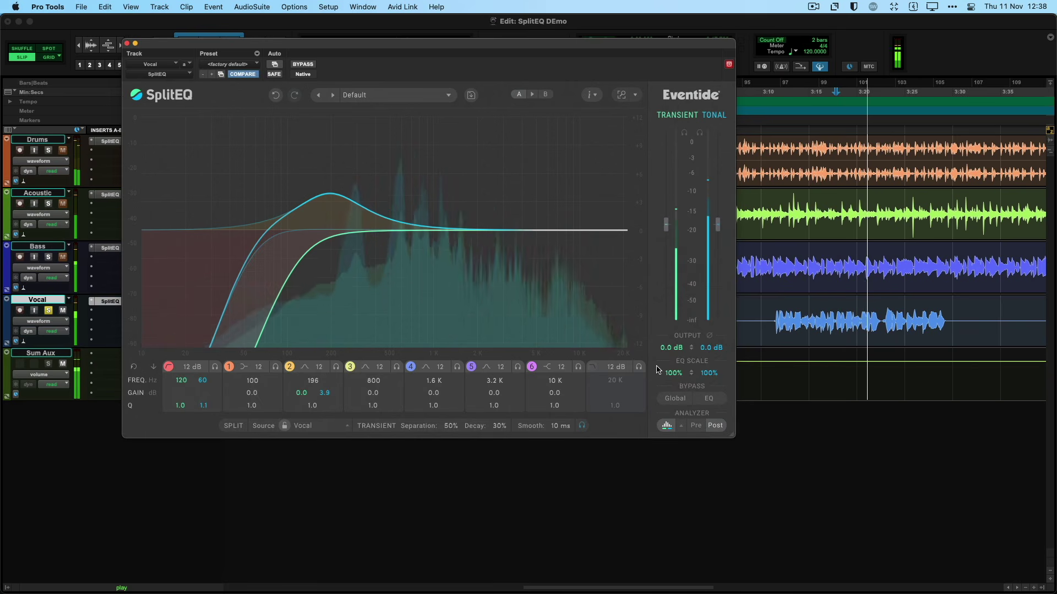
pyautogui.press('space')
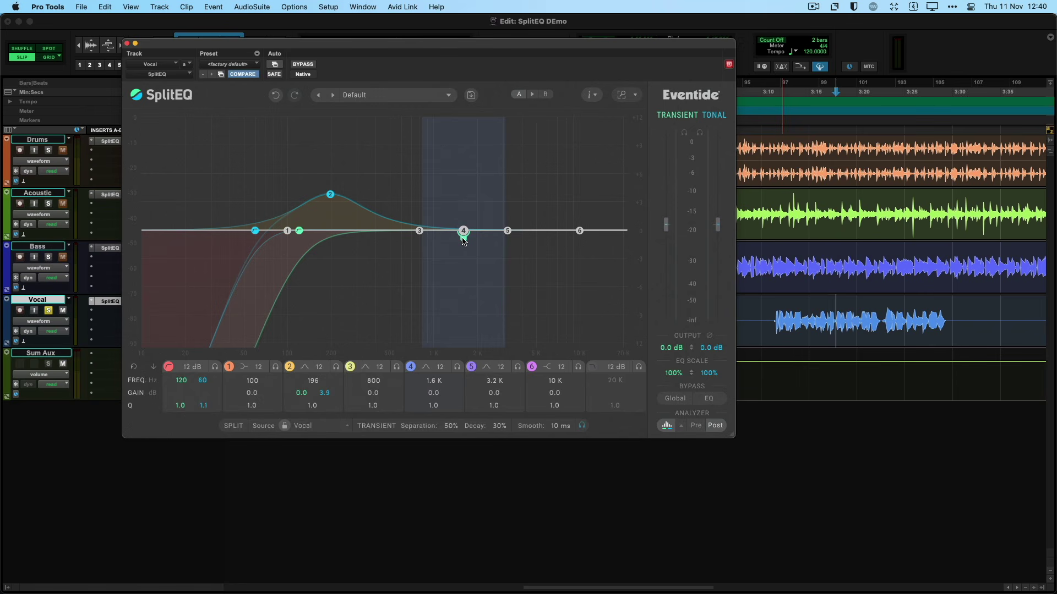
# Boost only band 4's transient gain while the vocal plays, ending at about 3.5 dB and 1.3 kHz
pyautogui.press('space')
pyautogui.moveTo(464, 238); pyautogui.dragTo(452, 163)
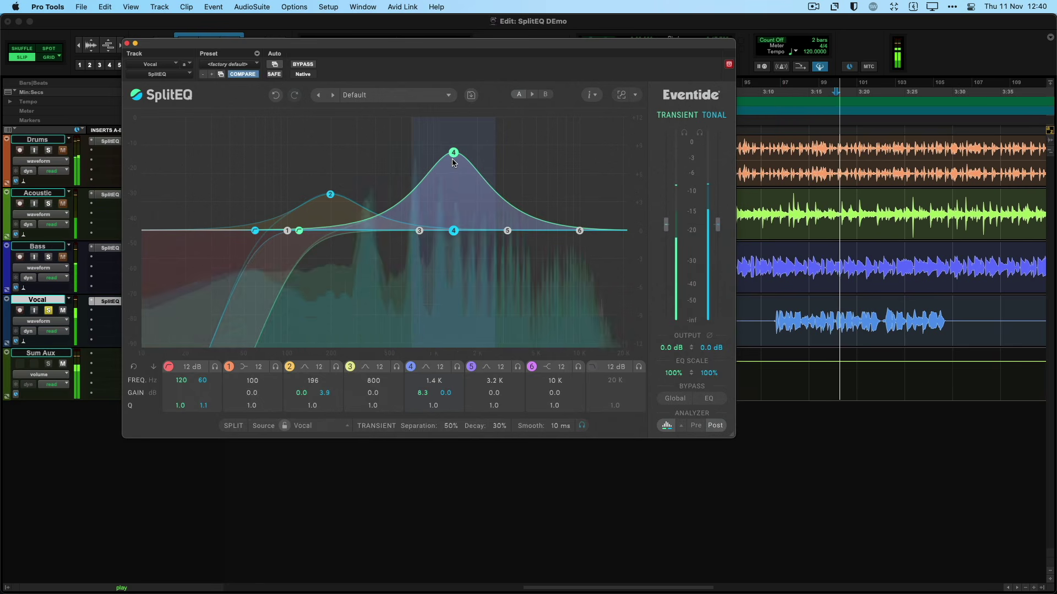
pyautogui.moveTo(453, 164); pyautogui.dragTo(451, 209)
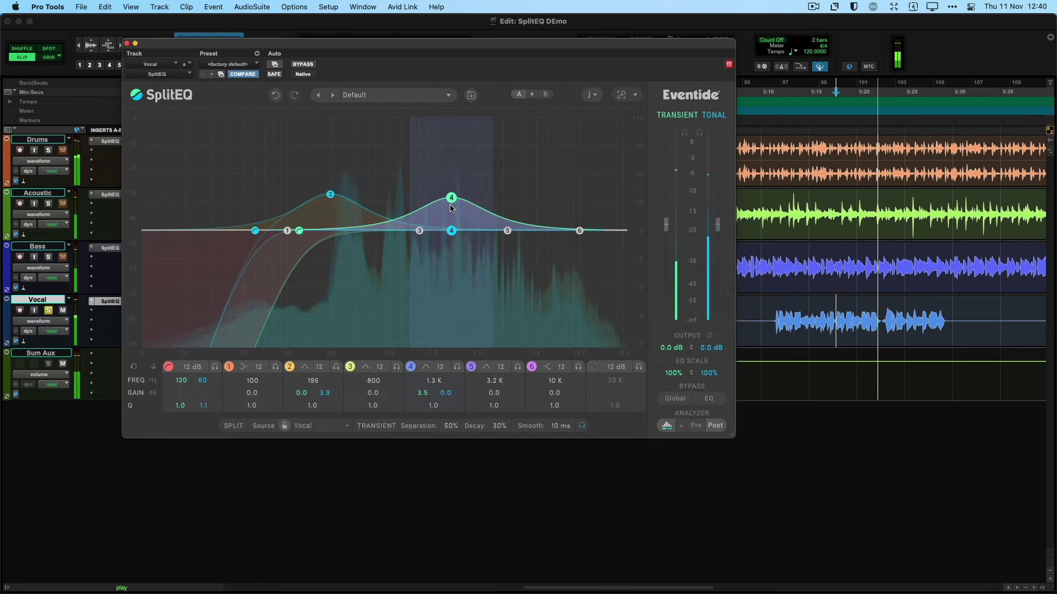
pyautogui.press('space')
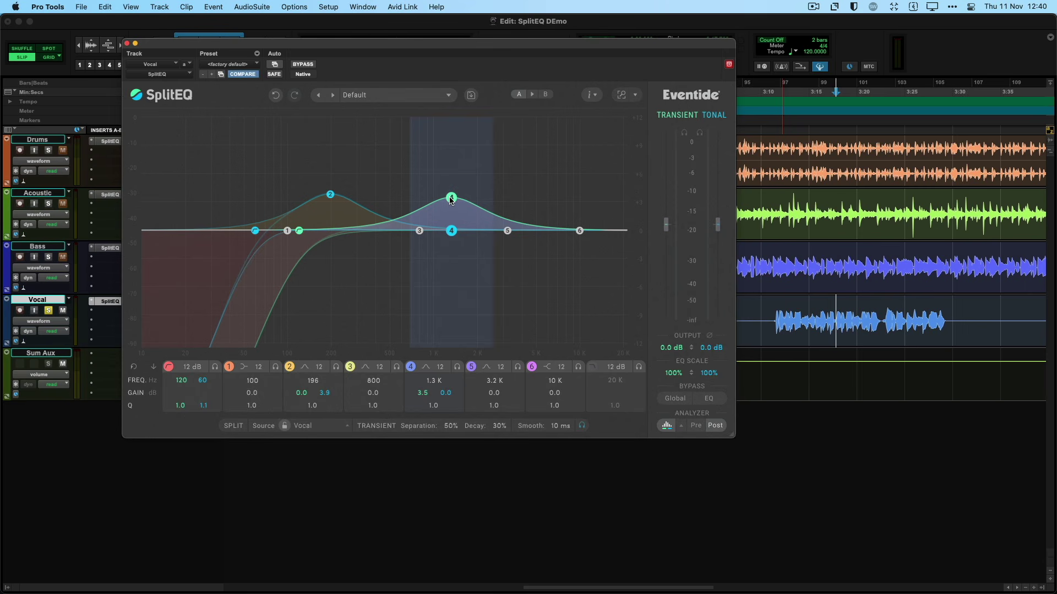
# Return band 4's transient gain to 0 dB and boost its tonal gain to about 4.8 dB at 1.3 kHz during playback
pyautogui.moveTo(451, 200); pyautogui.dragTo(453, 234)
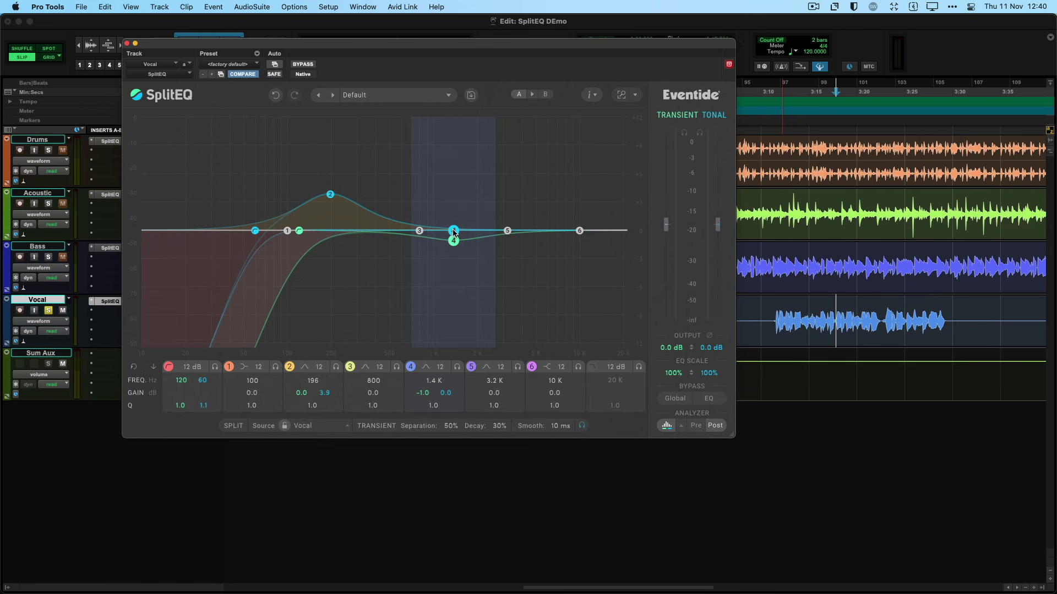
pyautogui.moveTo(453, 233); pyautogui.dragTo(445, 180)
pyautogui.press('space')
pyautogui.moveTo(446, 176); pyautogui.dragTo(448, 176)
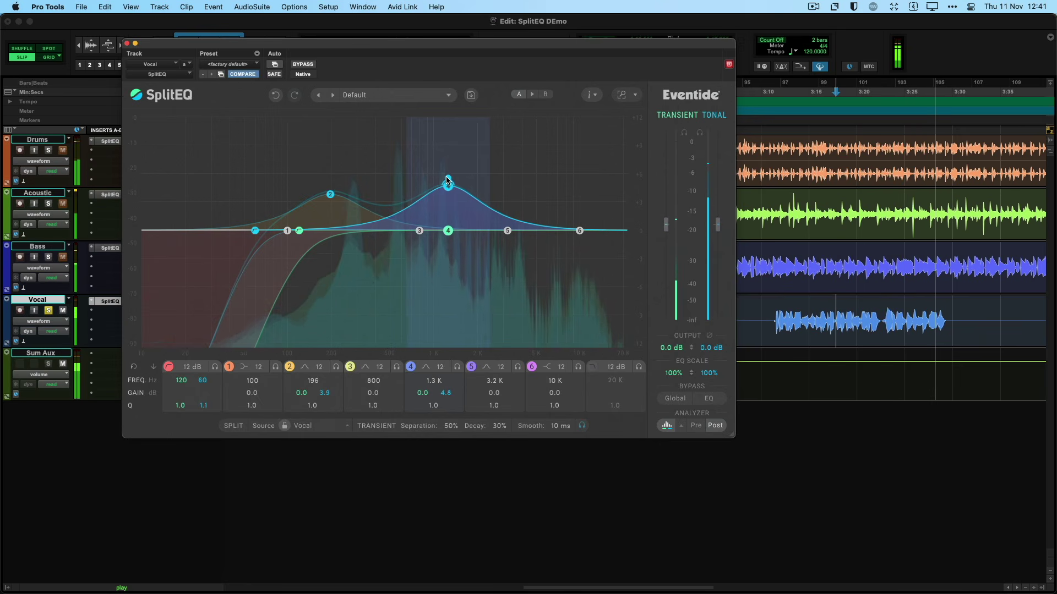
pyautogui.press('space')
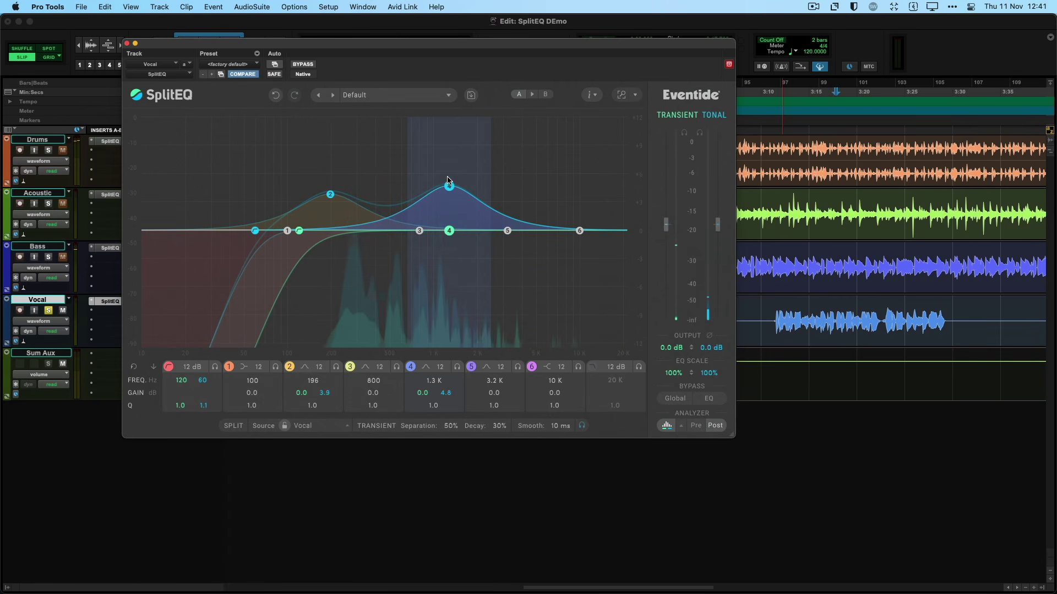
# Set band 4's tonal gain to about 2.3 dB and transient gain to about 3.4 dB near 1.2 kHz, and play the vocal
pyautogui.moveTo(449, 190); pyautogui.dragTo(443, 215)
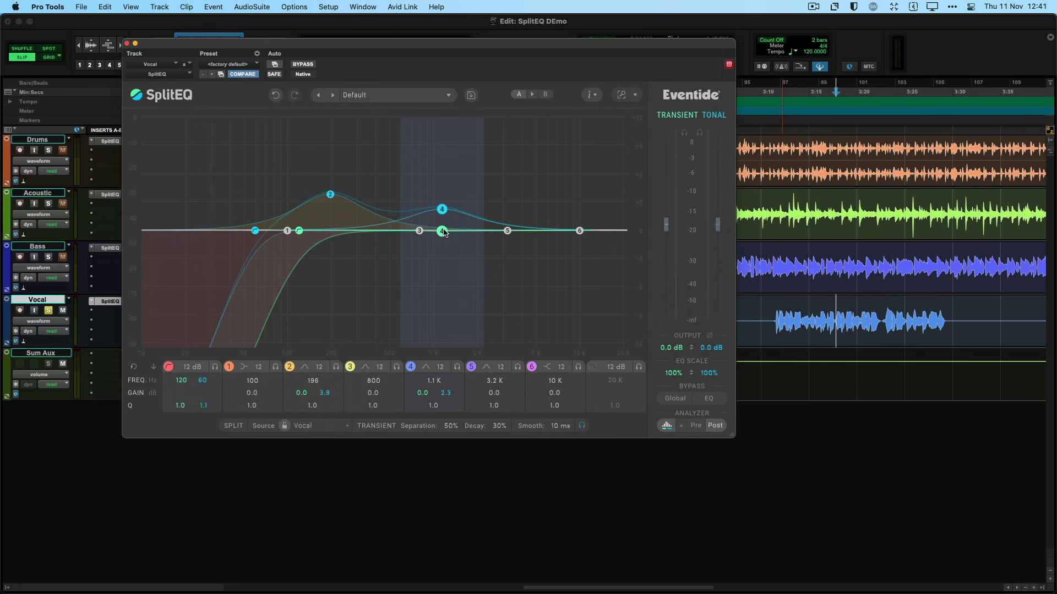
pyautogui.press('space')
pyautogui.moveTo(444, 232); pyautogui.dragTo(445, 201)
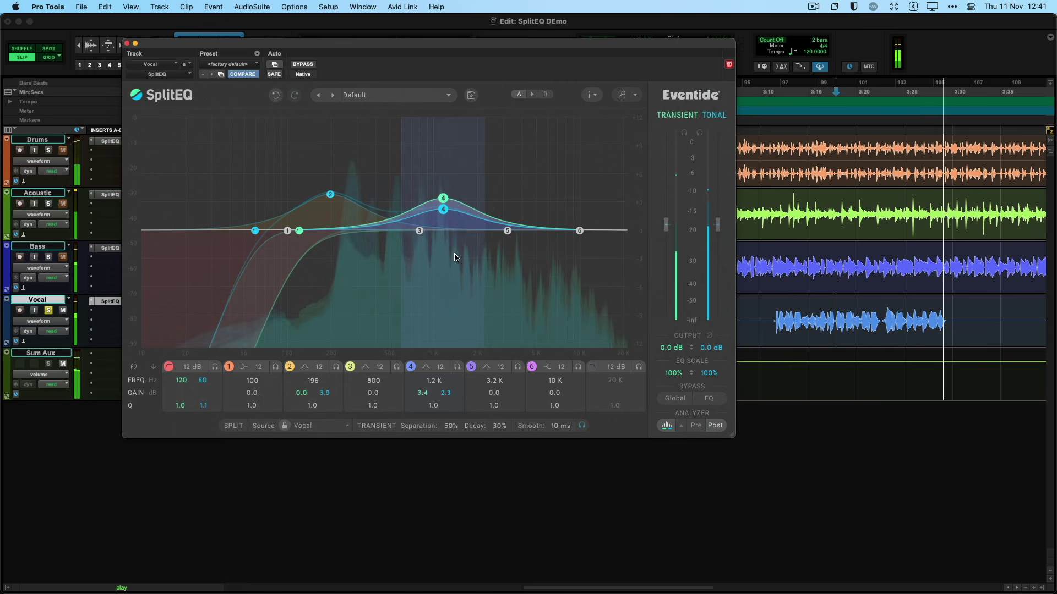
pyautogui.press('space')
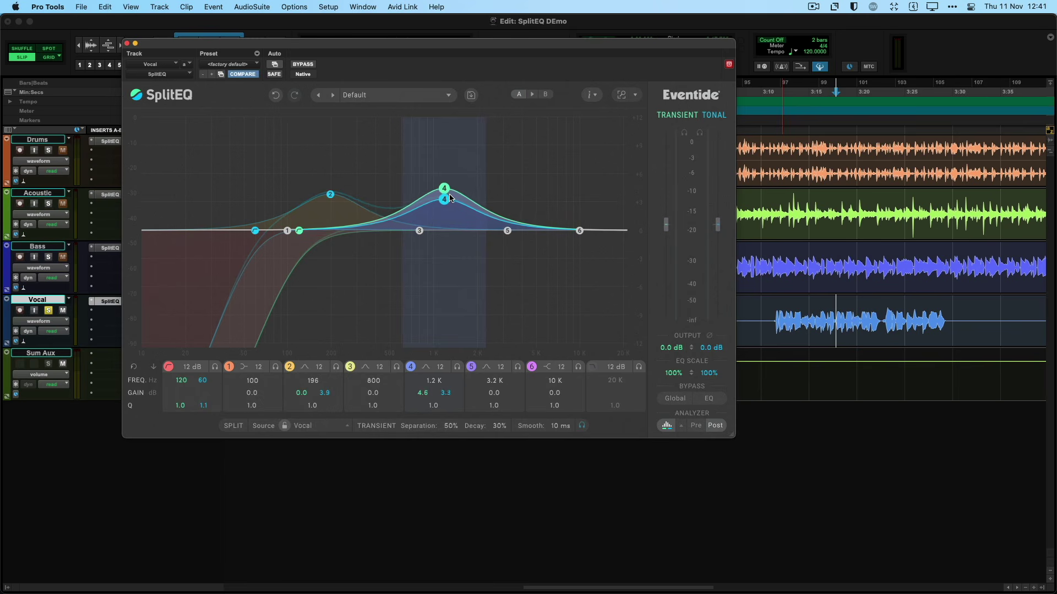
# Reduce band 4 to about 3.1 dB transient and 2.0 dB tonal, and boost band 5 to about 2.3 dB transient and 0.6 dB tonal at 3 kHz
pyautogui.moveTo(449, 206); pyautogui.dragTo(448, 207)
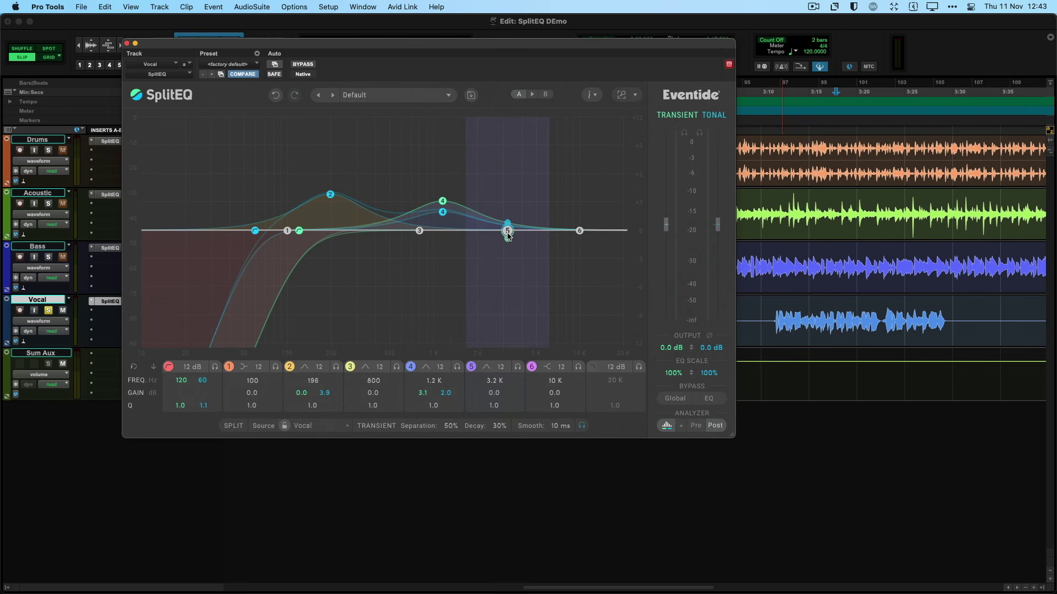
pyautogui.press('space')
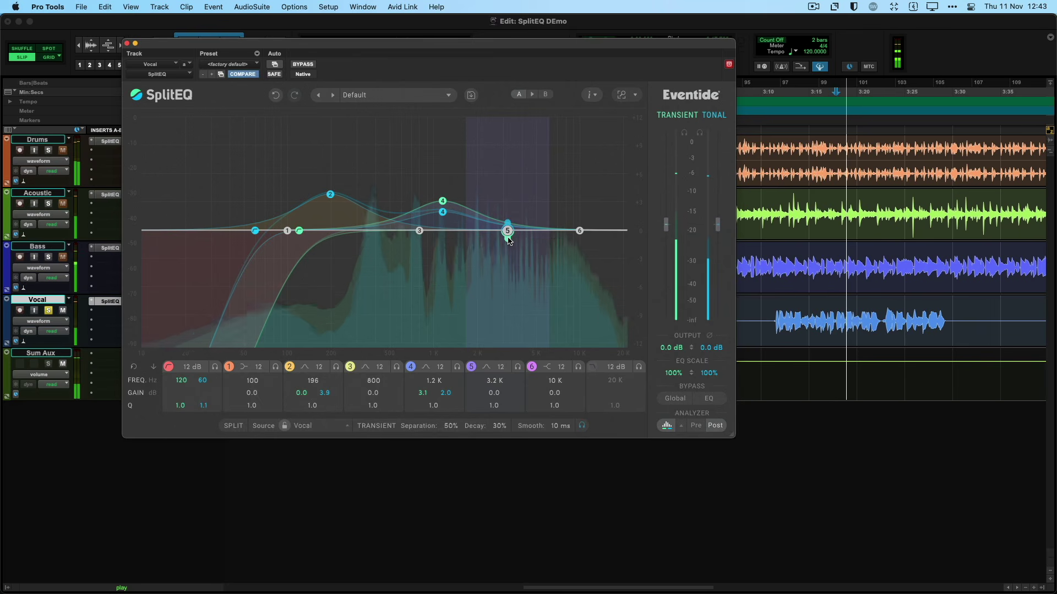
pyautogui.moveTo(509, 236)
pyautogui.mouseDown()
pyautogui.moveTo(513, 179)
pyautogui.moveTo(507, 226)
pyautogui.moveTo(507, 207)
pyautogui.moveTo(516, 208)
pyautogui.moveTo(507, 204)
pyautogui.moveTo(521, 206)
pyautogui.moveTo(509, 195)
pyautogui.moveTo(507, 247)
pyautogui.moveTo(511, 208)
pyautogui.moveTo(505, 222)
pyautogui.mouseUp()
pyautogui.press('space')
pyautogui.press('space')
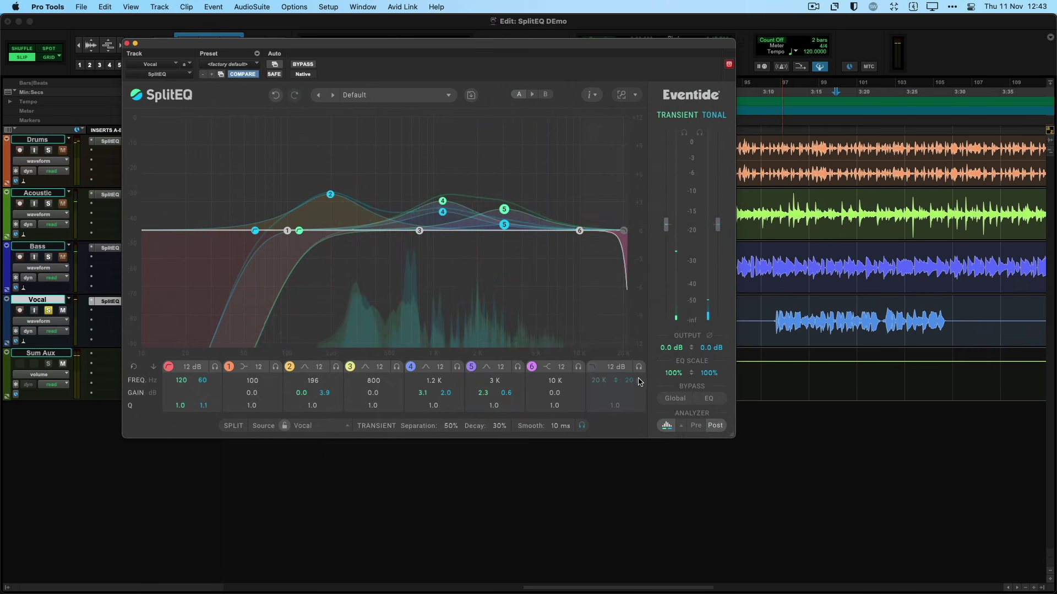
# Compare the processed vocal with the plug-in globally bypassed during playback, leaving the processing active
pyautogui.click(678, 402)
pyautogui.press('space')
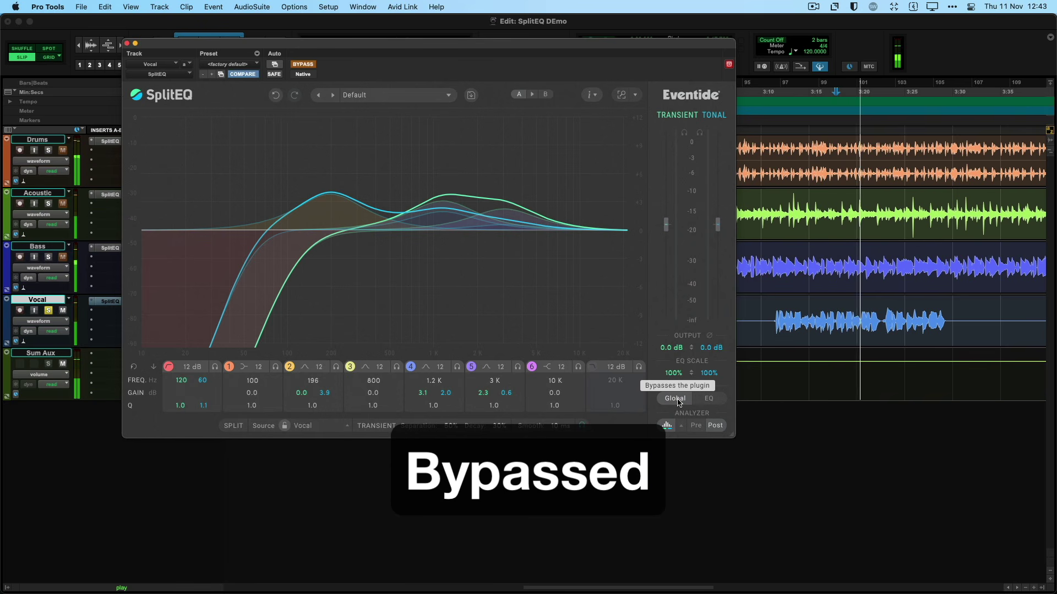
pyautogui.click(679, 402)
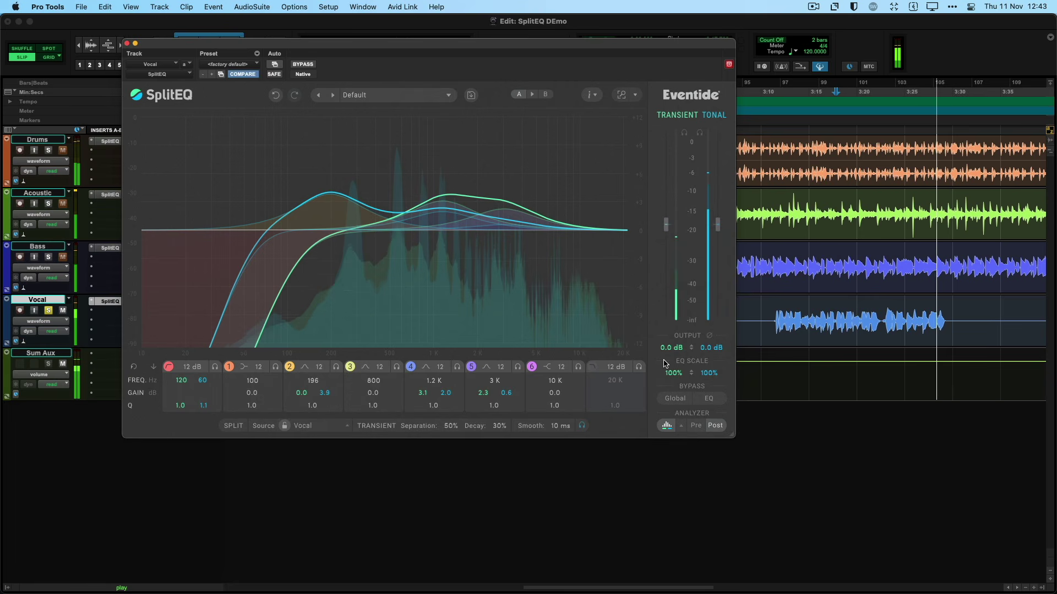
pyautogui.press('space')
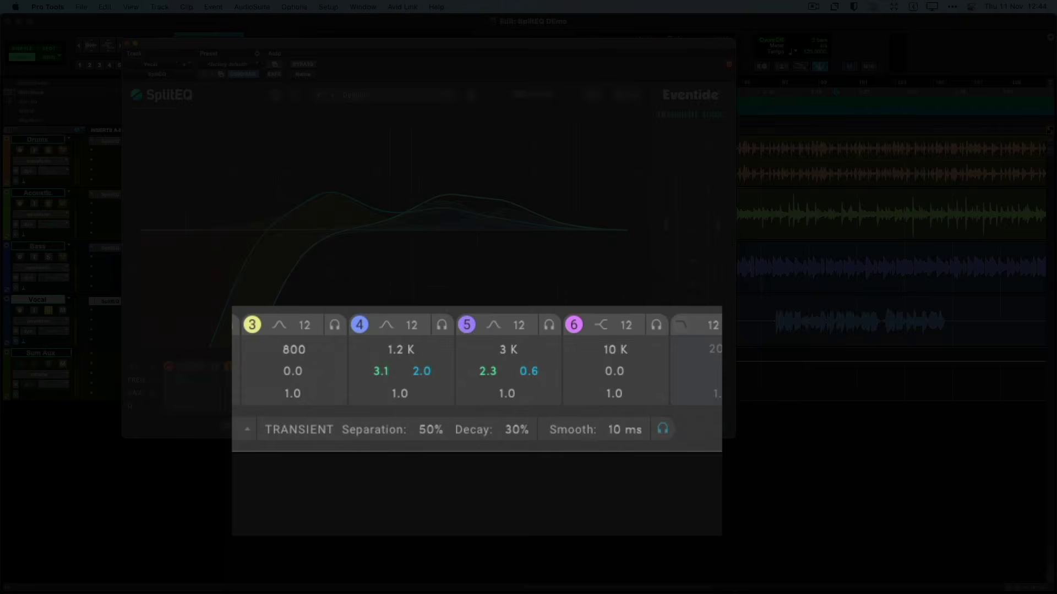
# Audition the transient Separation at 100% before restoring 50%, and vary the transient Decay while the vocal plays
pyautogui.moveTo(446, 425)
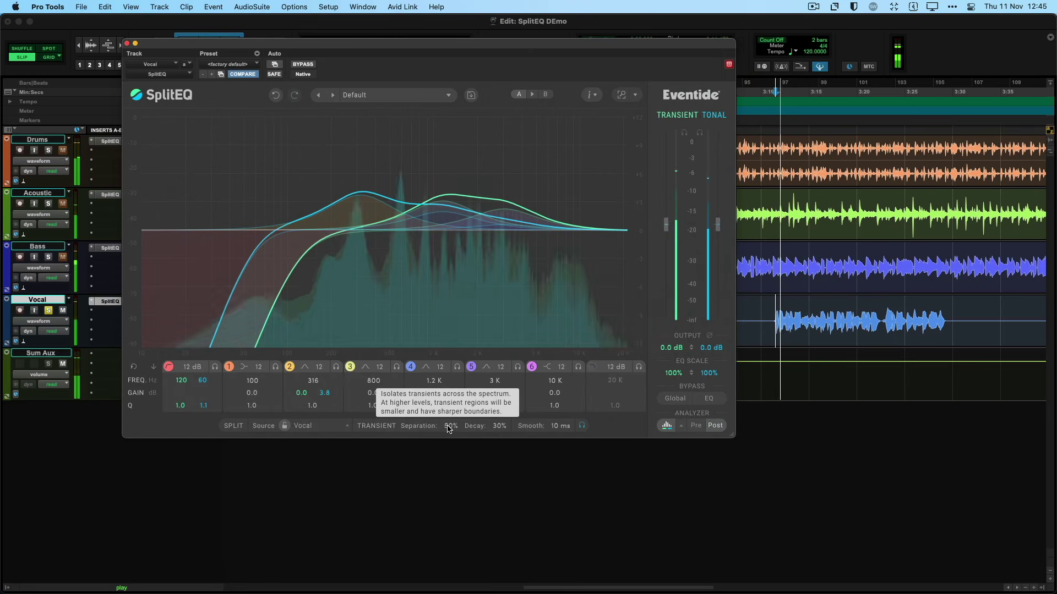
pyautogui.moveTo(452, 412); pyautogui.dragTo(446, 307)
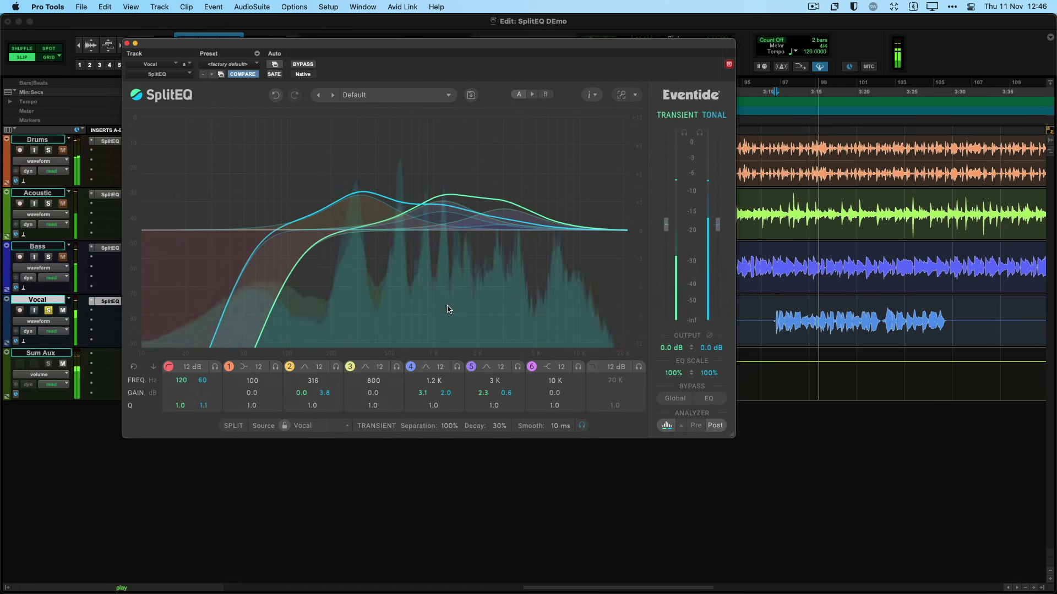
pyautogui.moveTo(448, 425); pyautogui.dragTo(448, 355)
pyautogui.press('space')
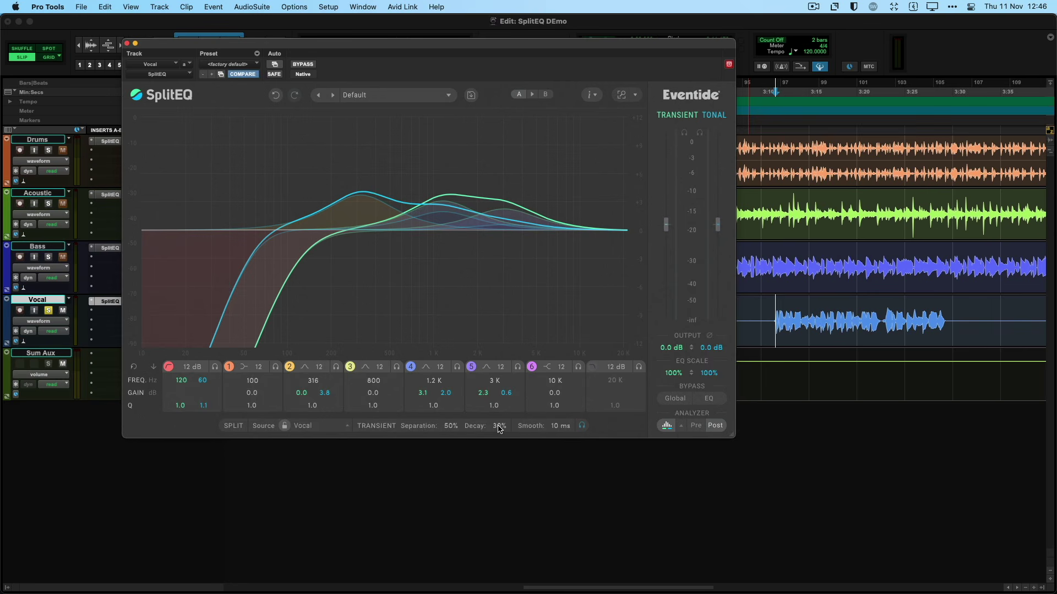
pyautogui.press('space')
pyautogui.moveTo(498, 427); pyautogui.dragTo(501, 453)
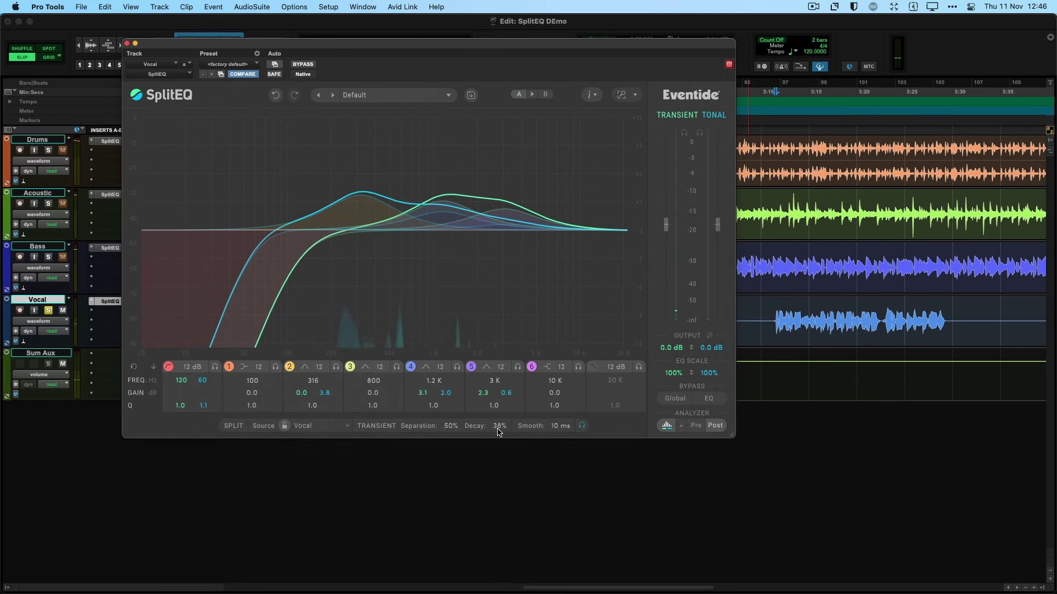
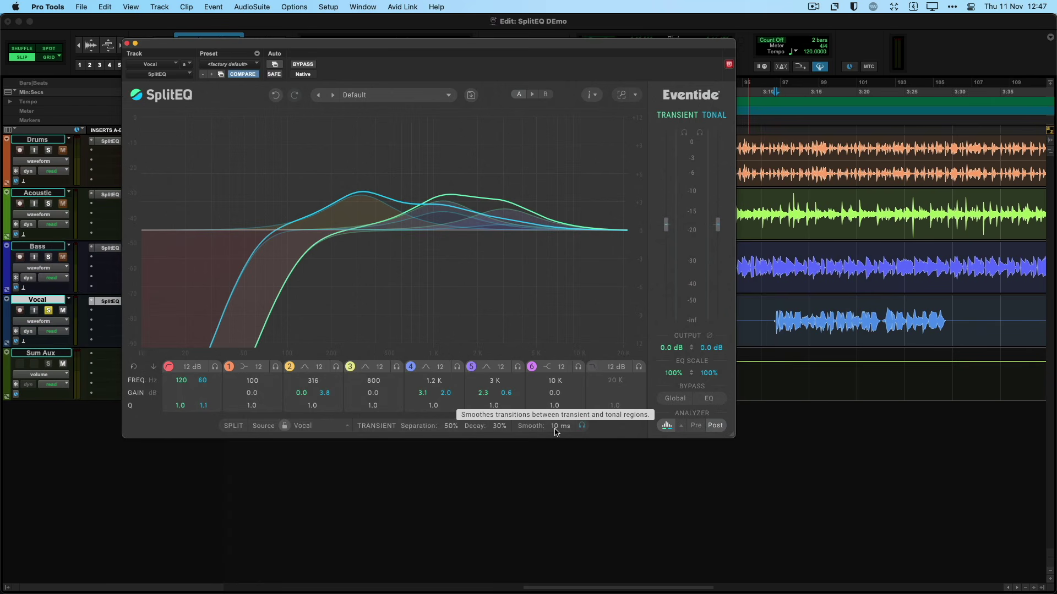
# Audition the transient Smooth setting at 50 ms and 14 ms while the vocal plays, and restore it to 10 ms
pyautogui.press('space')
pyautogui.doubleClick(556, 429)
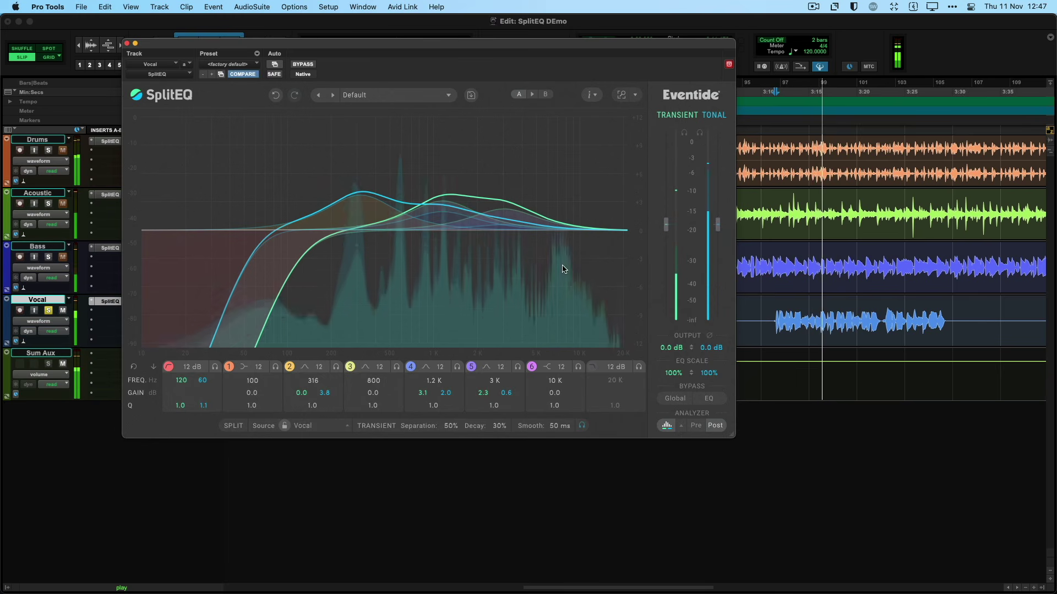
pyautogui.press('space')
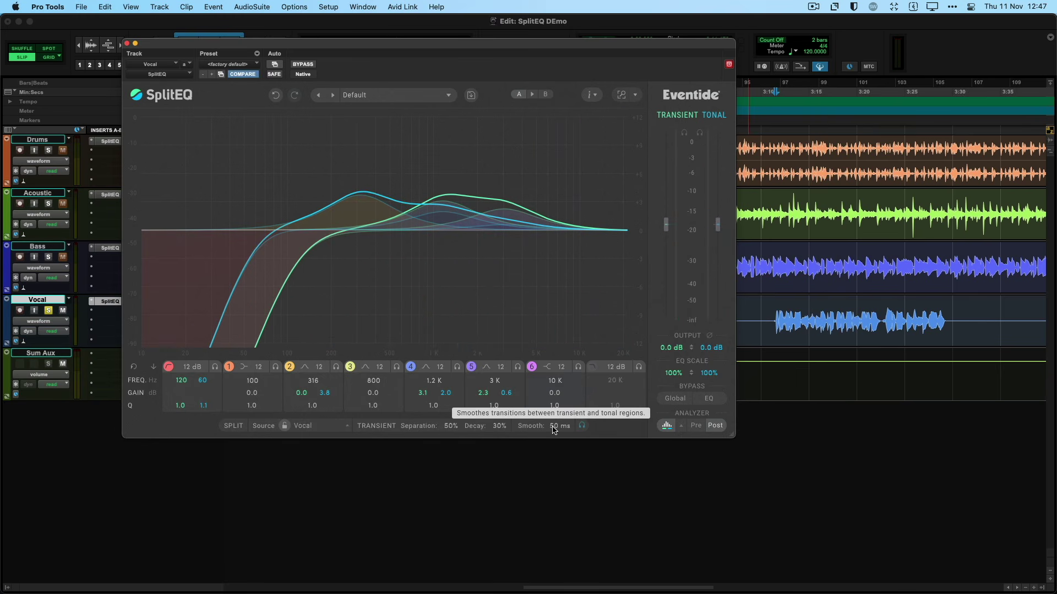
pyautogui.press('space')
pyautogui.moveTo(554, 428); pyautogui.dragTo(549, 507)
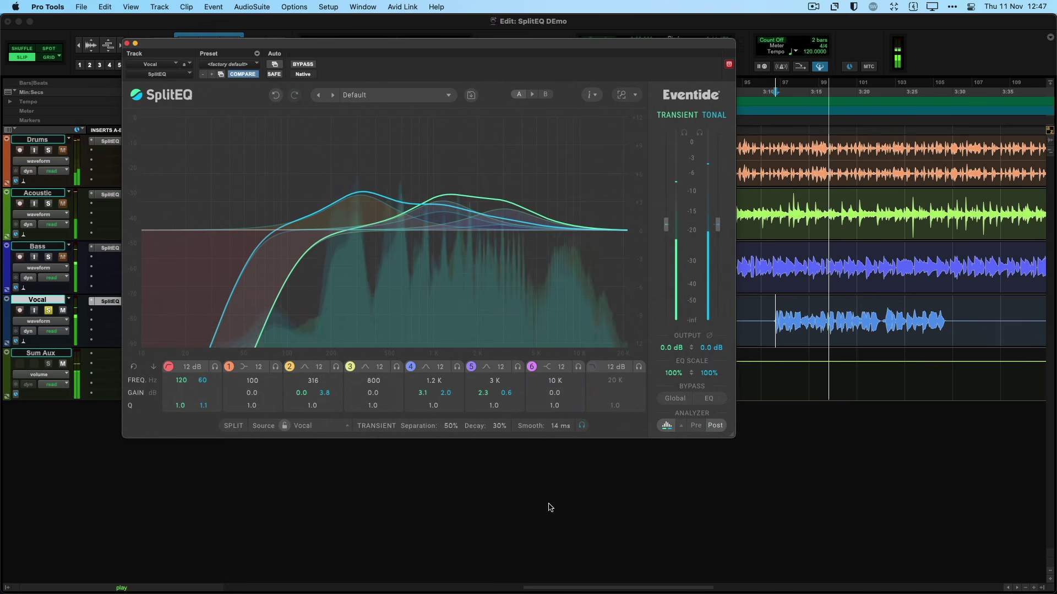
pyautogui.press('space')
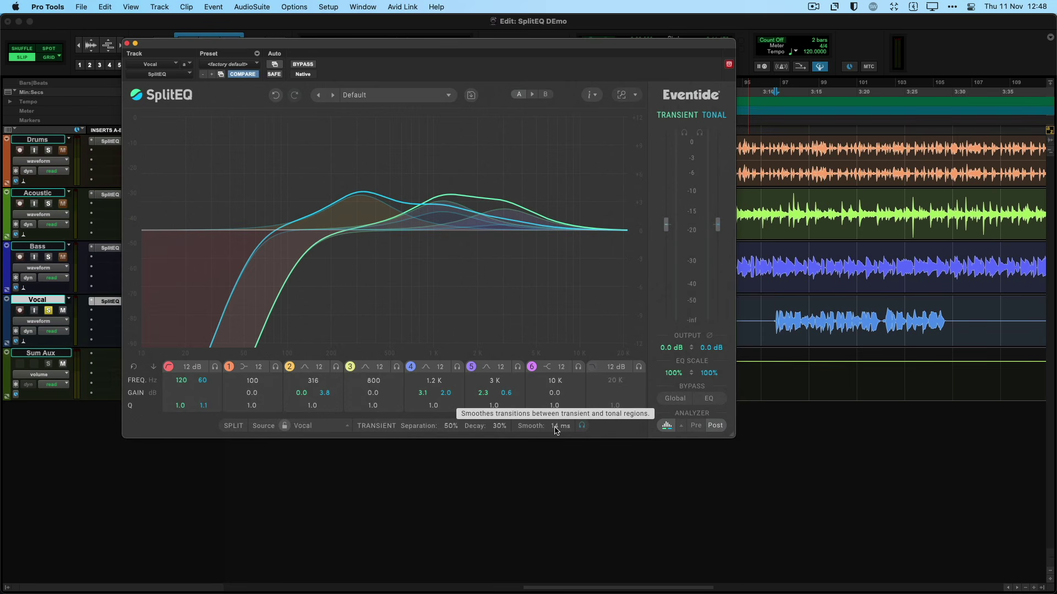
pyautogui.click(555, 428)
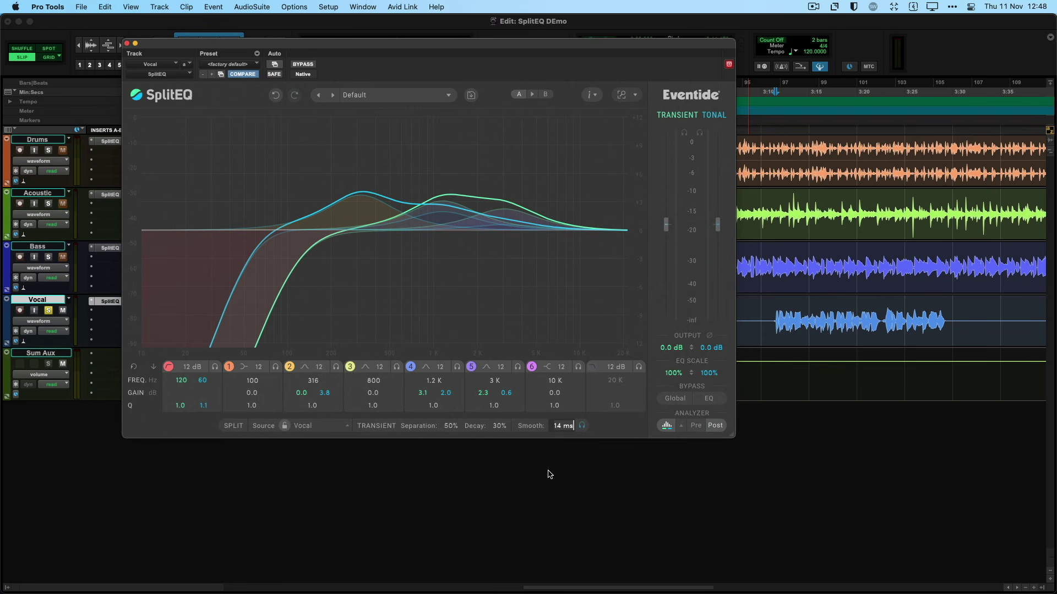
pyautogui.write('10')
pyautogui.press('Return')
# Close the vocal's SplitEQ window, solo the Bass track and play it from about 2:32
pyautogui.click(126, 43)
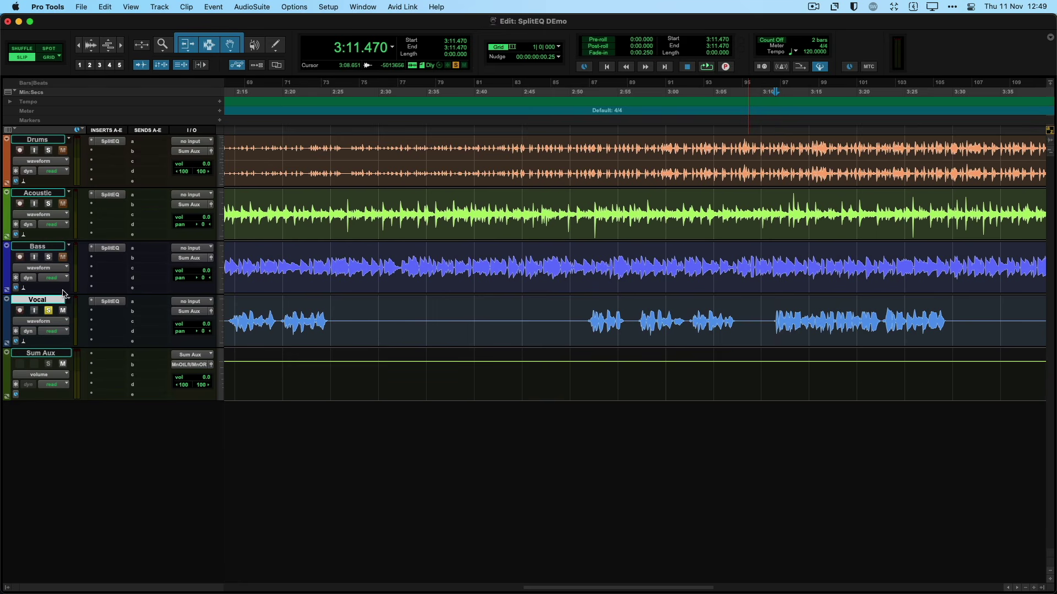
pyautogui.click(49, 257)
pyautogui.click(401, 266)
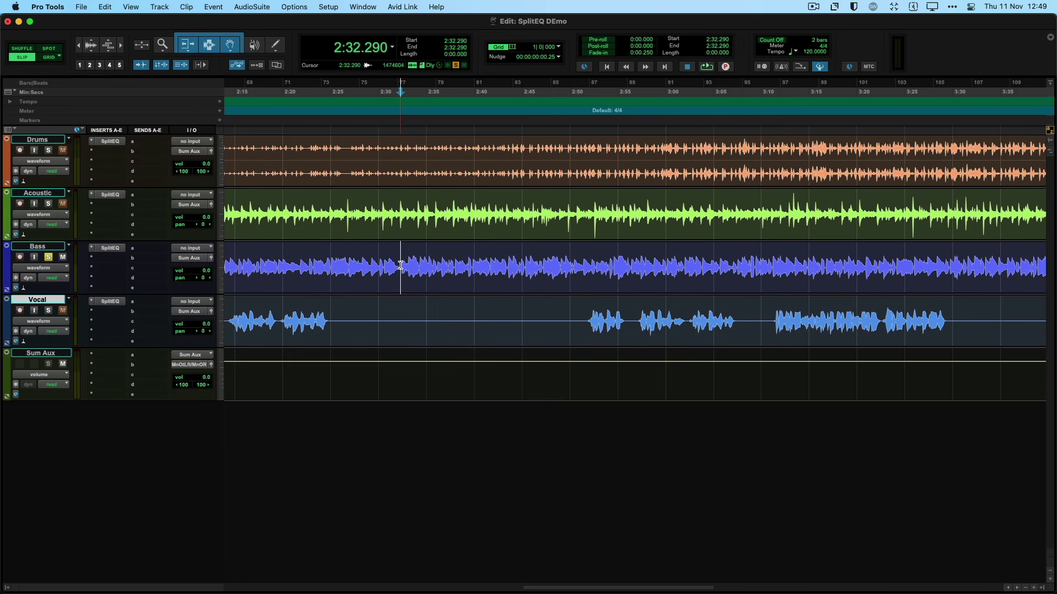
pyautogui.press('space')
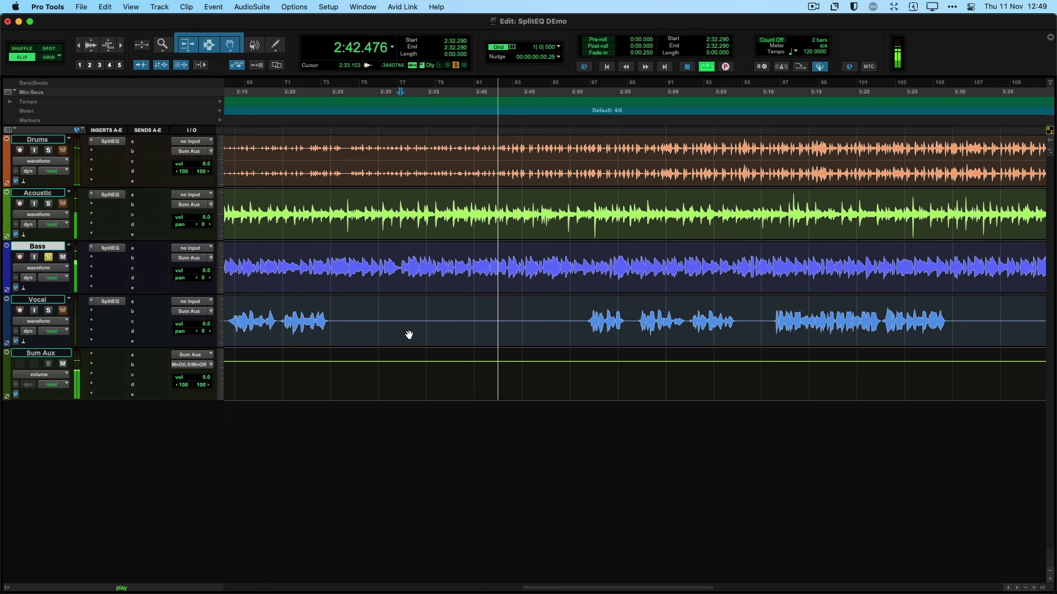
pyautogui.press('space')
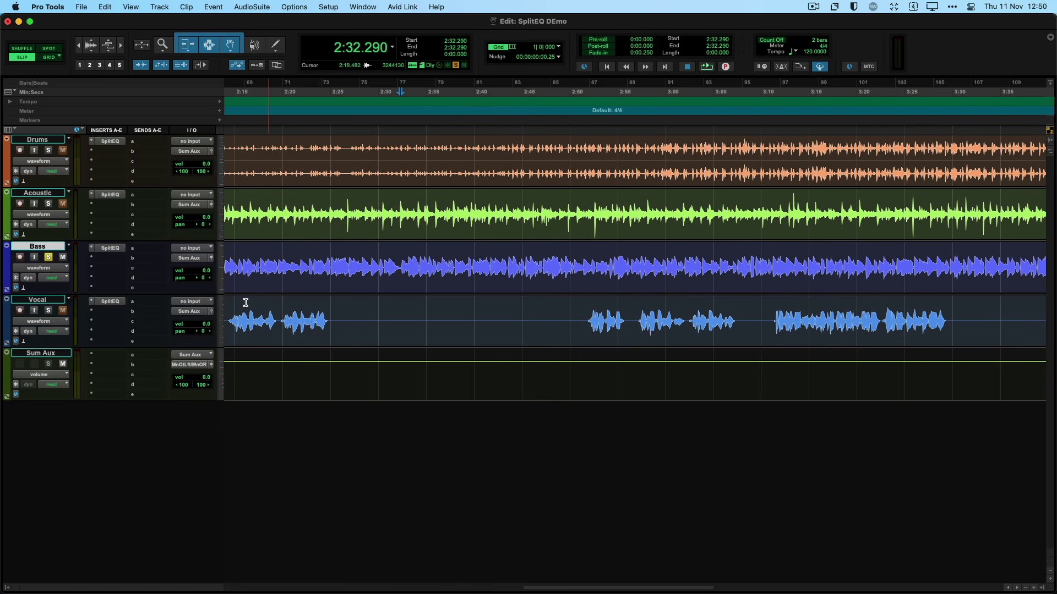
# Open SplitEQ on the Bass track, set its split source to Bass, and play the unequalized bass
pyautogui.click(110, 248)
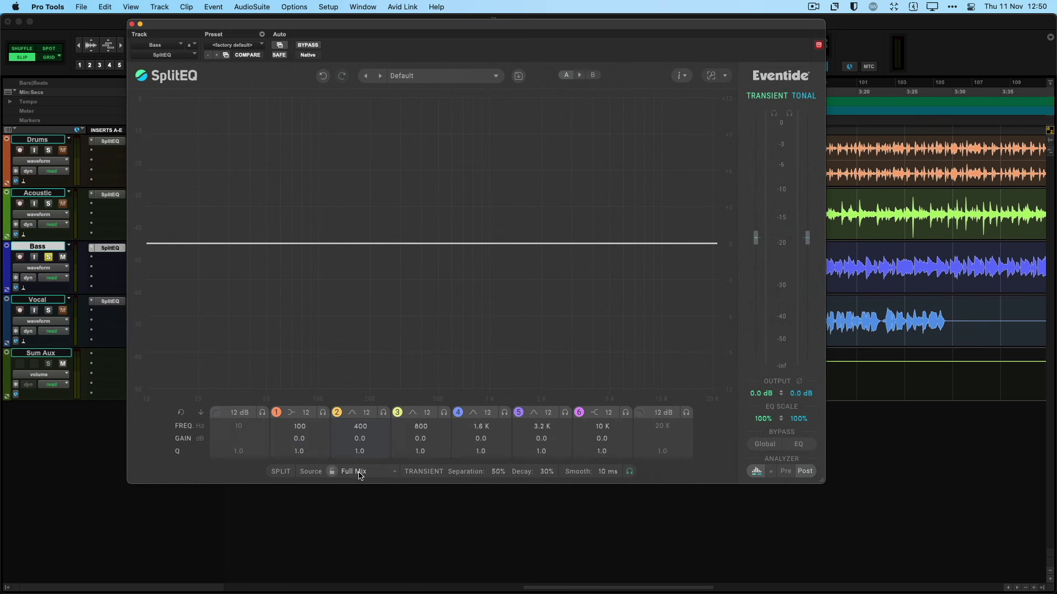
pyautogui.click(357, 473)
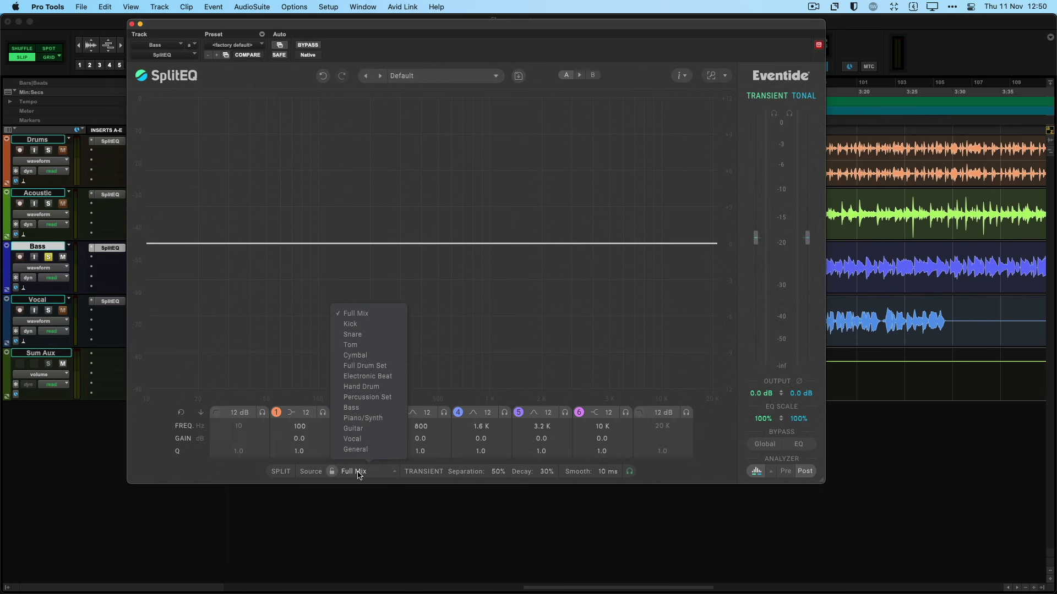
pyautogui.click(352, 408)
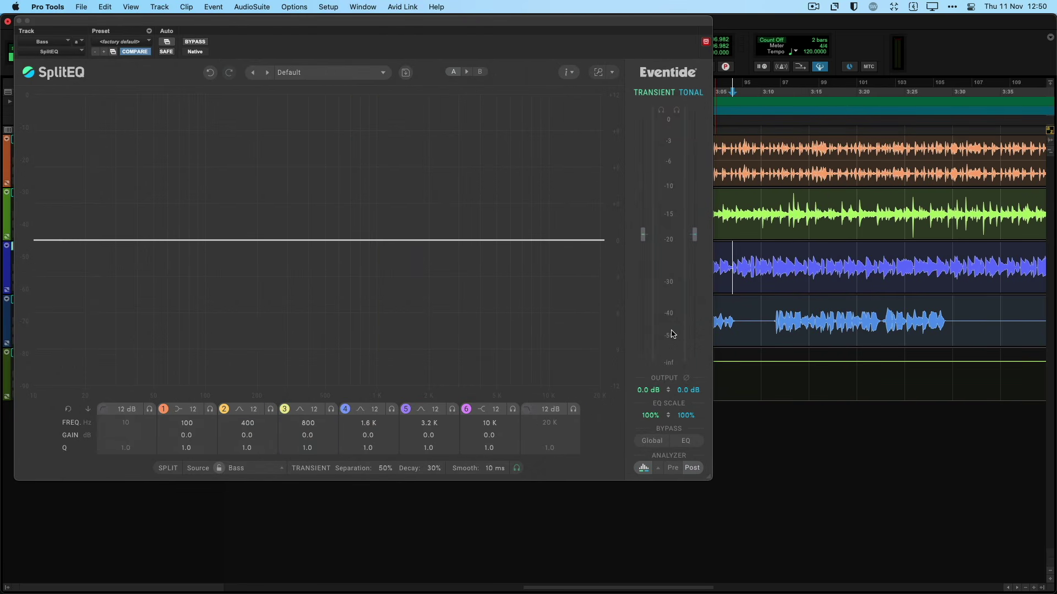
pyautogui.press('space')
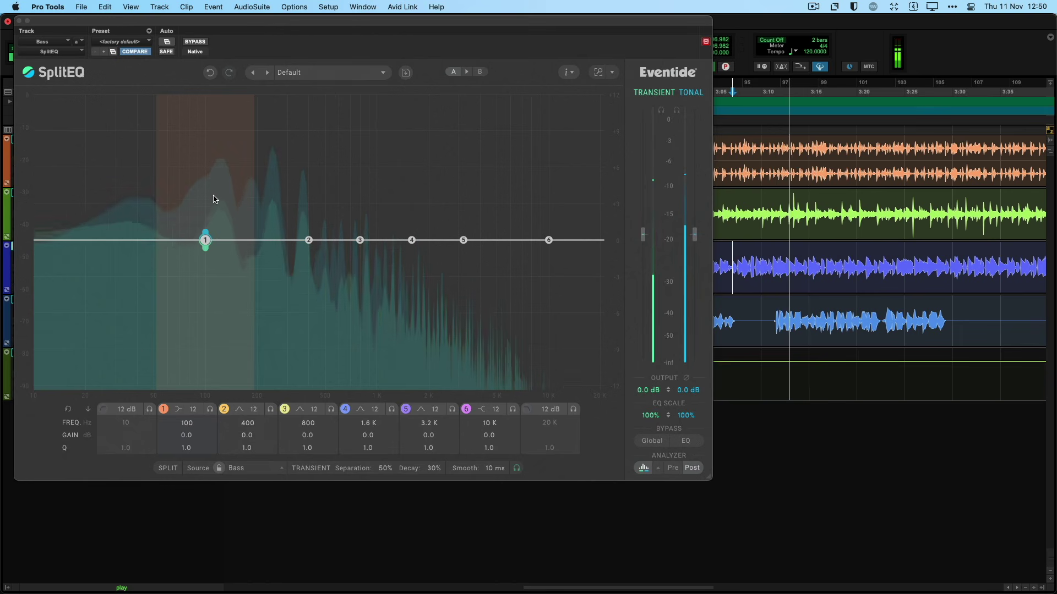
pyautogui.press('space')
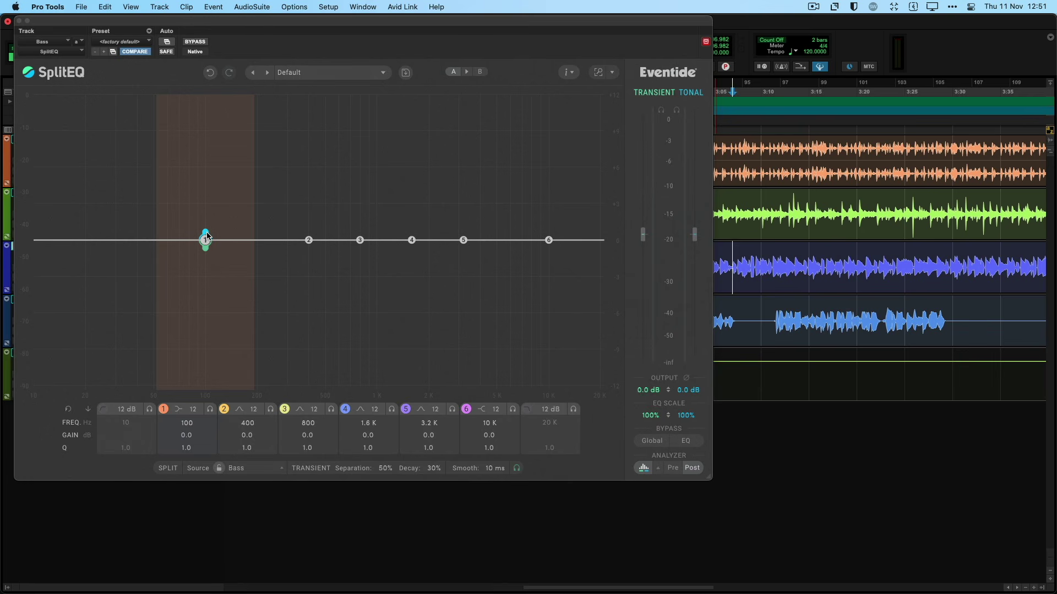
# Boost band 1's tonal gain to about 6.4 dB at 150 Hz and band 5's transient gain to about 3.2 dB at 3.2 kHz
pyautogui.press('space')
pyautogui.moveTo(207, 236); pyautogui.dragTo(235, 161)
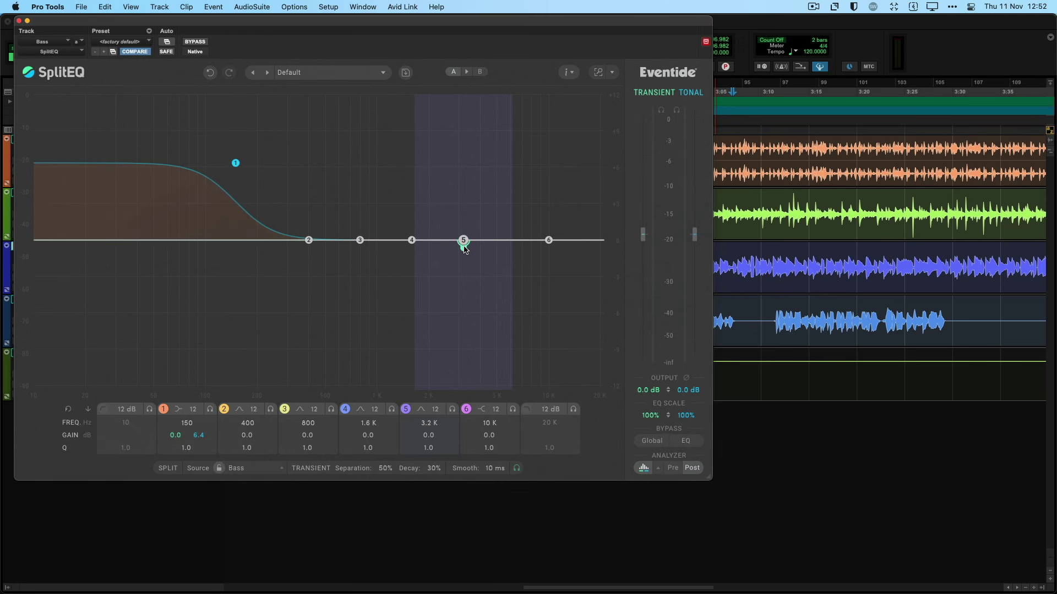
pyautogui.moveTo(464, 246); pyautogui.dragTo(466, 208)
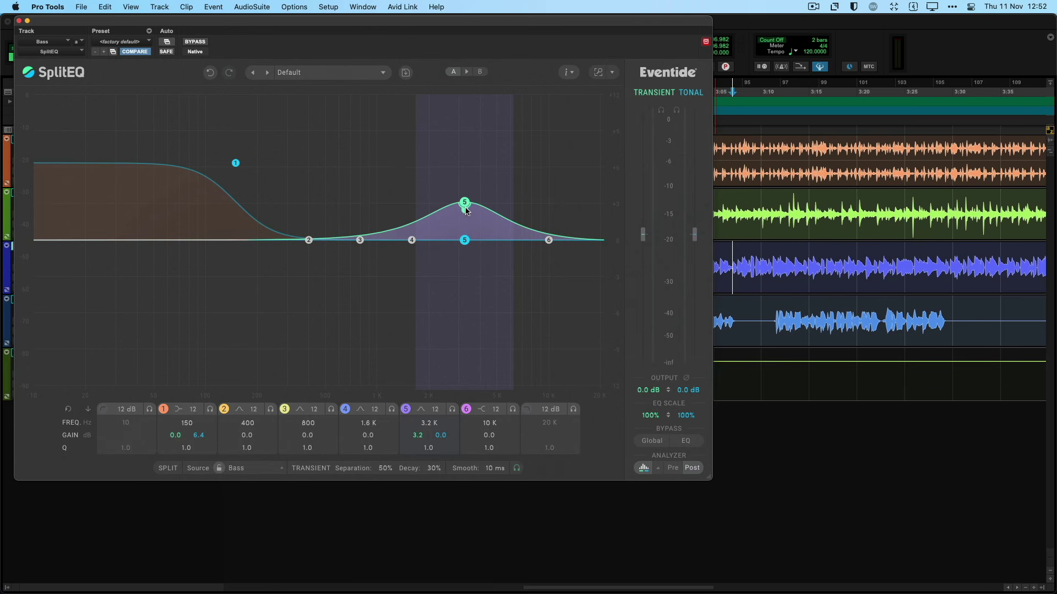
# Solo band 5's transient component and, during playback, raise its gain to about 6.1 dB at 2.5 kHz
pyautogui.moveTo(452, 413)
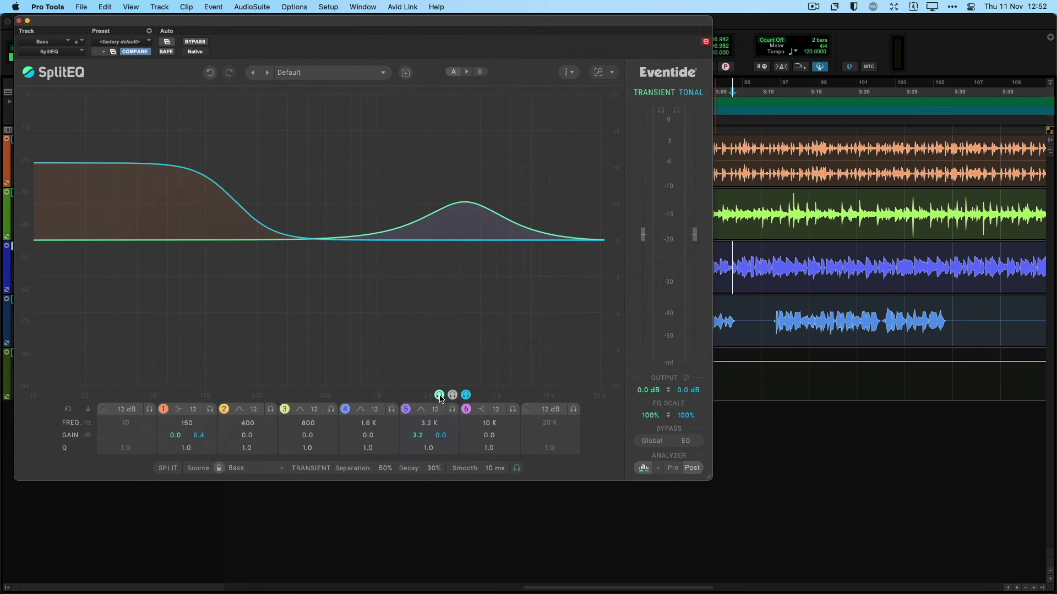
pyautogui.click(439, 395)
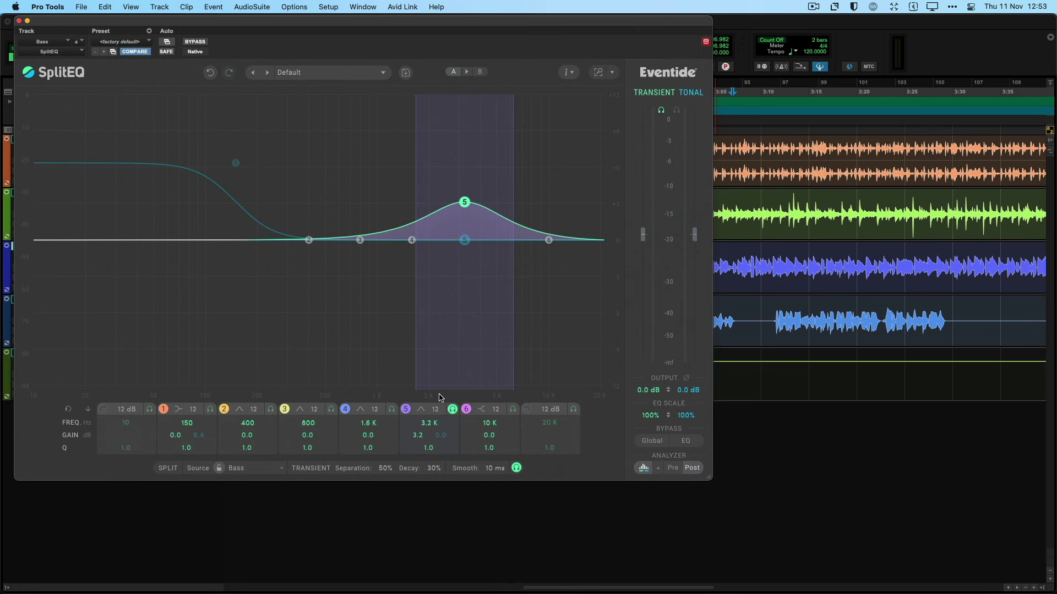
pyautogui.press('space')
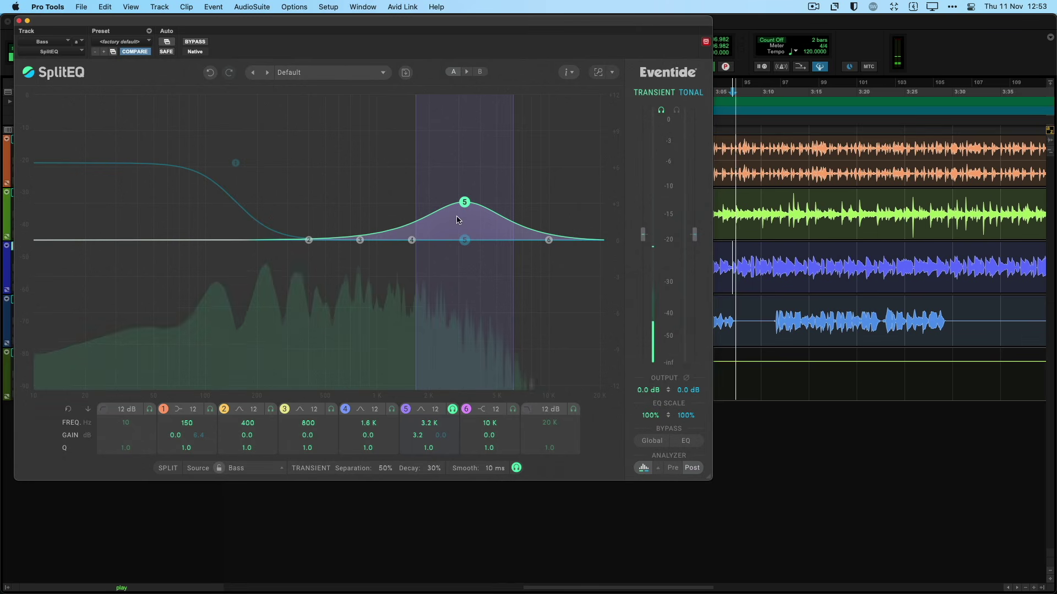
pyautogui.moveTo(464, 202)
pyautogui.mouseDown()
pyautogui.moveTo(523, 167)
pyautogui.moveTo(394, 165)
pyautogui.moveTo(447, 169)
pyautogui.mouseUp()
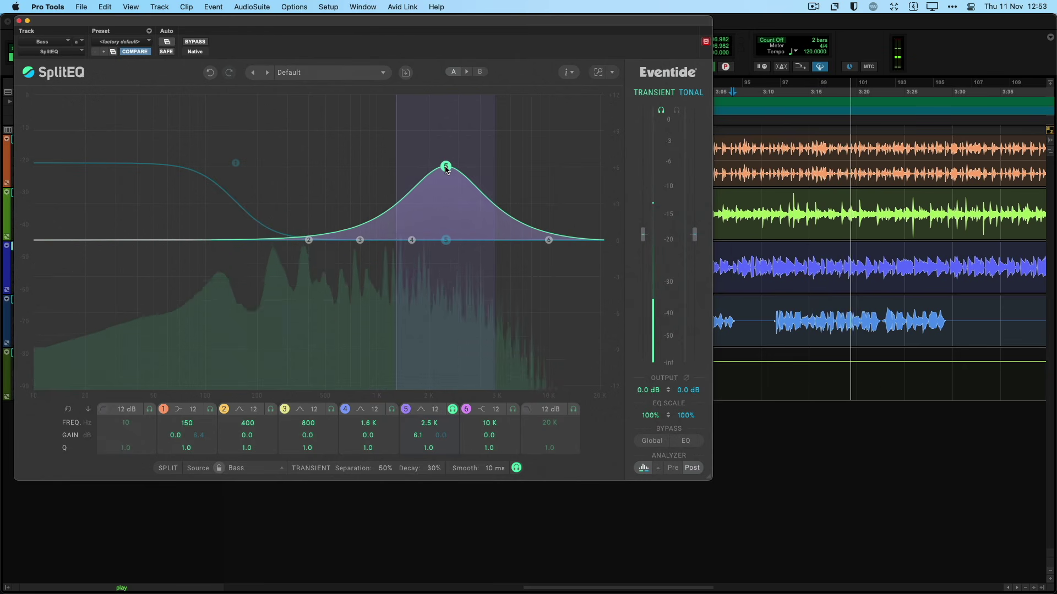
pyautogui.press('space')
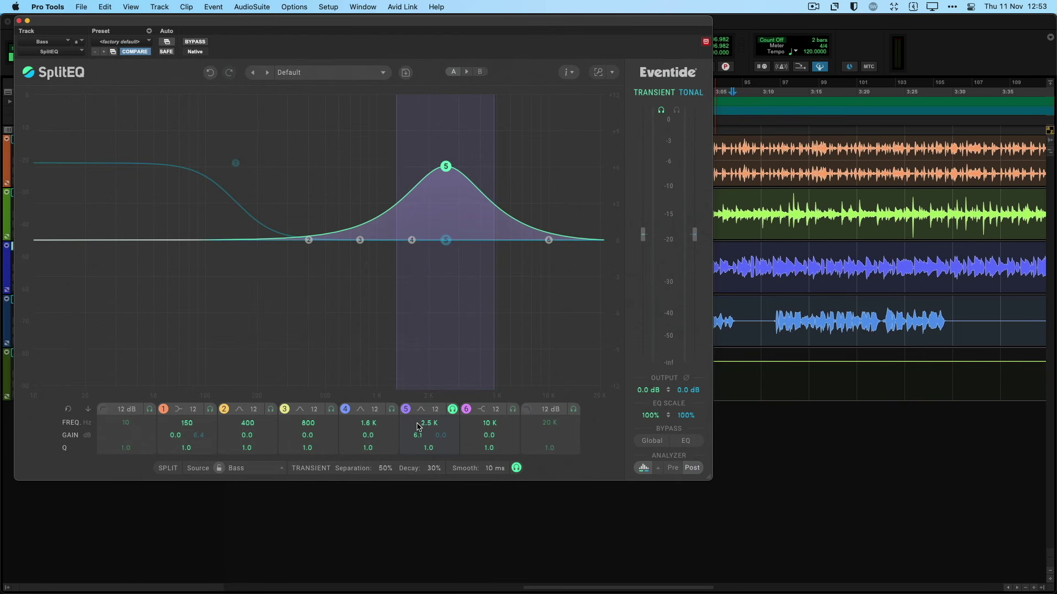
# Turn off the band 5 solo and cut its transient gain to about -4.2 dB at 2.5 kHz while the bass plays
pyautogui.moveTo(453, 412)
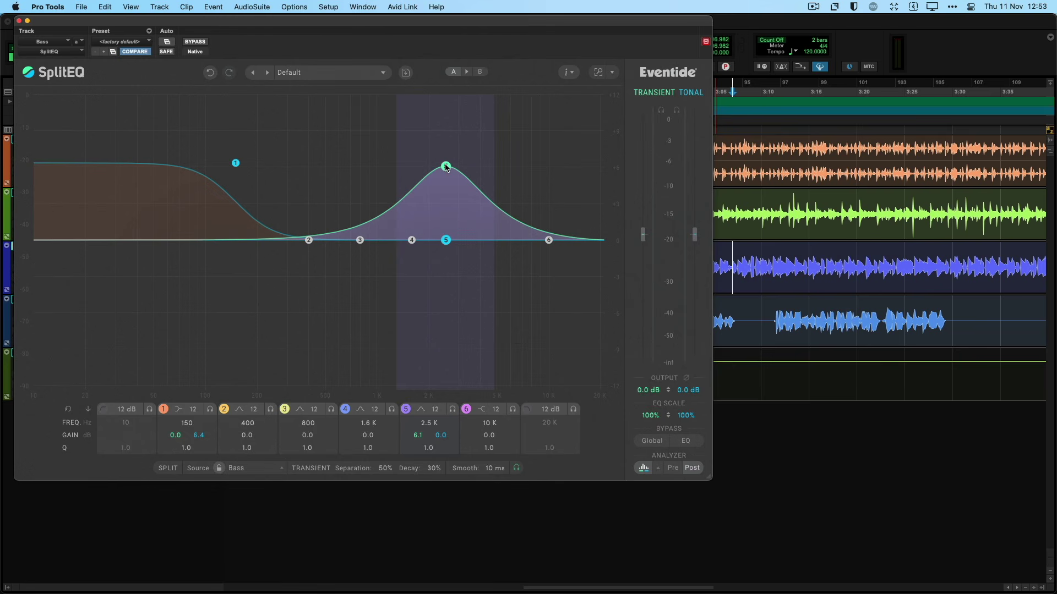
pyautogui.press('space')
pyautogui.moveTo(446, 168); pyautogui.dragTo(445, 291)
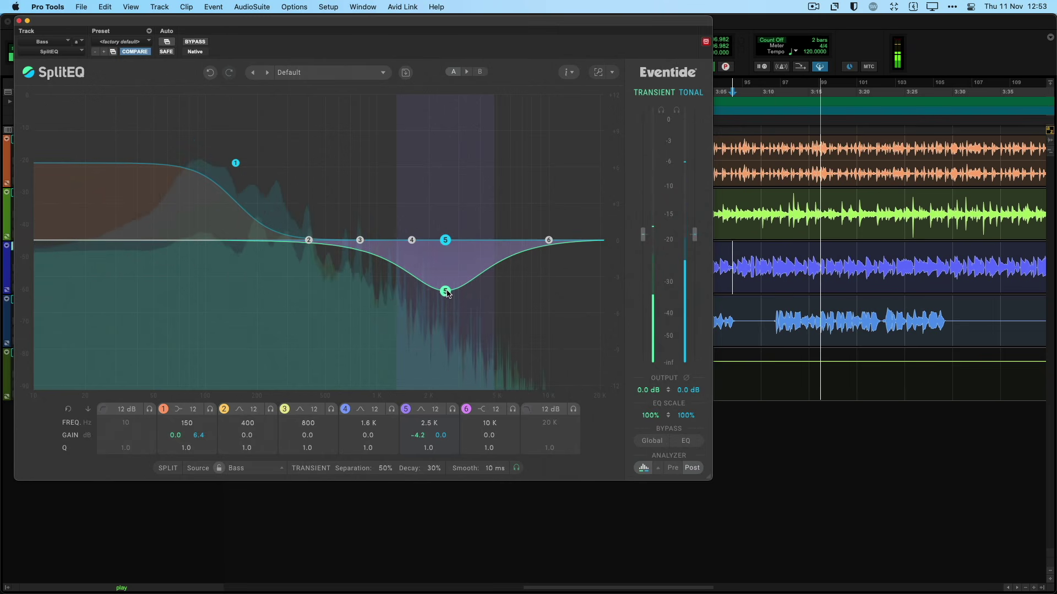
pyautogui.press('space')
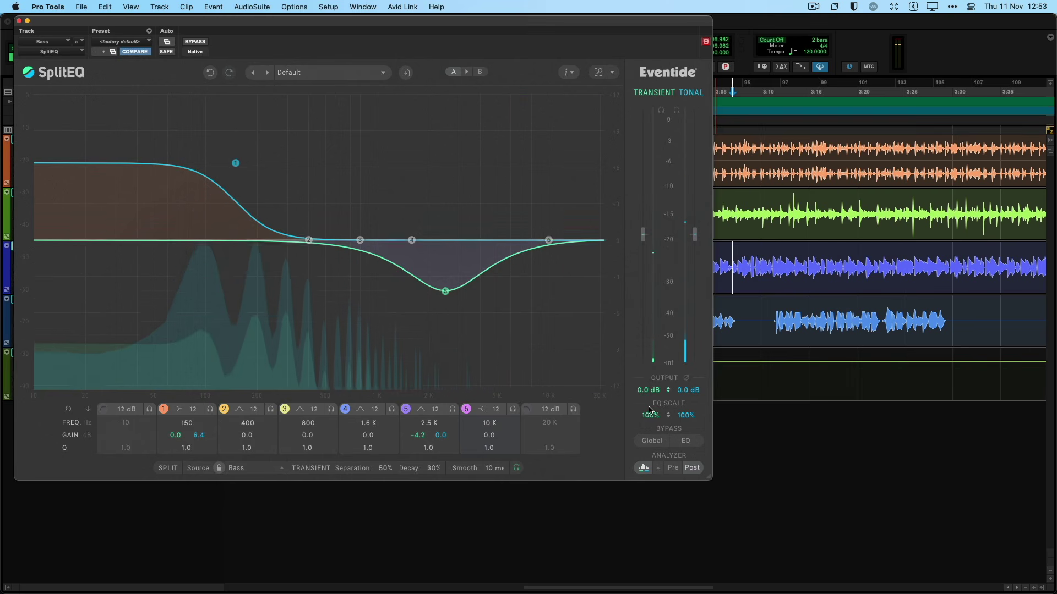
# Play the bass with SplitEQ globally bypassed, and re-enable the plug-in during playback to compare
pyautogui.click(648, 442)
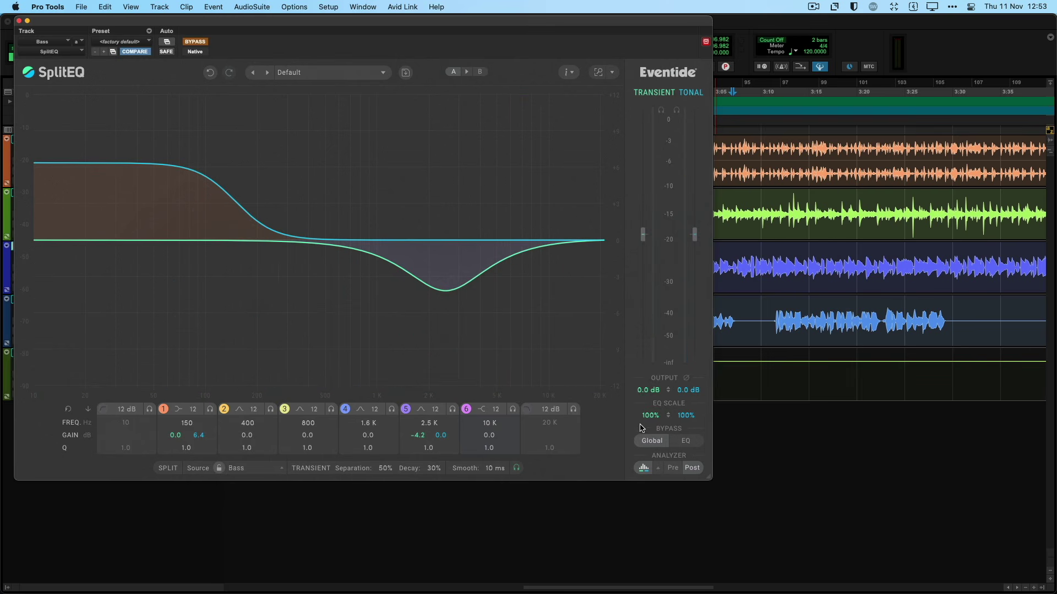
pyautogui.press('space')
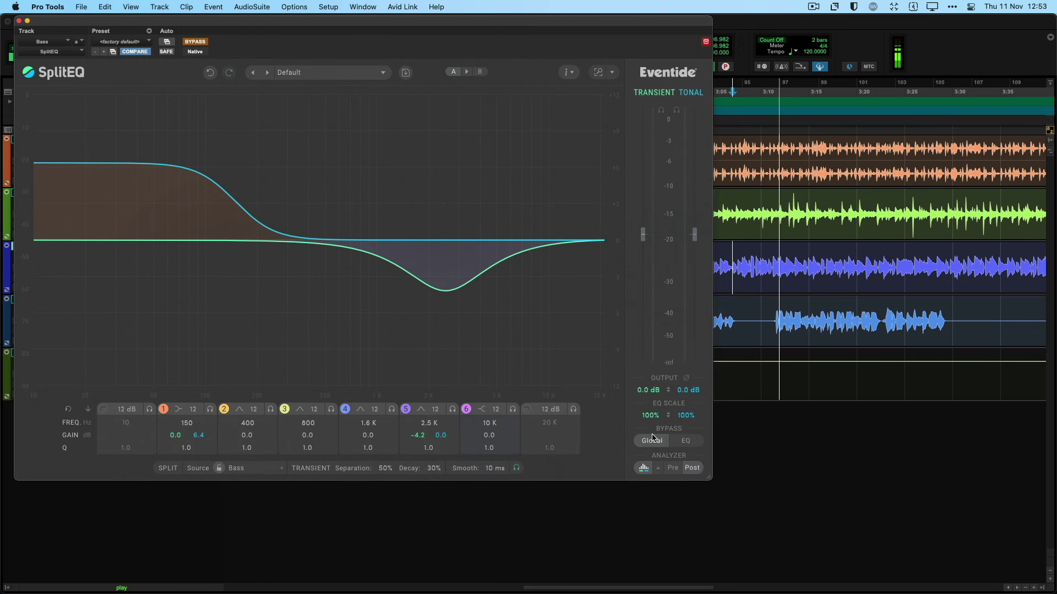
pyautogui.click(651, 440)
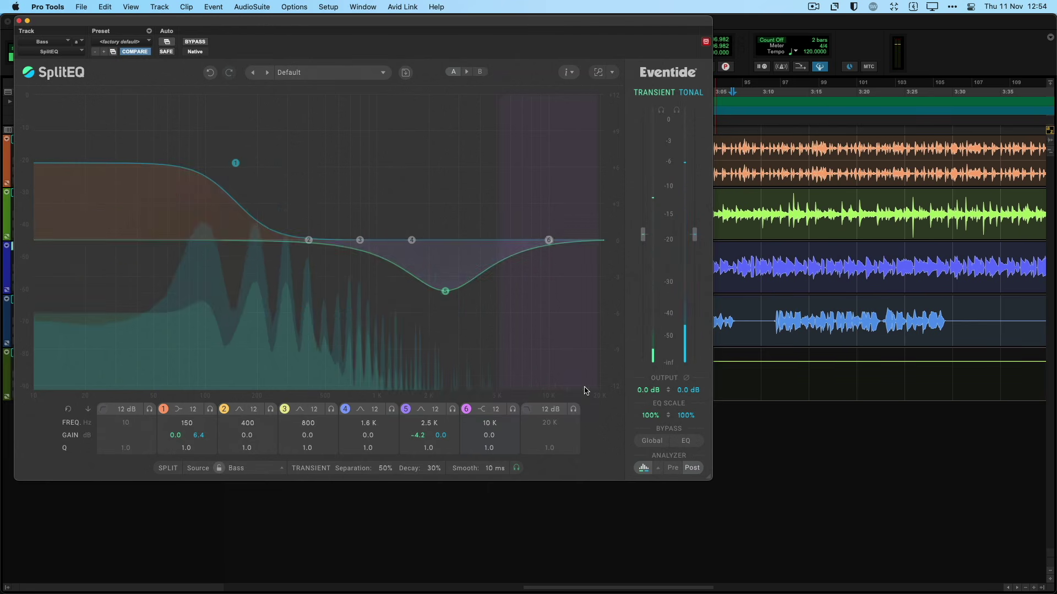
pyautogui.press('space')
# Ease band 1's tonal boost to about 4.6 dB and band 5's transient cut to about -3.0 dB, and compare against global bypass
pyautogui.moveTo(235, 162); pyautogui.dragTo(234, 182)
pyautogui.moveTo(446, 292); pyautogui.dragTo(446, 278)
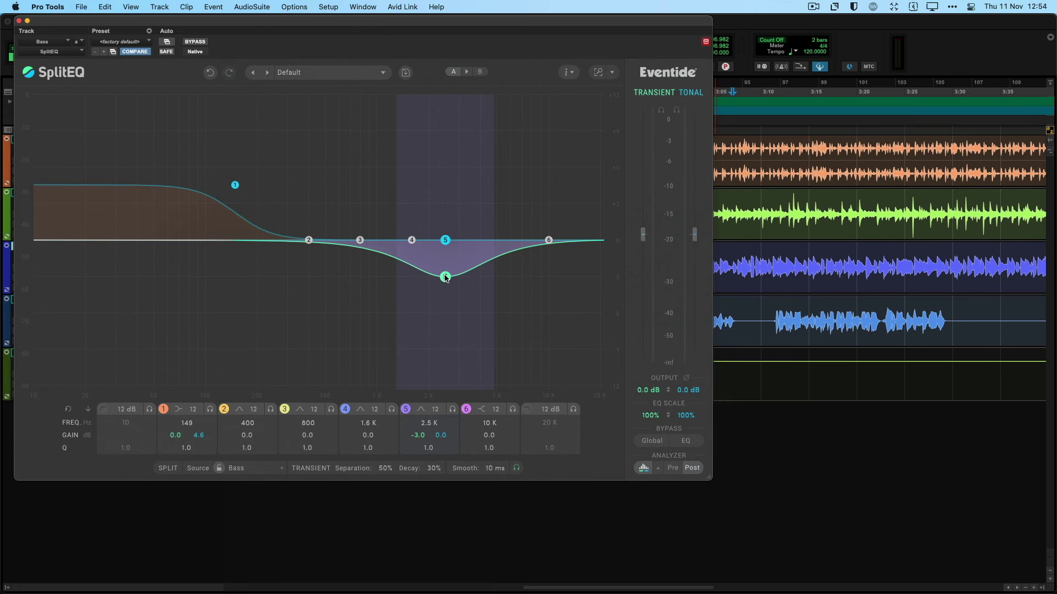
pyautogui.click(652, 441)
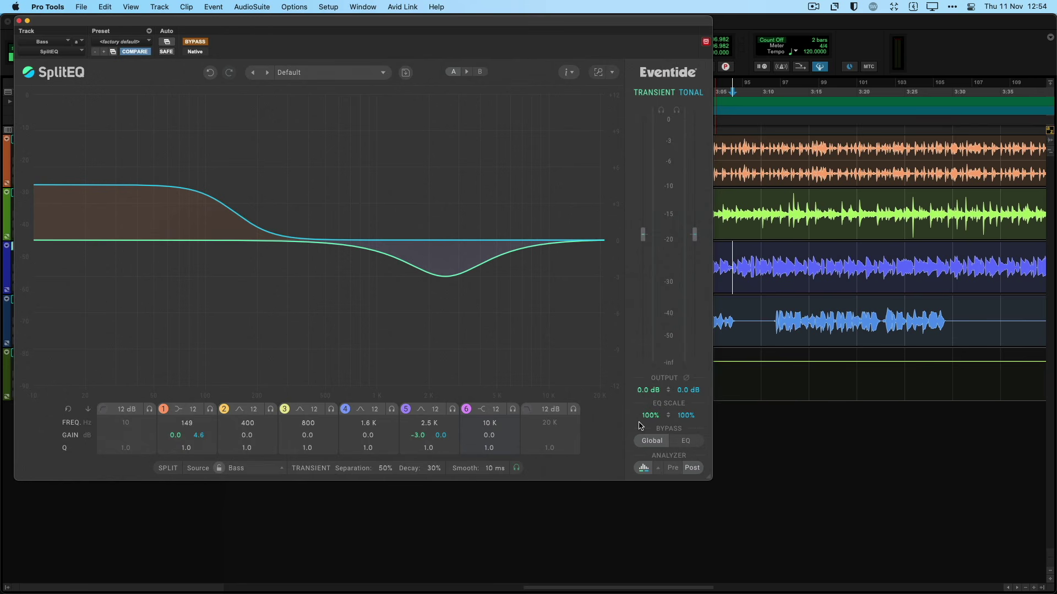
pyautogui.press('space')
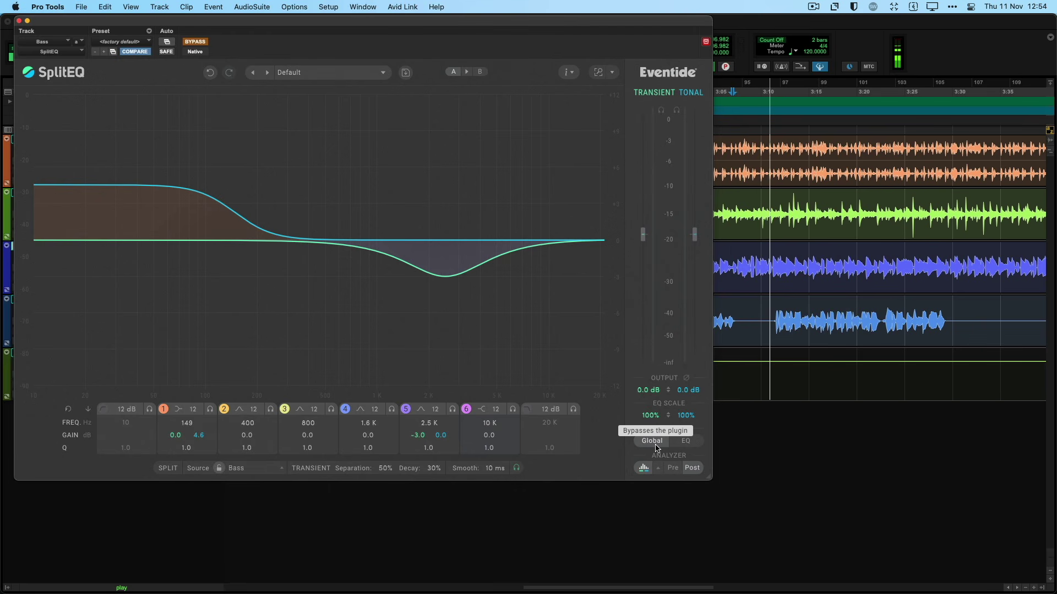
pyautogui.click(653, 442)
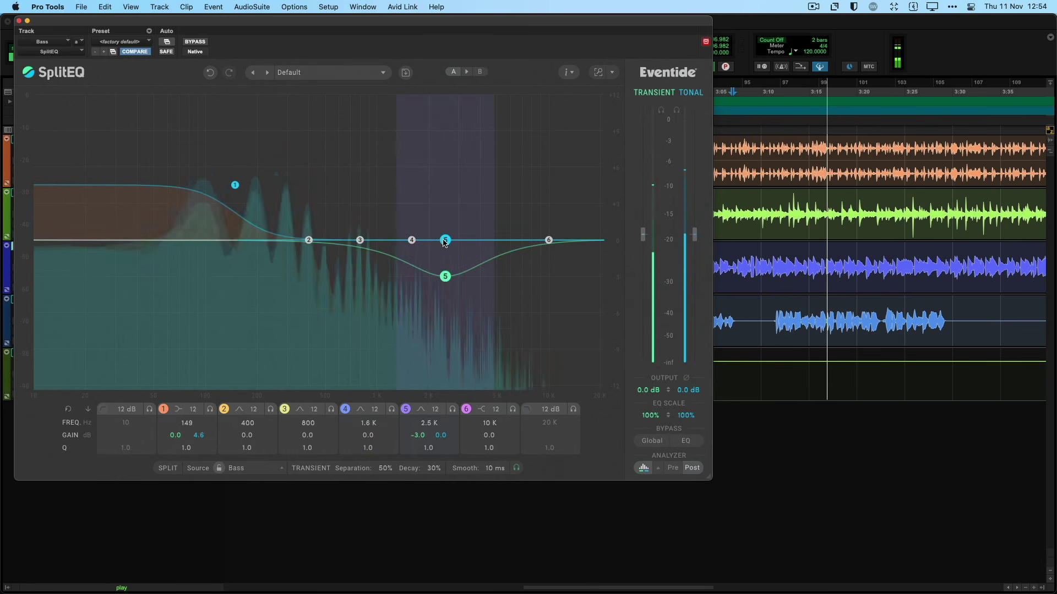
# Set band 1 to about 110 Hz with a tonal gain of about 4.1 dB, and audition its tonal component soloed
pyautogui.moveTo(235, 188); pyautogui.dragTo(215, 198)
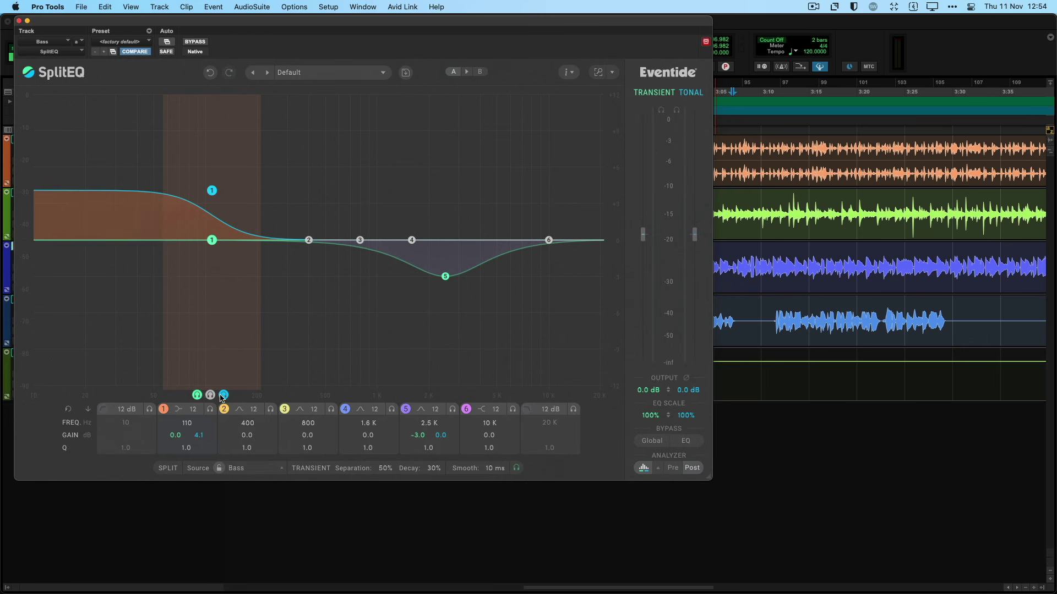
pyautogui.press('space')
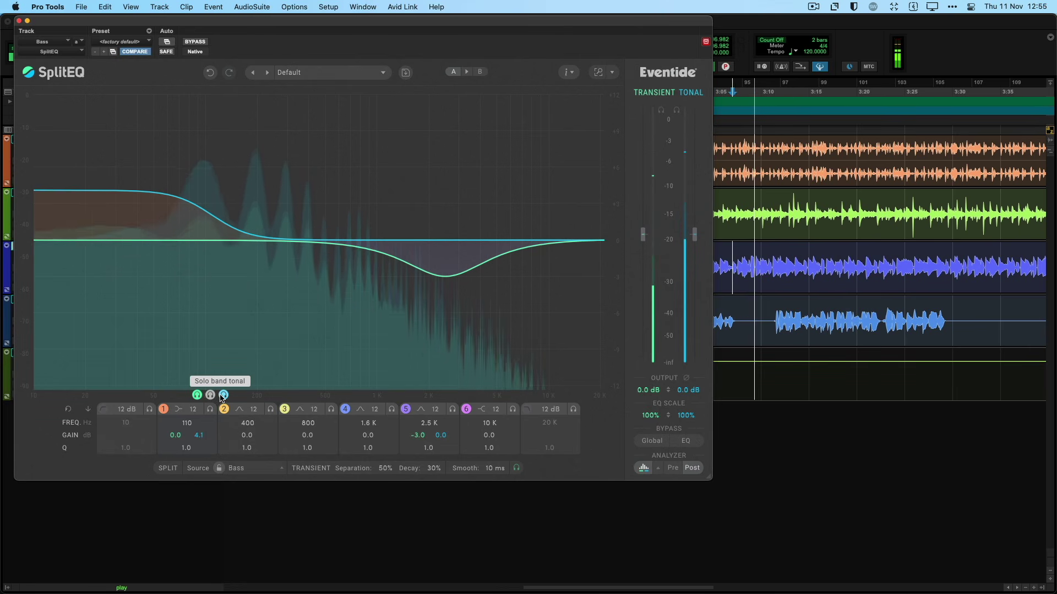
pyautogui.click(224, 395)
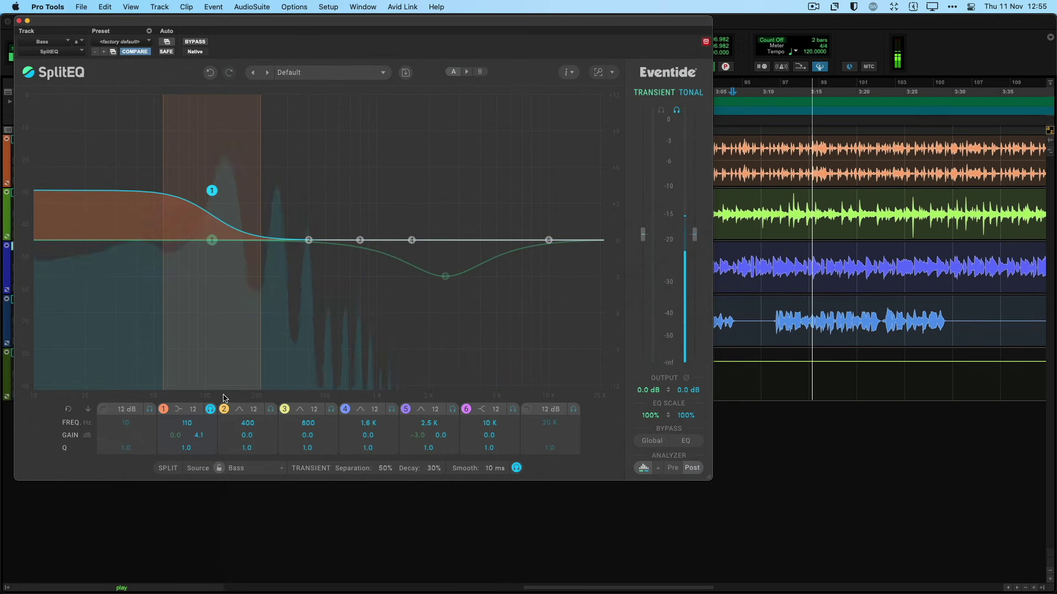
pyautogui.press('space')
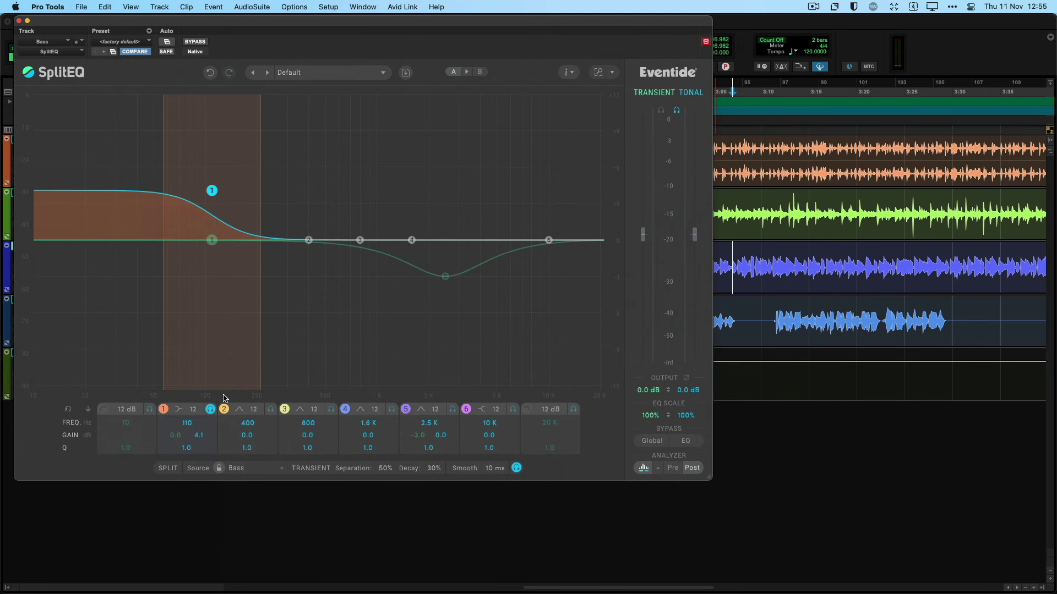
# Solo band 1's transient component and raise its gain to about 3.5 dB while the bass plays
pyautogui.moveTo(210, 413)
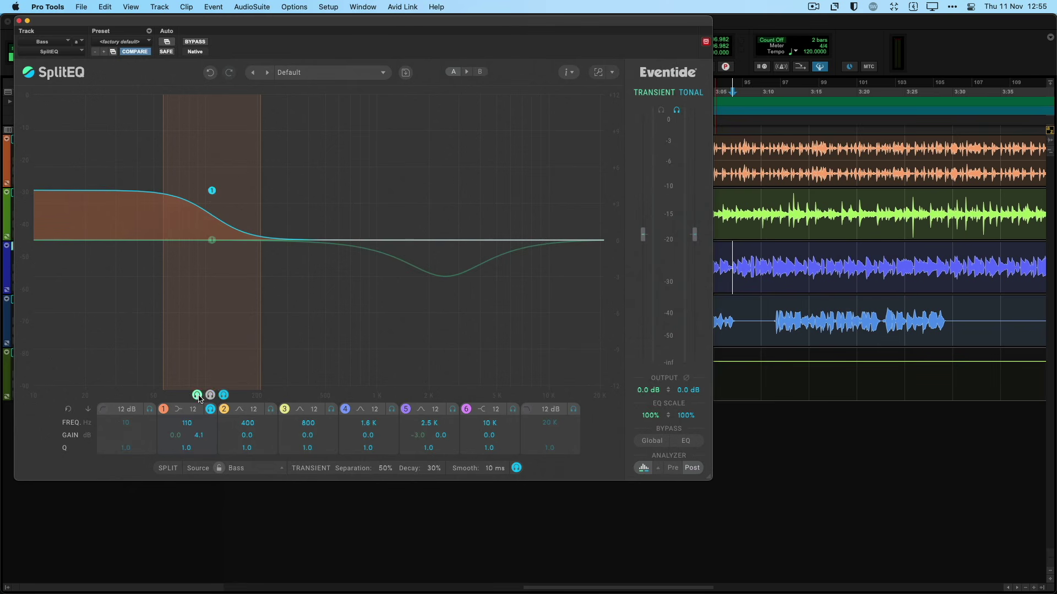
pyautogui.click(197, 395)
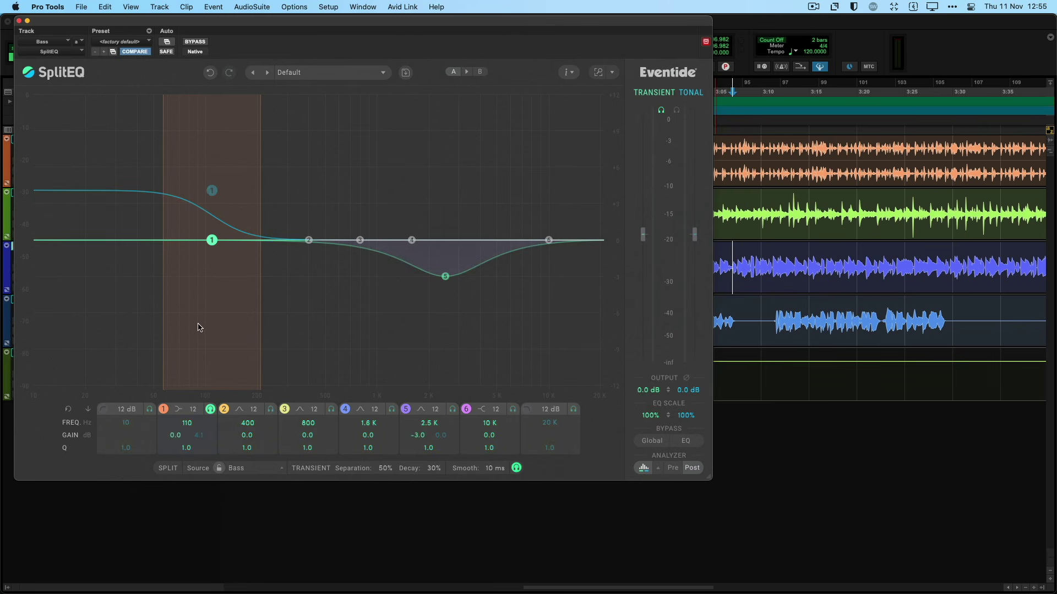
pyautogui.press('space')
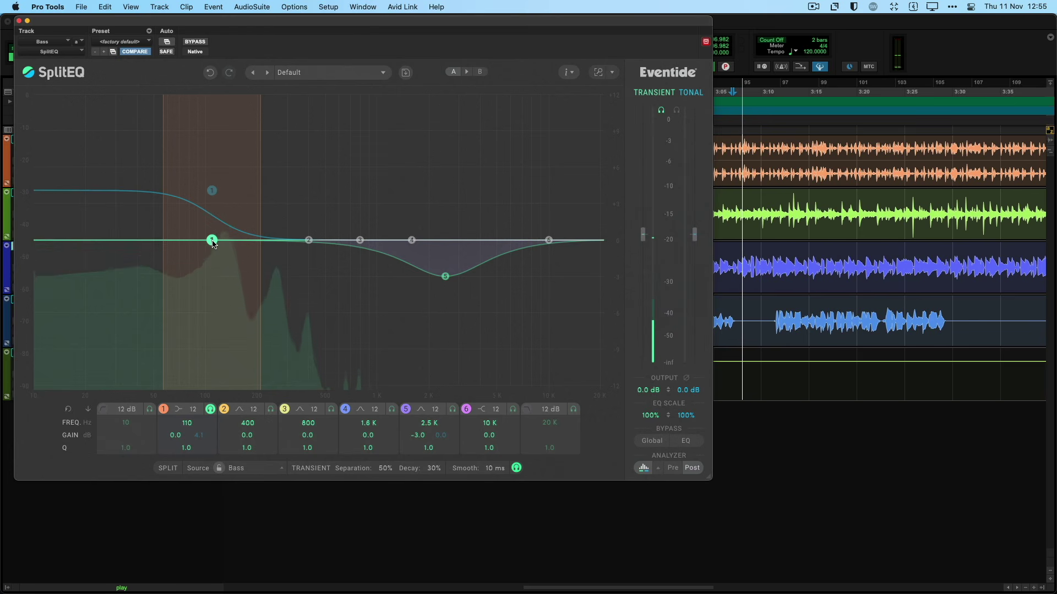
pyautogui.moveTo(213, 243); pyautogui.dragTo(214, 204)
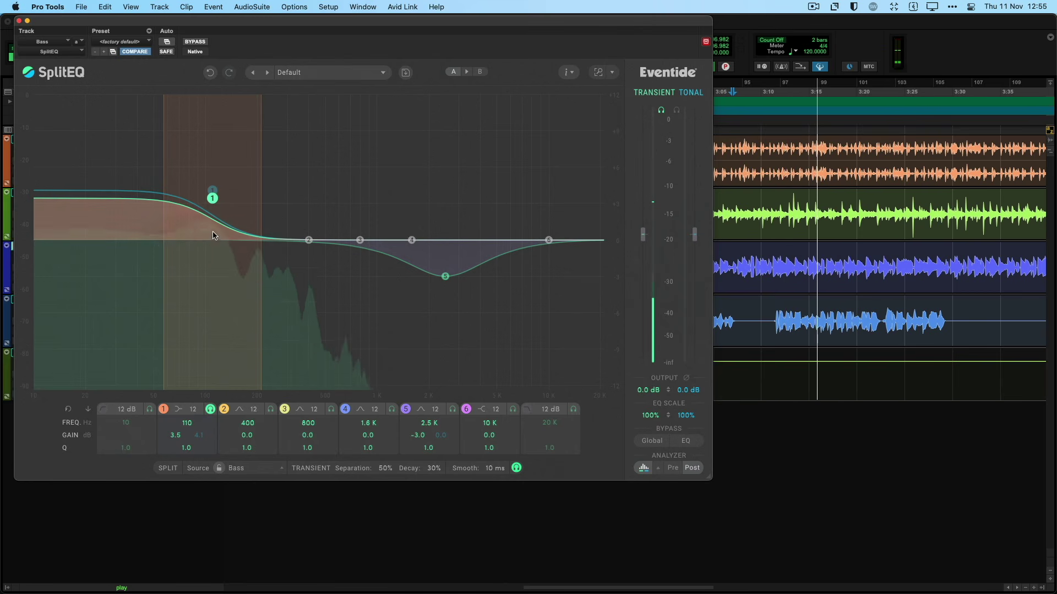
pyautogui.press('space')
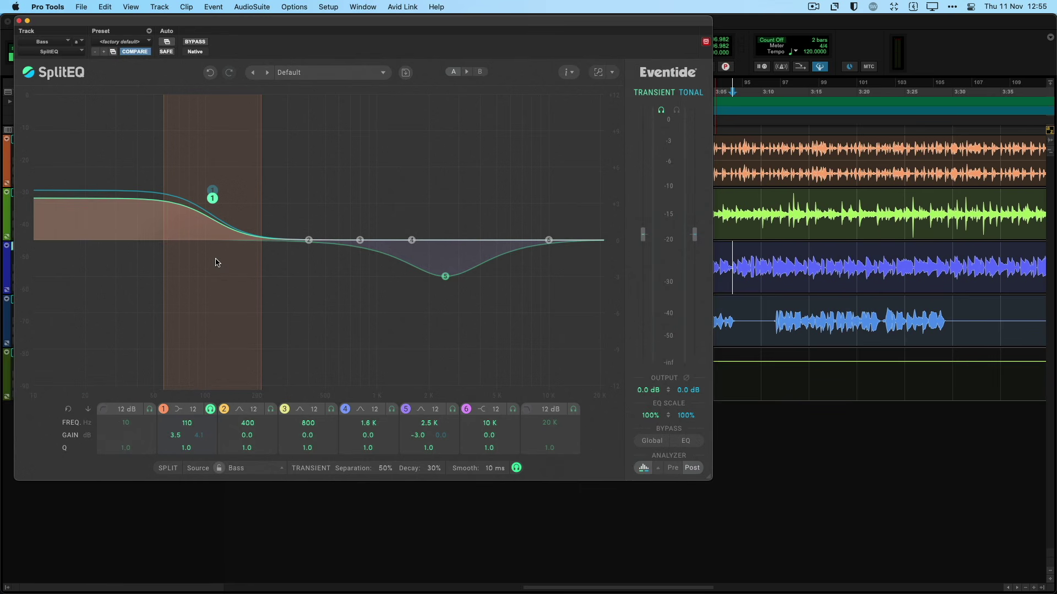
# Turn off the band 1 solo and play the bass with transient and tonal components together
pyautogui.click(210, 410)
pyautogui.click(211, 410)
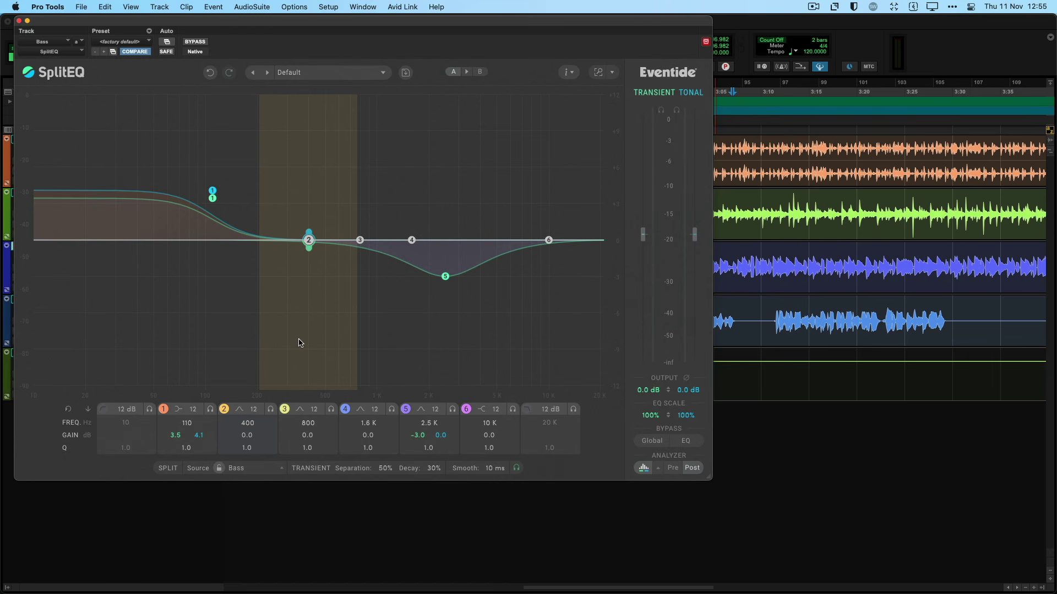
pyautogui.press('space')
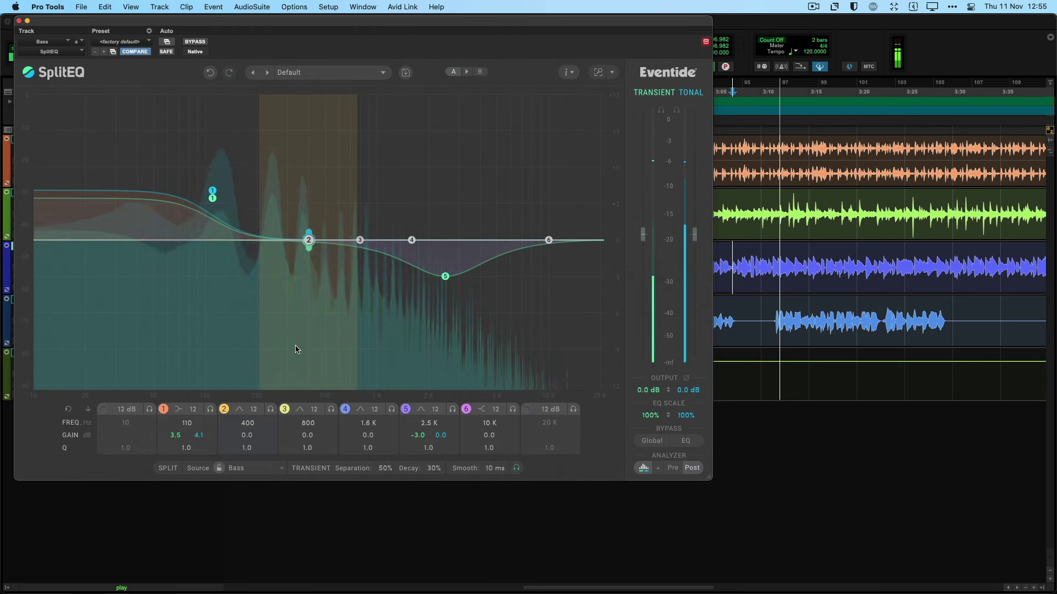
pyautogui.press('space')
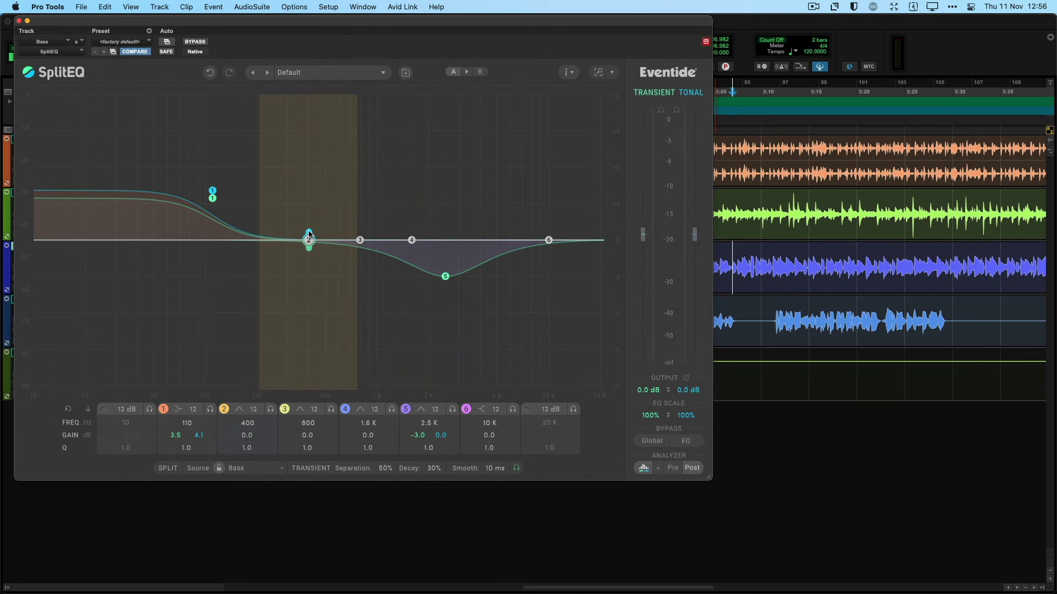
# Boost band 2's tonal gain, solo that component, and move it during playback to about 4.1 dB at 197 Hz
pyautogui.moveTo(308, 234); pyautogui.dragTo(305, 208)
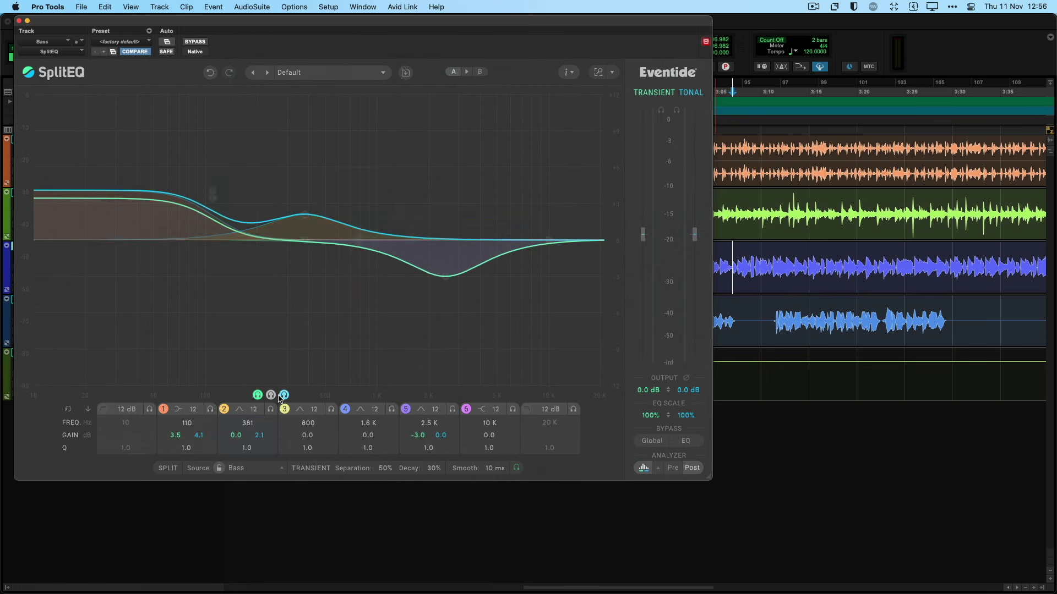
pyautogui.click(285, 396)
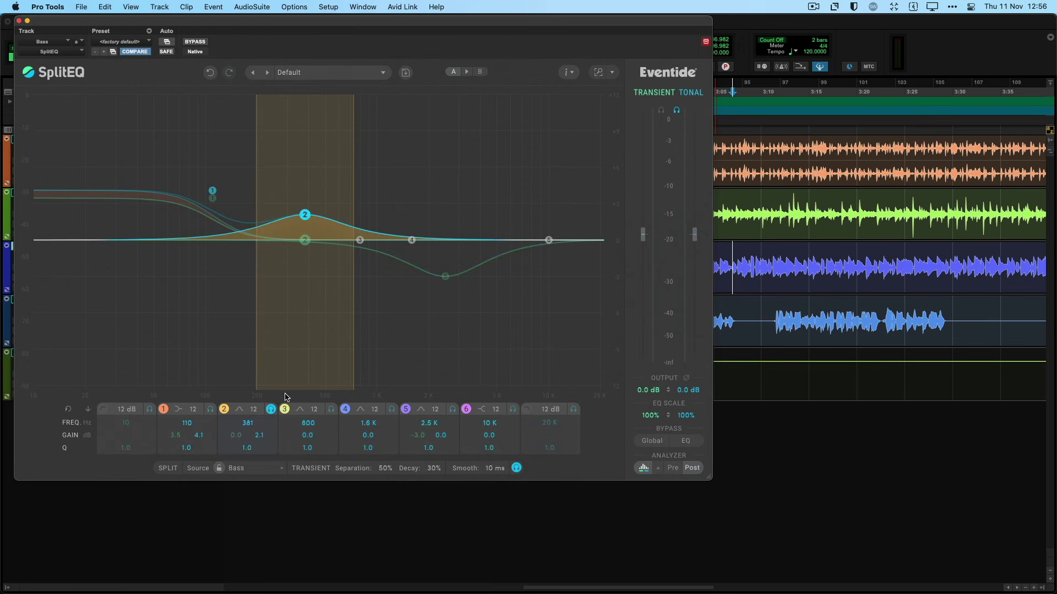
pyautogui.press('space')
pyautogui.moveTo(304, 215); pyautogui.dragTo(255, 192)
pyautogui.press('space')
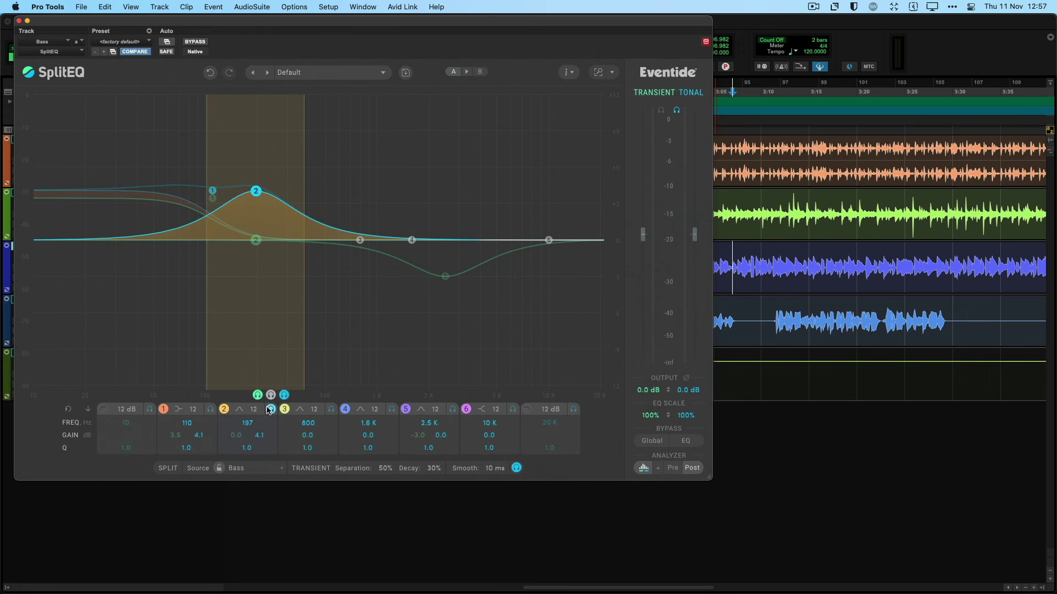
# Reset band 2's tonal boost without the solo, and cut its tonal gain to about -1.7 dB at 197 Hz during playback
pyautogui.doubleClick(256, 191)
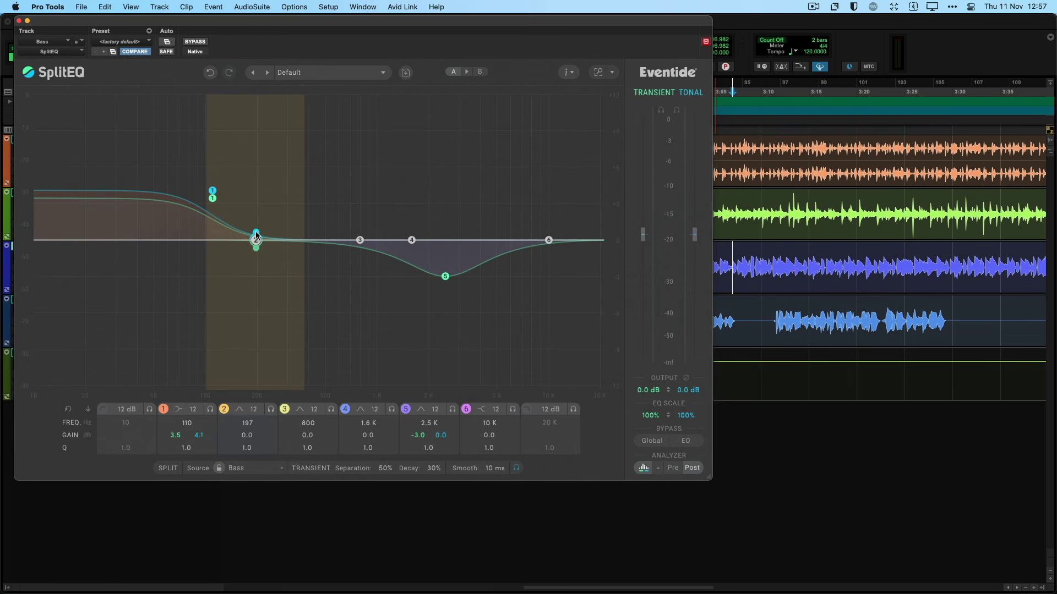
pyautogui.press('space')
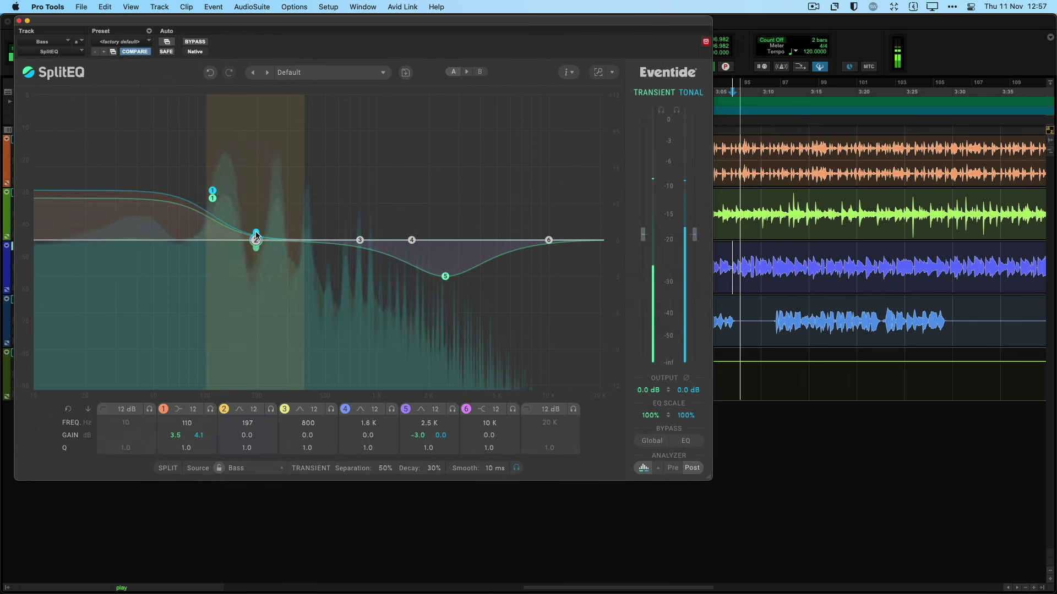
pyautogui.moveTo(256, 236); pyautogui.dragTo(257, 256)
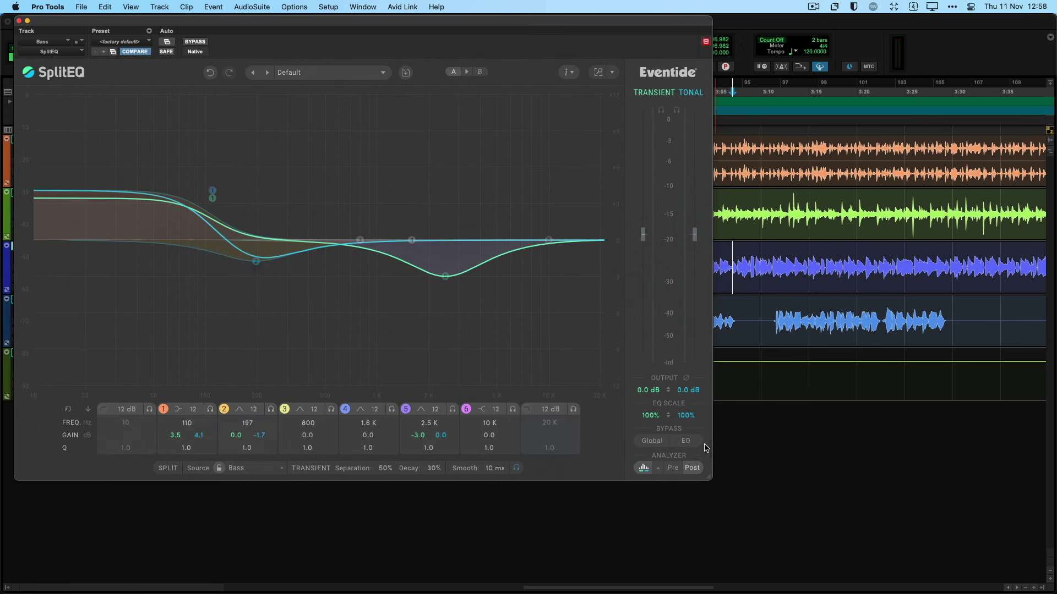
# Play the bass while toggling the global bypass to compare the original sound with the three-band EQ
pyautogui.click(652, 444)
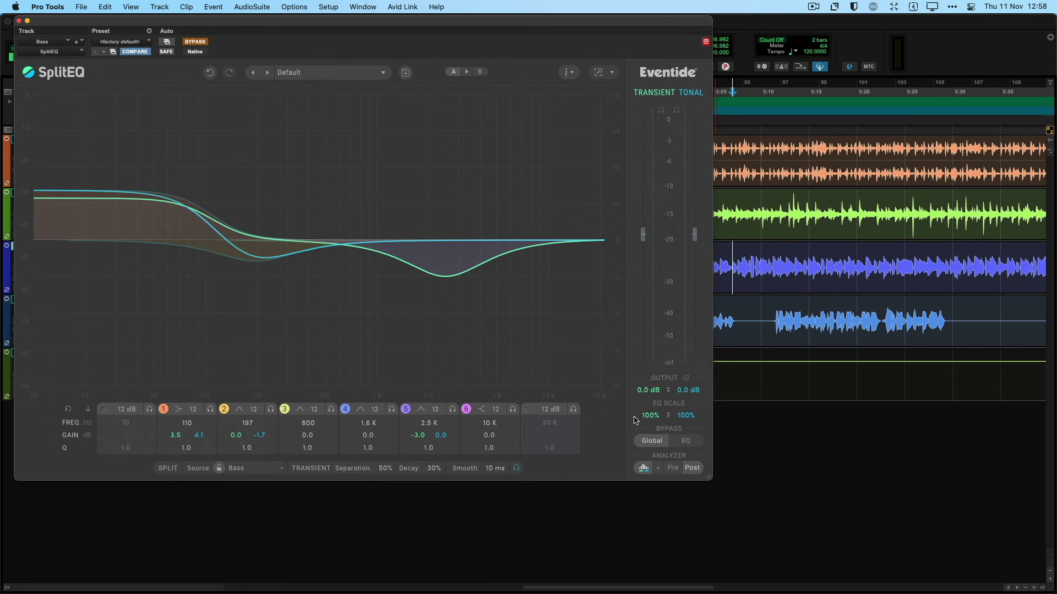
pyautogui.press('space')
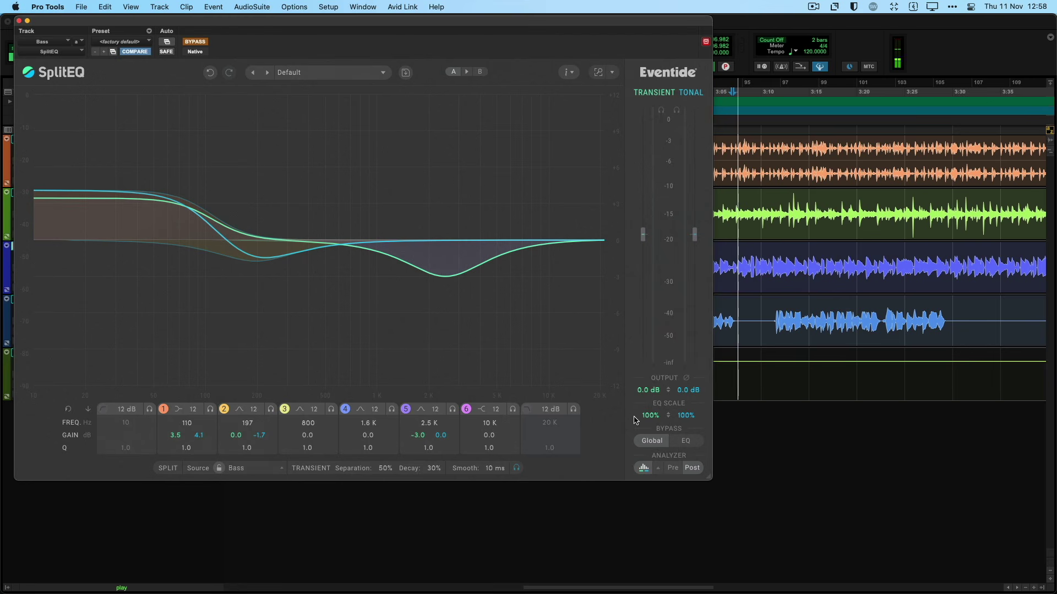
pyautogui.click(652, 442)
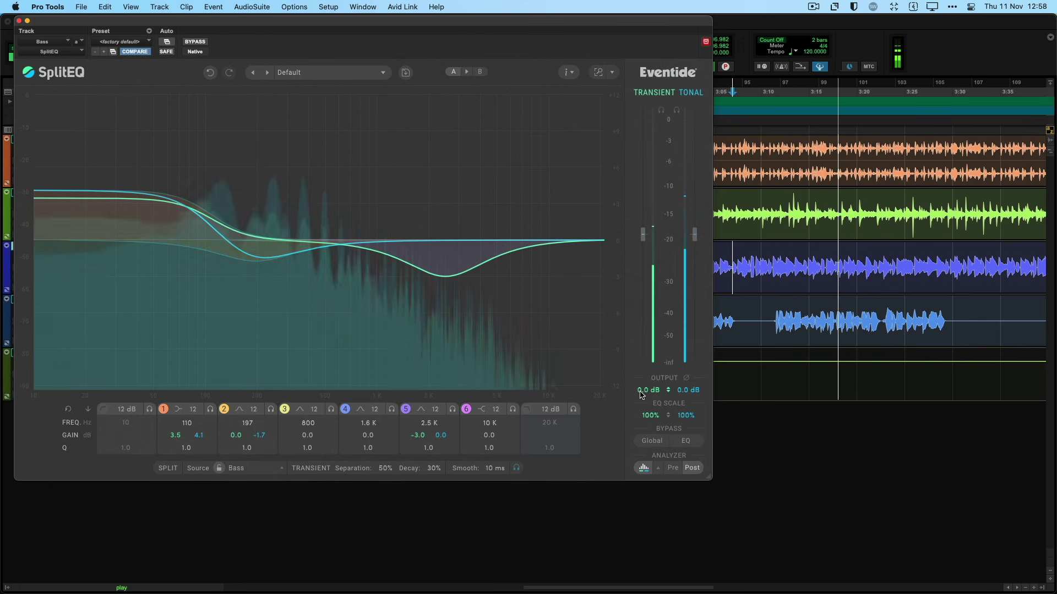
pyautogui.click(647, 432)
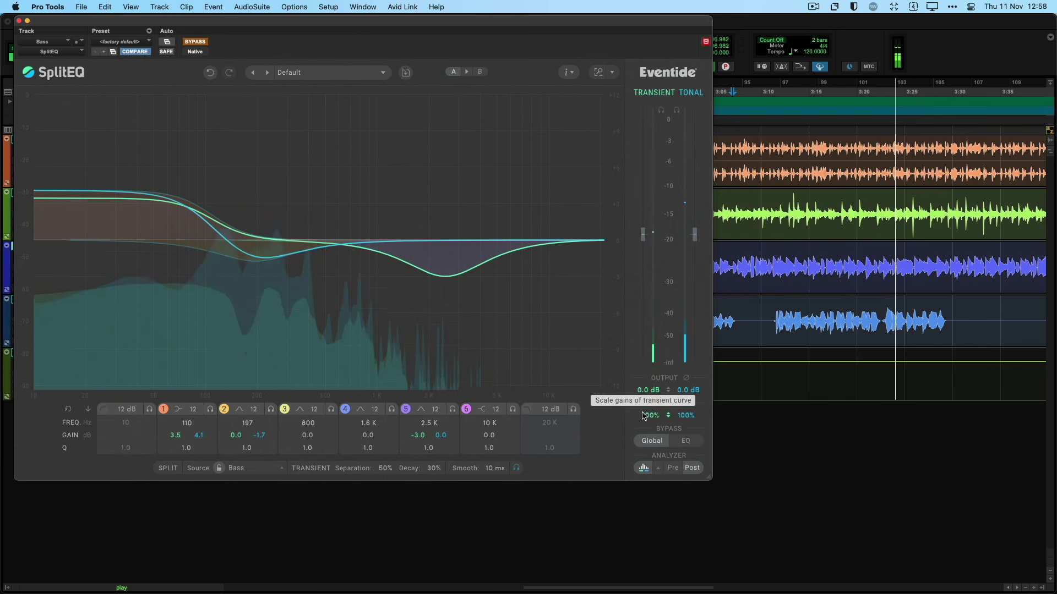
pyautogui.press('space')
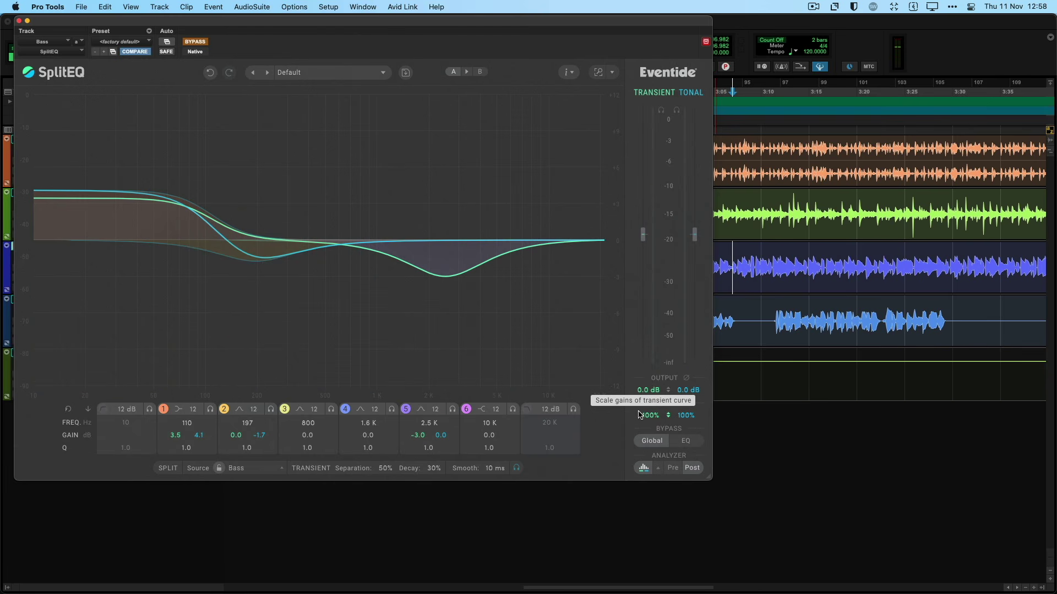
# Set band 1 to about 107 Hz with 5.1 dB tonal and 2.6 dB transient gain, and compare playback bypassed and active
pyautogui.moveTo(211, 233)
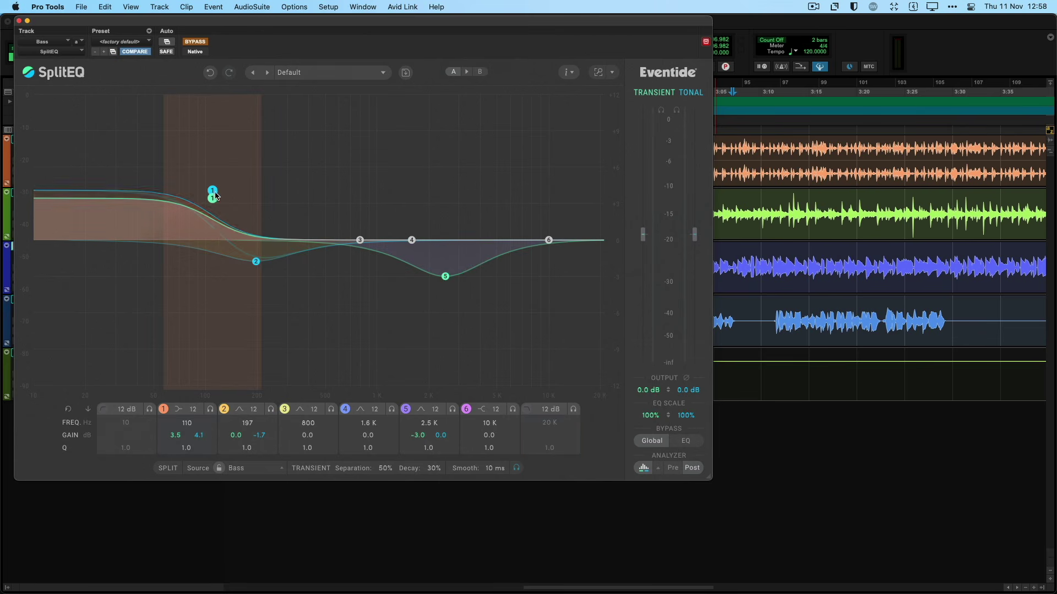
pyautogui.moveTo(213, 196)
pyautogui.mouseDown()
pyautogui.moveTo(213, 212)
pyautogui.moveTo(210, 179)
pyautogui.mouseUp()
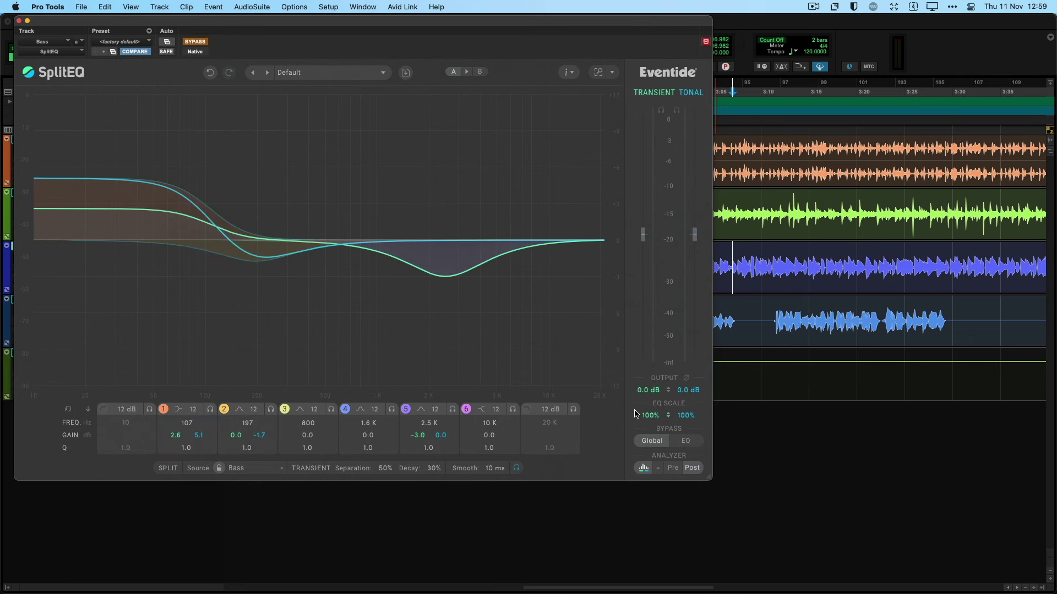
pyautogui.press('space')
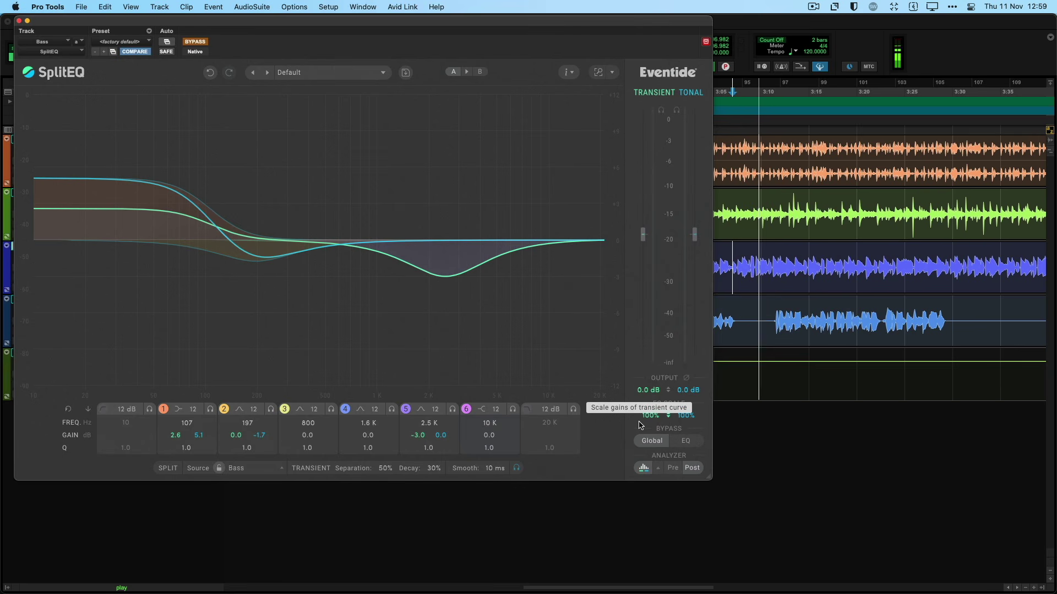
pyautogui.click(651, 441)
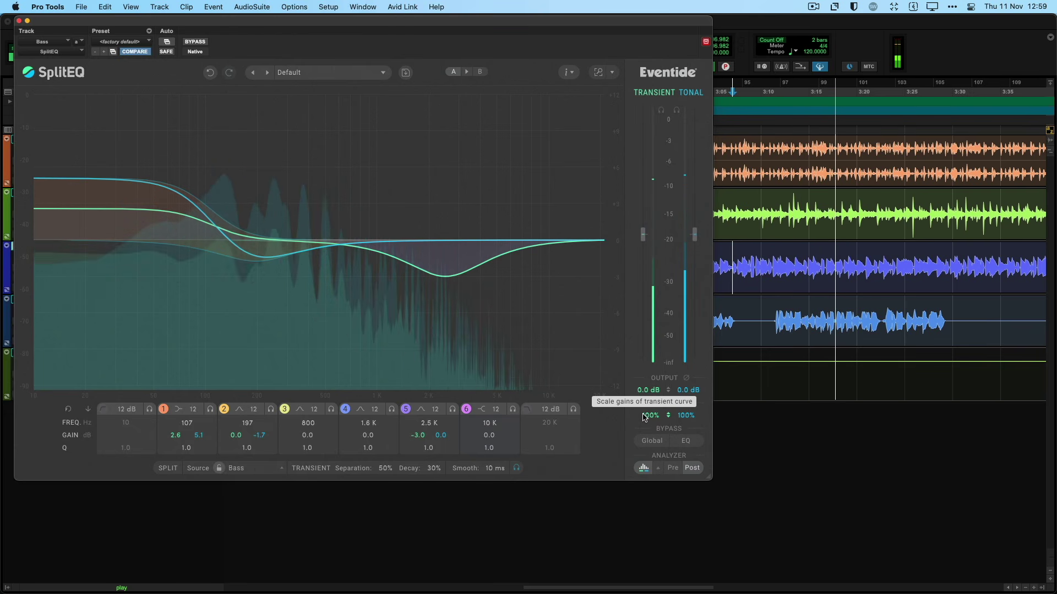
pyautogui.press('space')
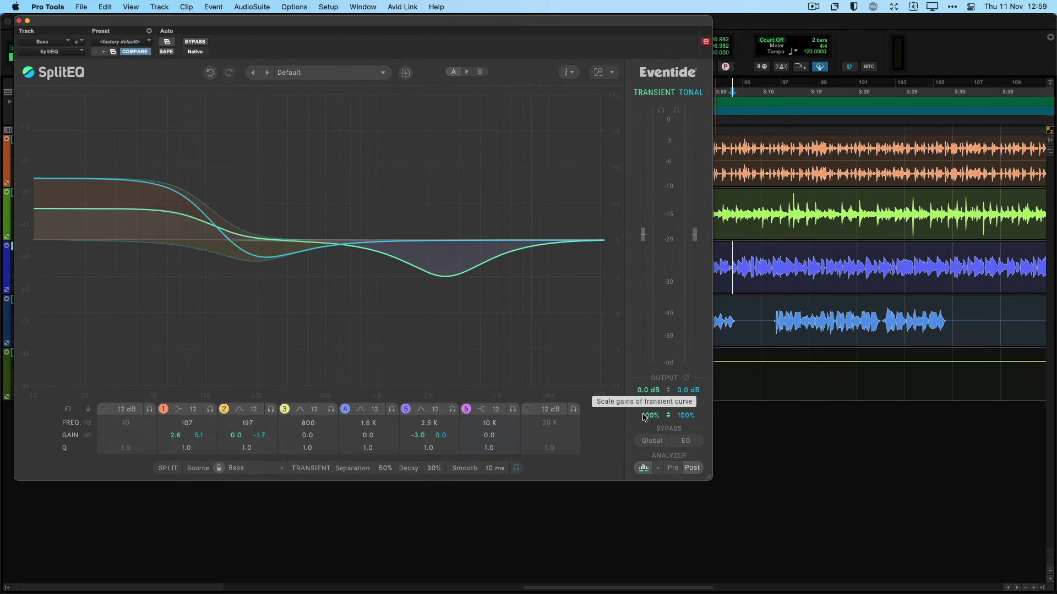
# Close the bass track's SplitEQ window and play the mix from about 3:05 on the acoustic track
pyautogui.moveTo(316, 328)
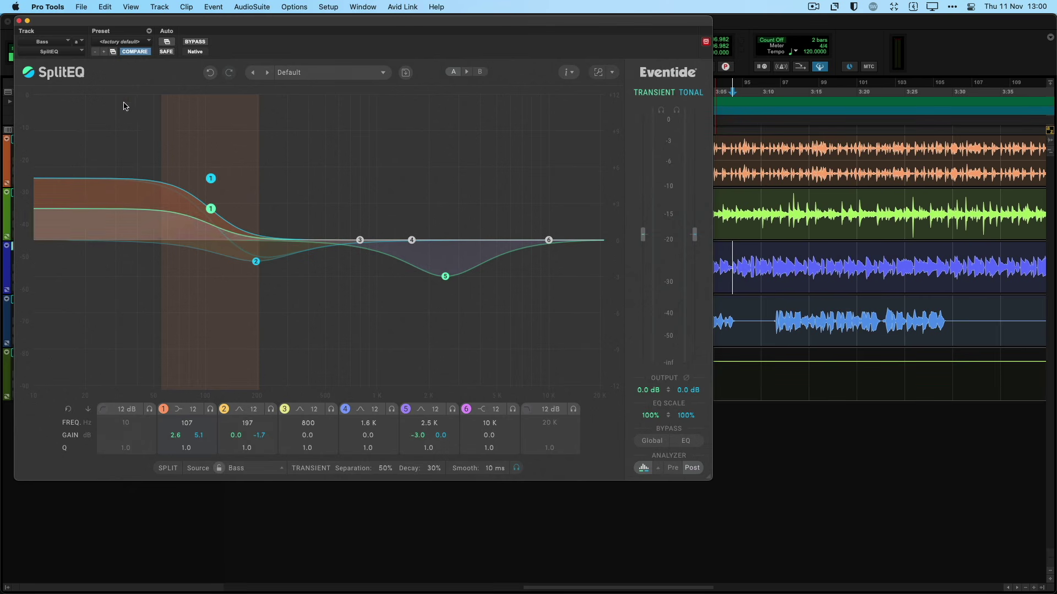
pyautogui.click(19, 21)
pyautogui.click(716, 215)
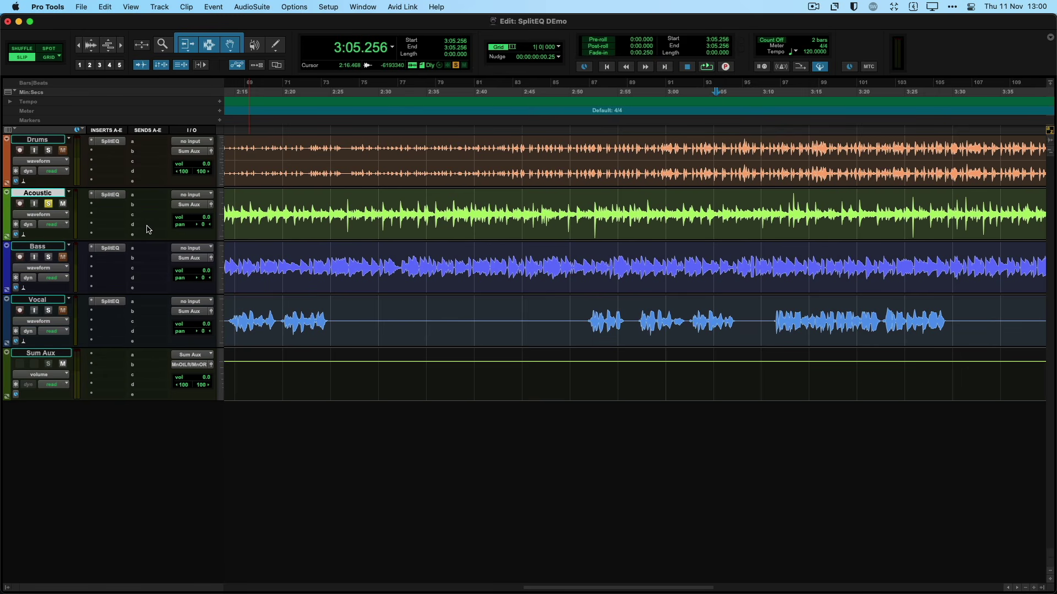
pyautogui.press('space')
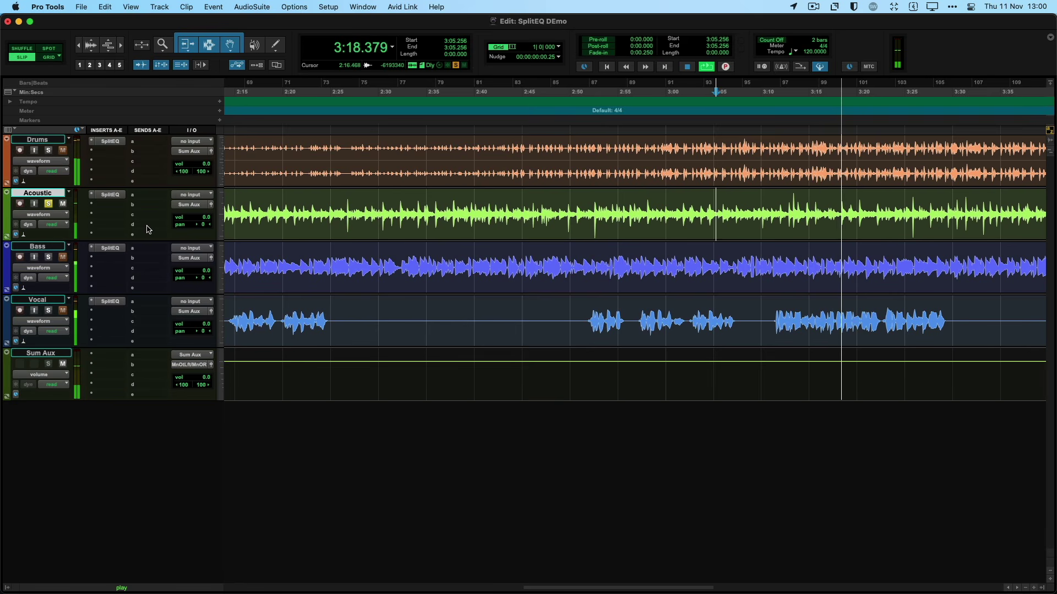
pyautogui.press('space')
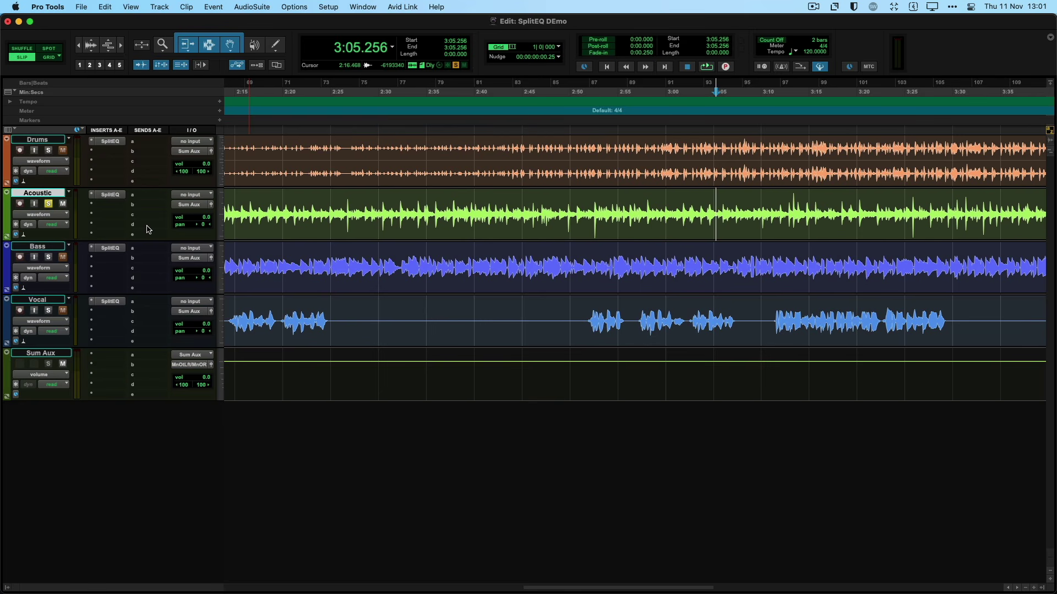
# Open SplitEQ on the acoustic track, set its source type to Guitar, and play the track with the flat EQ
pyautogui.click(107, 195)
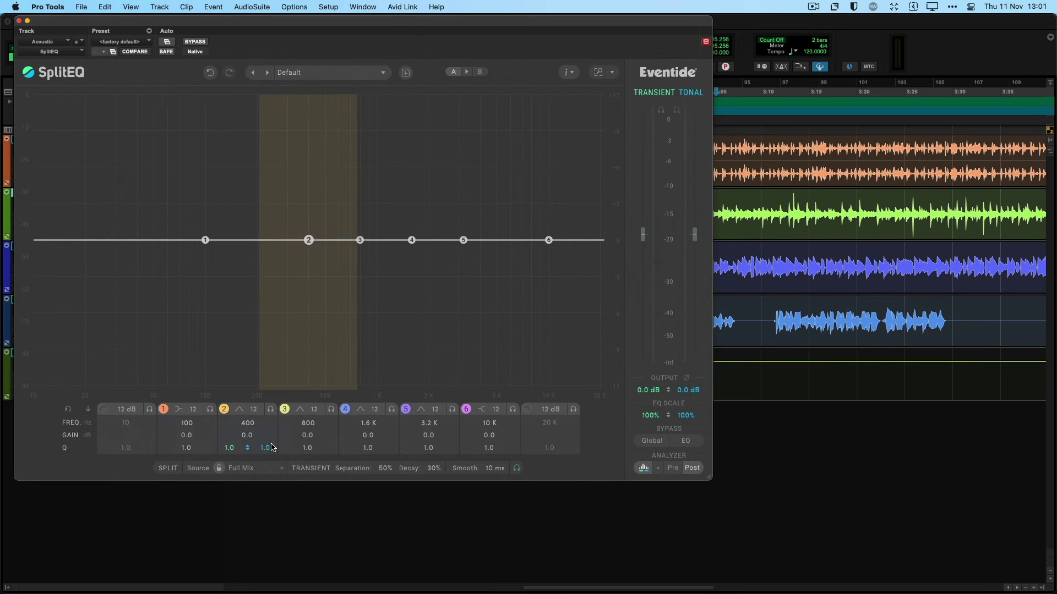
pyautogui.click(245, 469)
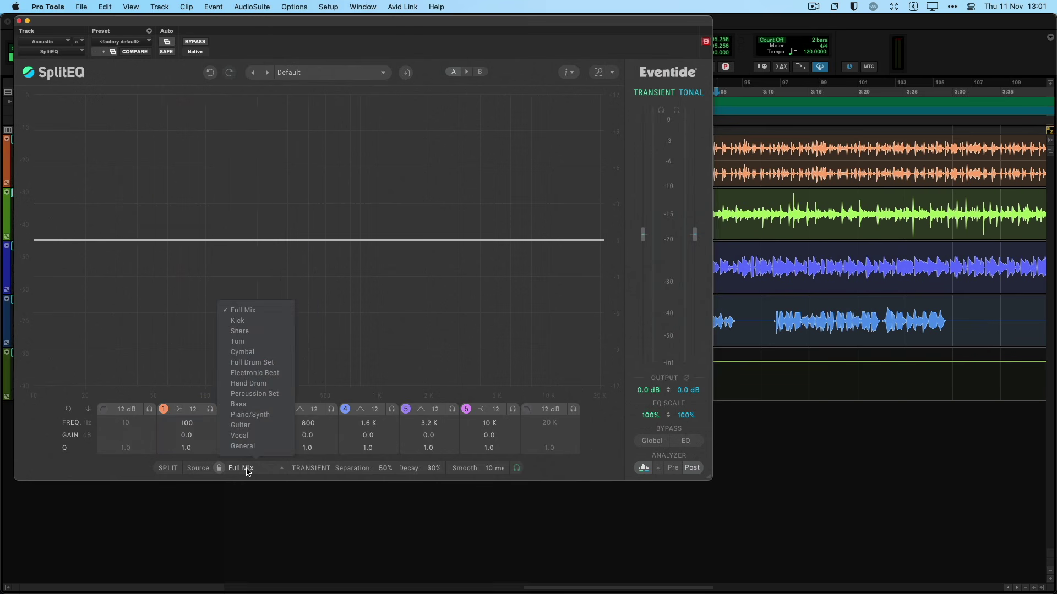
pyautogui.click(240, 425)
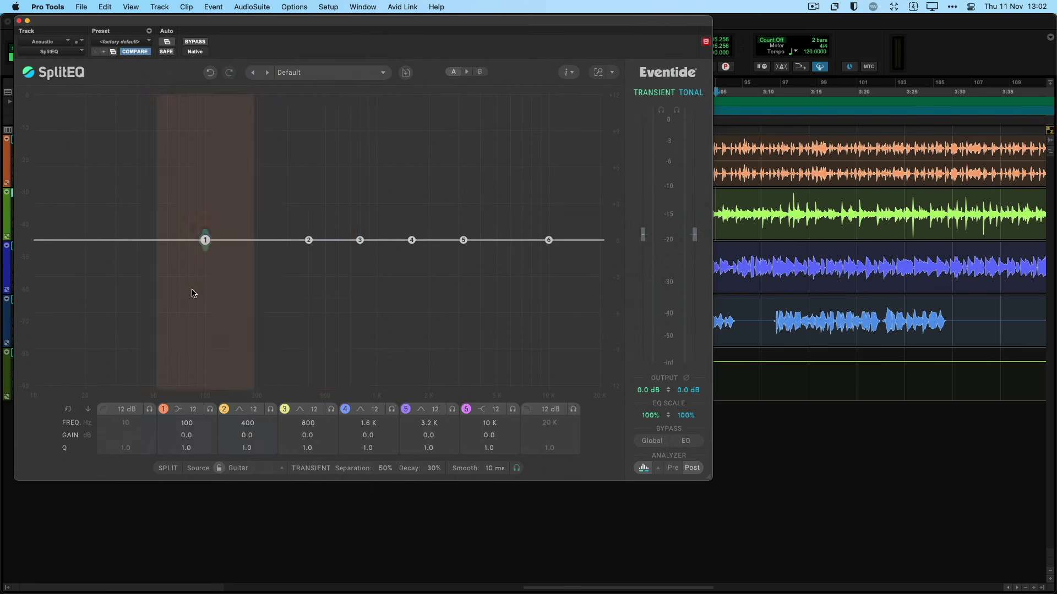
pyautogui.press('space')
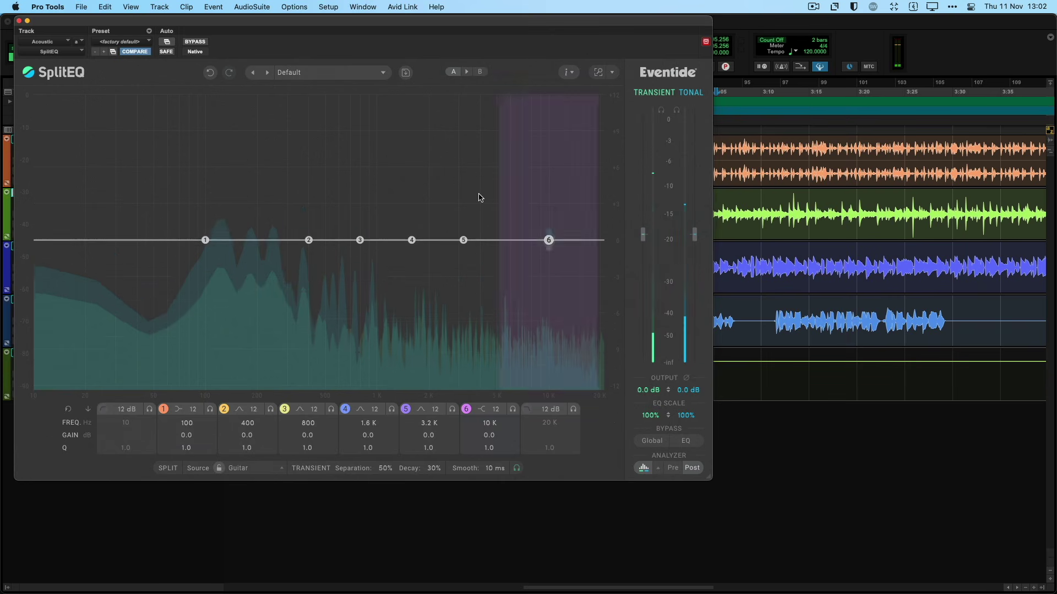
pyautogui.press('space')
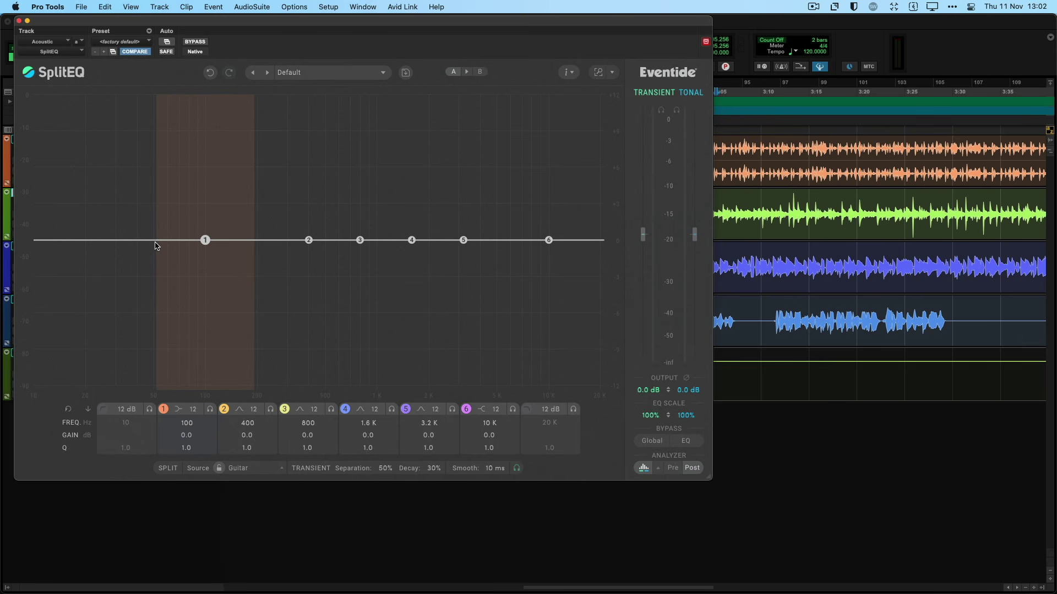
pyautogui.click(463, 524)
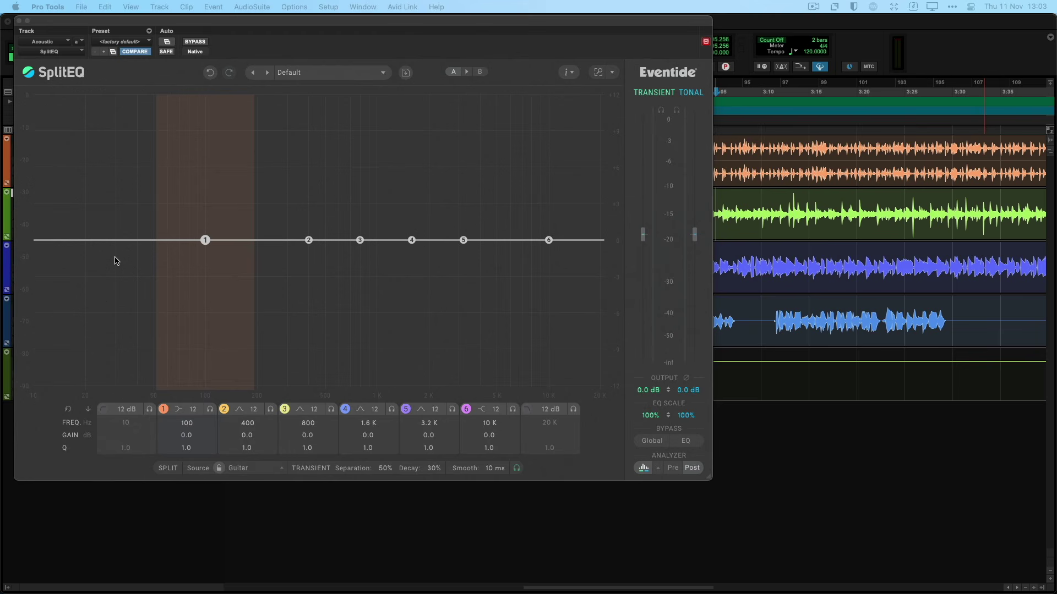
# Enable the high-pass filter and raise its cutoff to about 50 Hz during playback
pyautogui.click(103, 409)
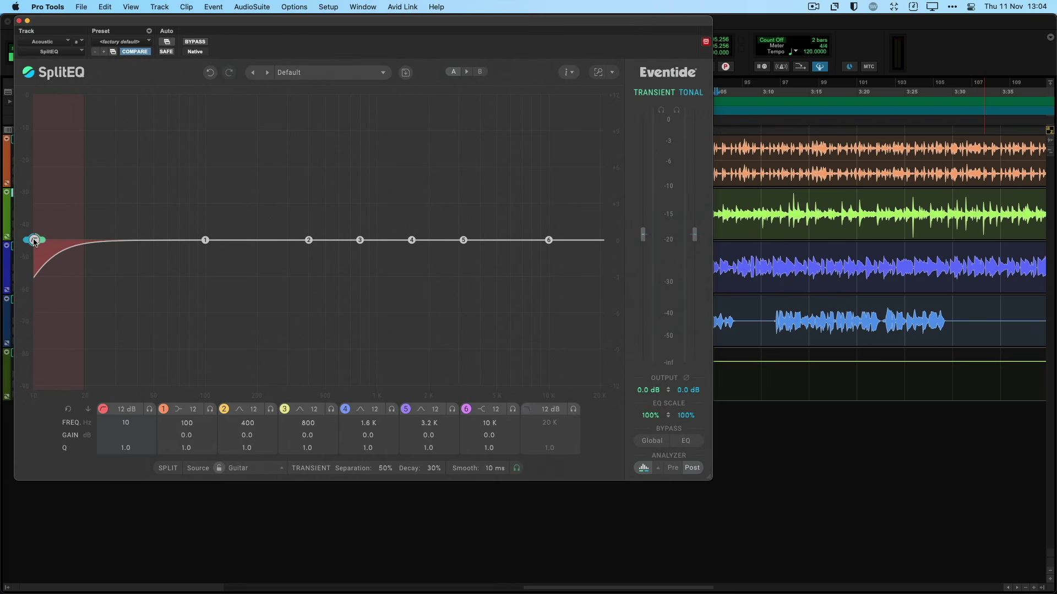
pyautogui.press('space')
pyautogui.moveTo(34, 241); pyautogui.dragTo(155, 244)
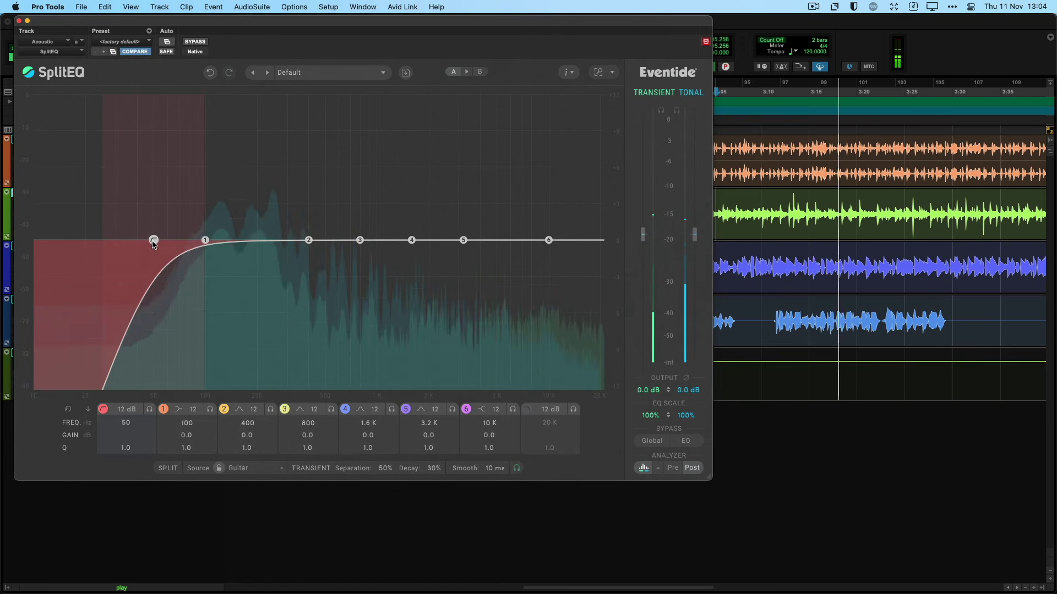
pyautogui.press('space')
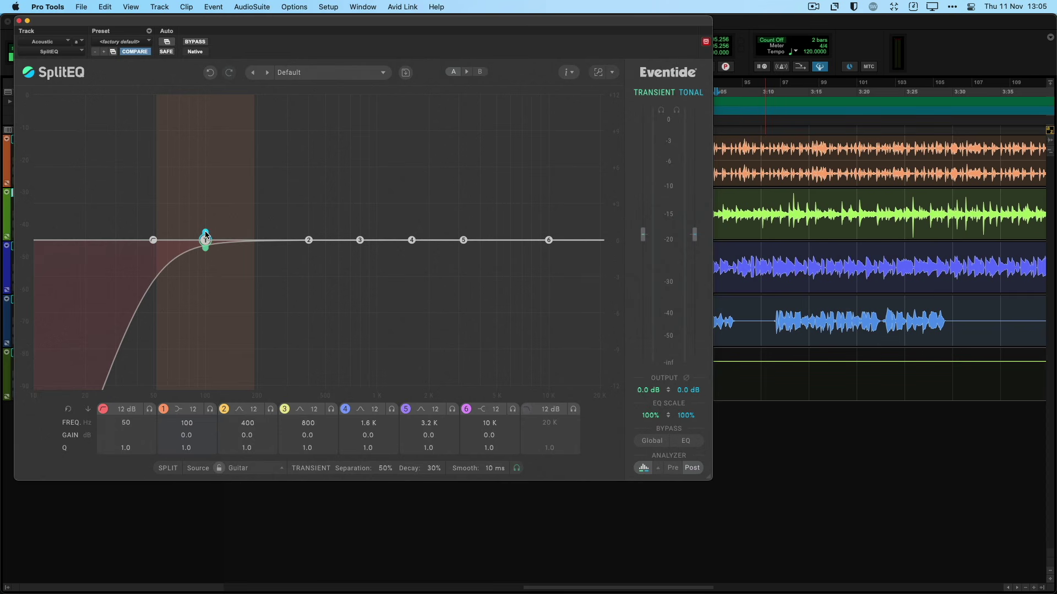
# Boost band 1's tonal gain about 3.8 dB at 114 Hz during playback and change the band's filter type to Peak
pyautogui.press('space')
pyautogui.moveTo(205, 235); pyautogui.dragTo(214, 195)
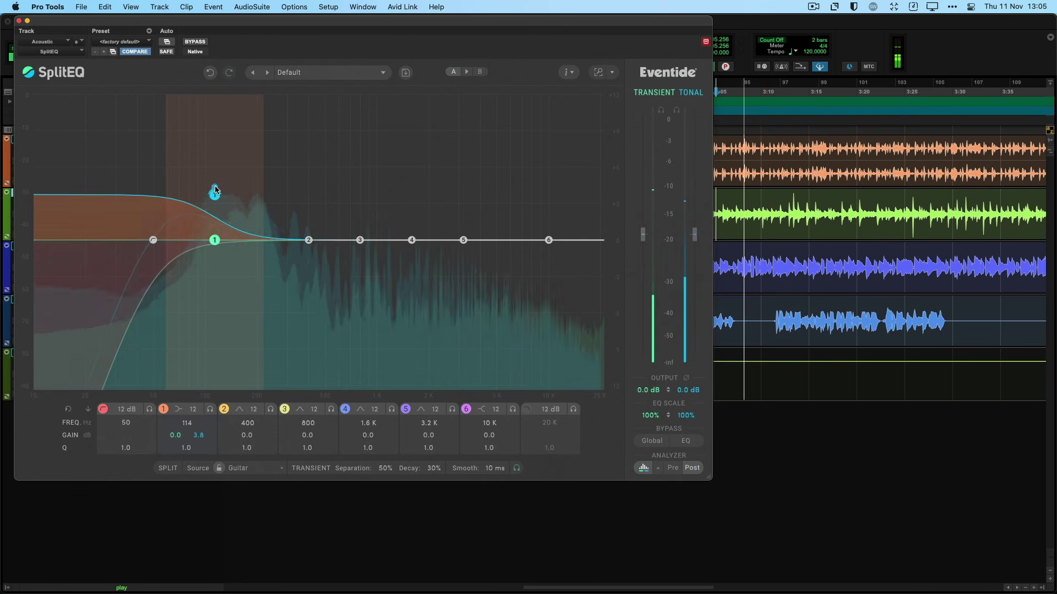
pyautogui.click(177, 410)
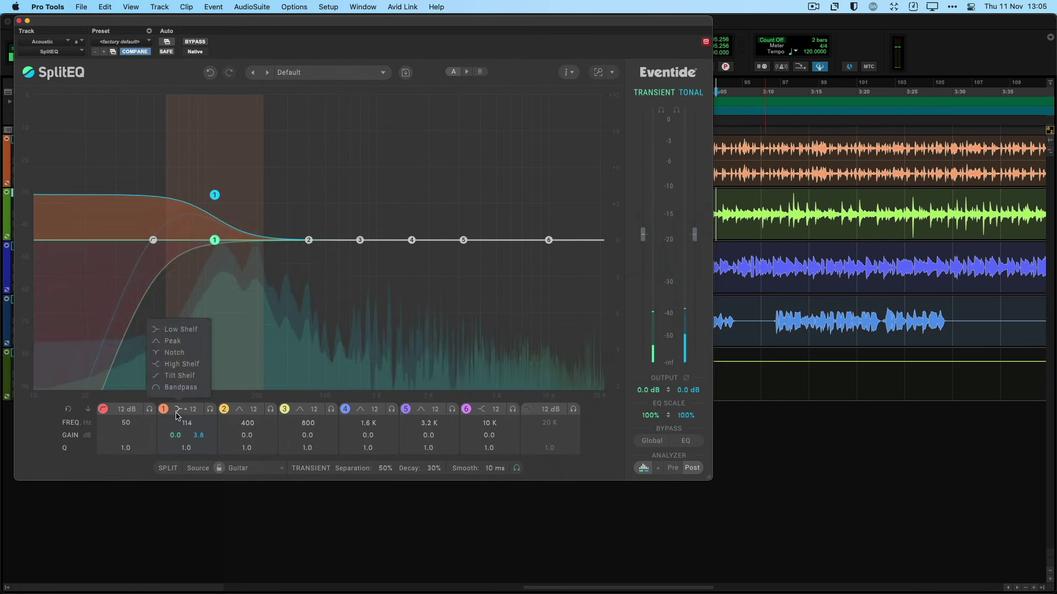
pyautogui.click(174, 352)
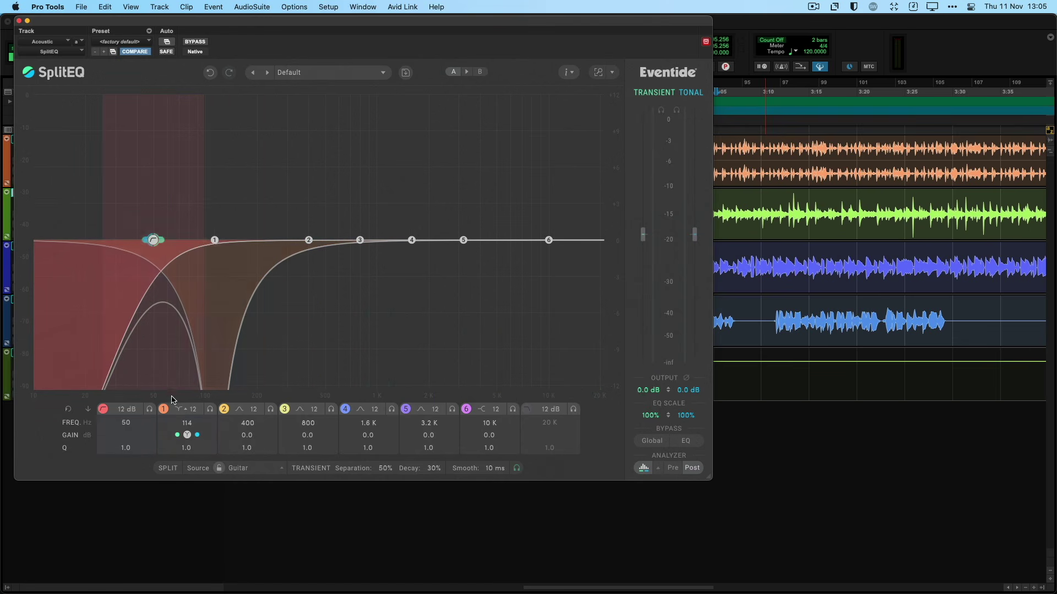
pyautogui.click(183, 346)
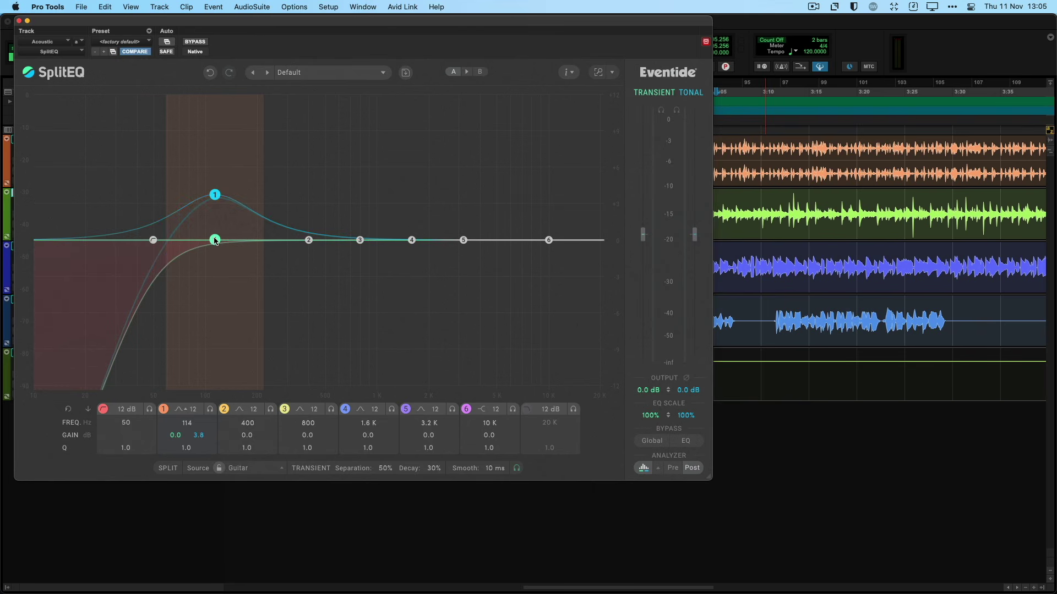
# Reduce band 1's tonal boost to about 2.2 dB, solo its tonal component, and move it to 81 Hz during playback
pyautogui.press('space')
pyautogui.moveTo(217, 202)
pyautogui.mouseDown()
pyautogui.moveTo(267, 174)
pyautogui.moveTo(191, 181)
pyautogui.moveTo(201, 243)
pyautogui.moveTo(206, 217)
pyautogui.mouseUp()
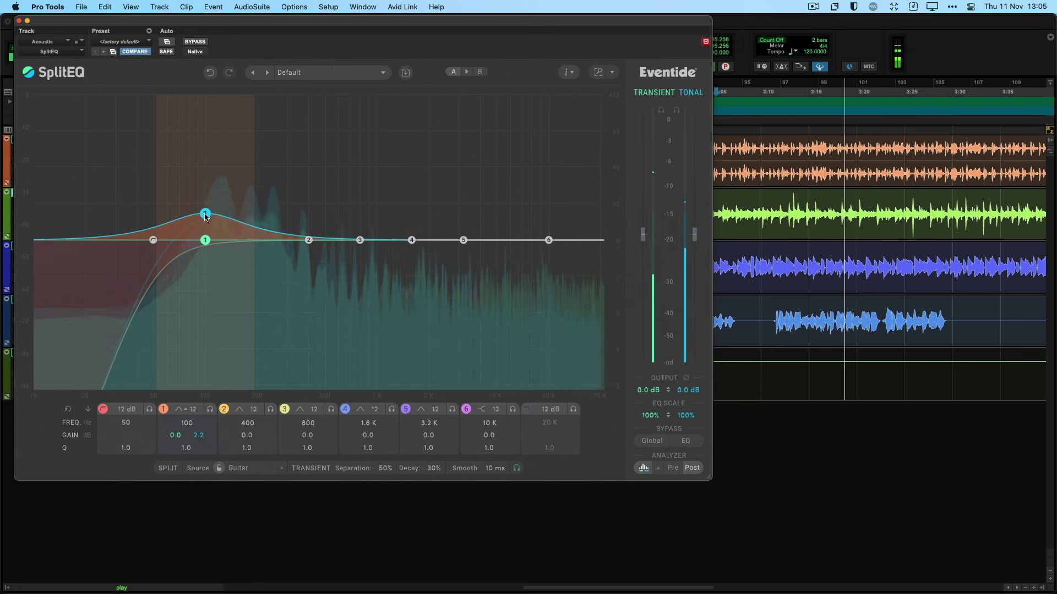
pyautogui.press('space')
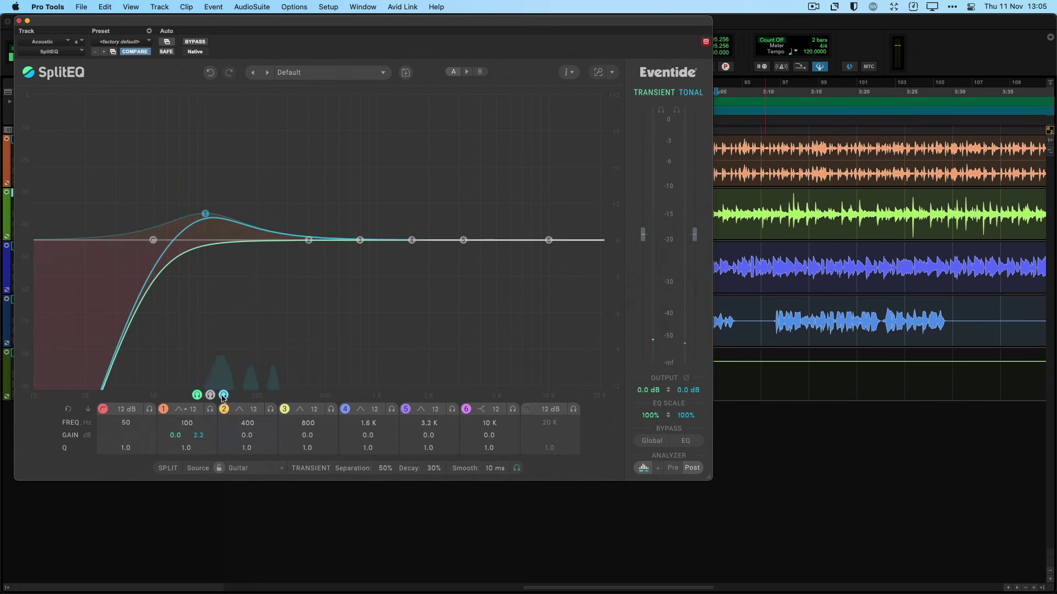
pyautogui.click(224, 396)
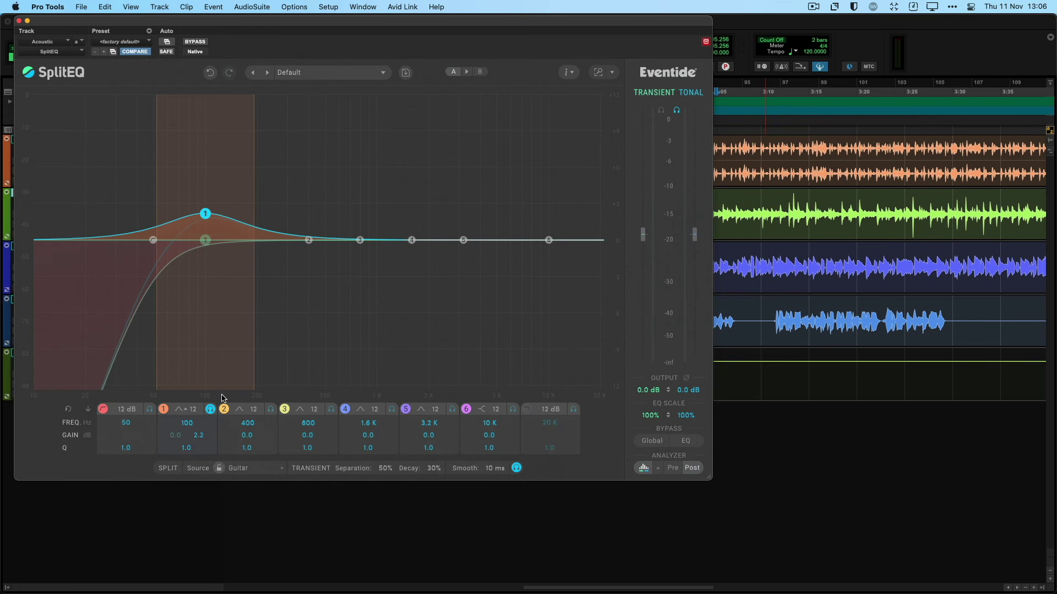
pyautogui.press('space')
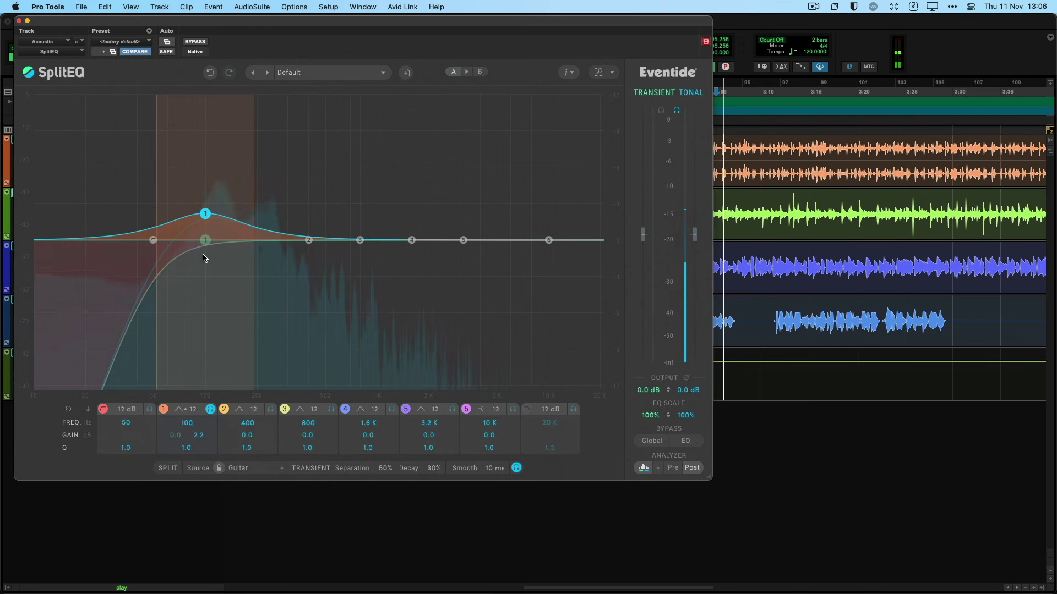
pyautogui.moveTo(205, 214); pyautogui.dragTo(190, 217)
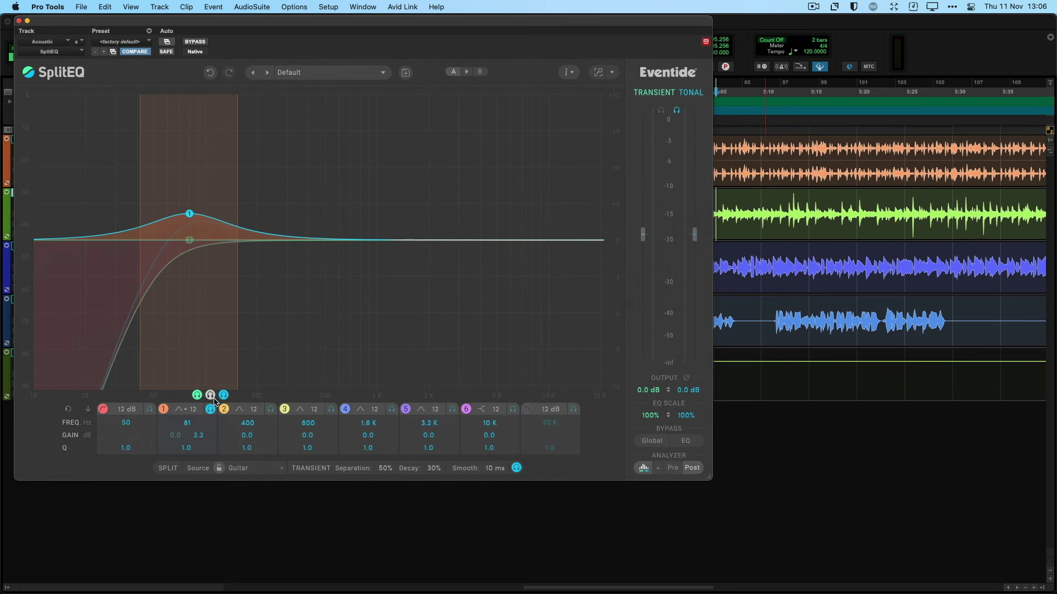
# Solo band 1's transient component, boost it about 3.4 dB at 78 Hz, and play the result without the solo
pyautogui.click(197, 396)
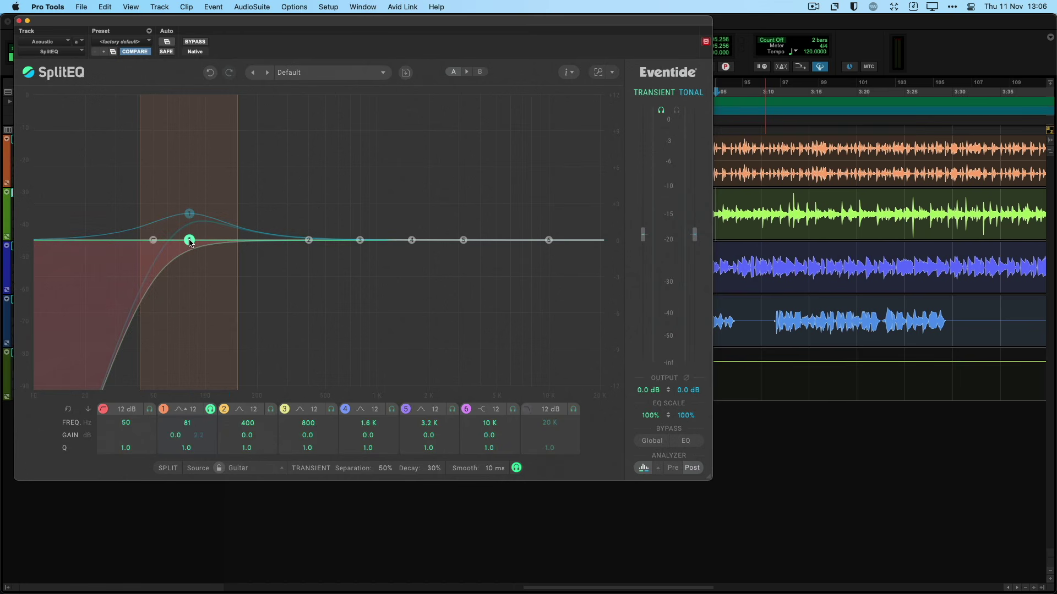
pyautogui.moveTo(190, 241); pyautogui.dragTo(187, 198)
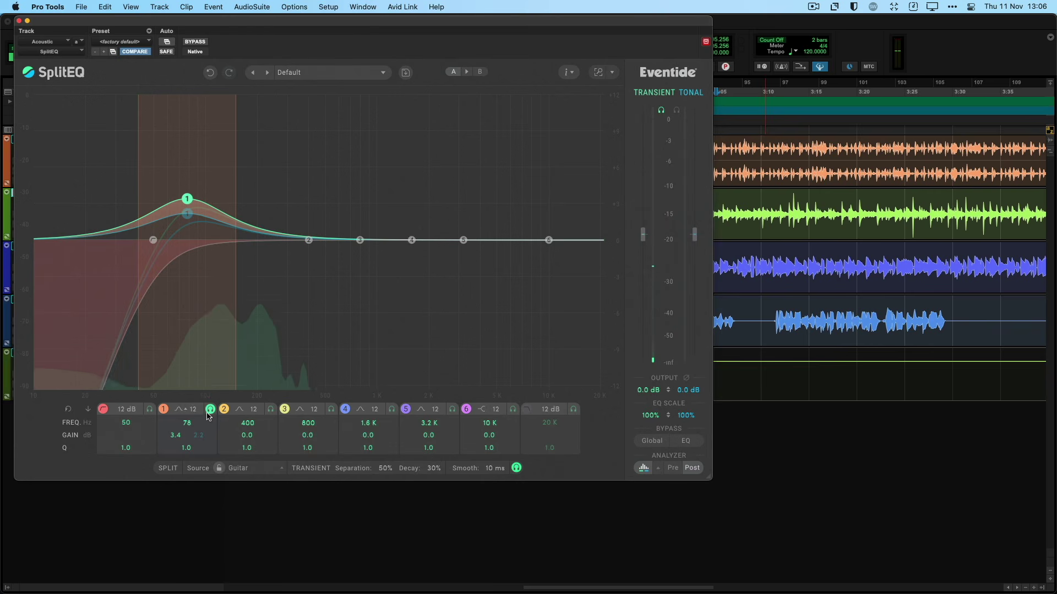
pyautogui.moveTo(211, 414)
pyautogui.press('space')
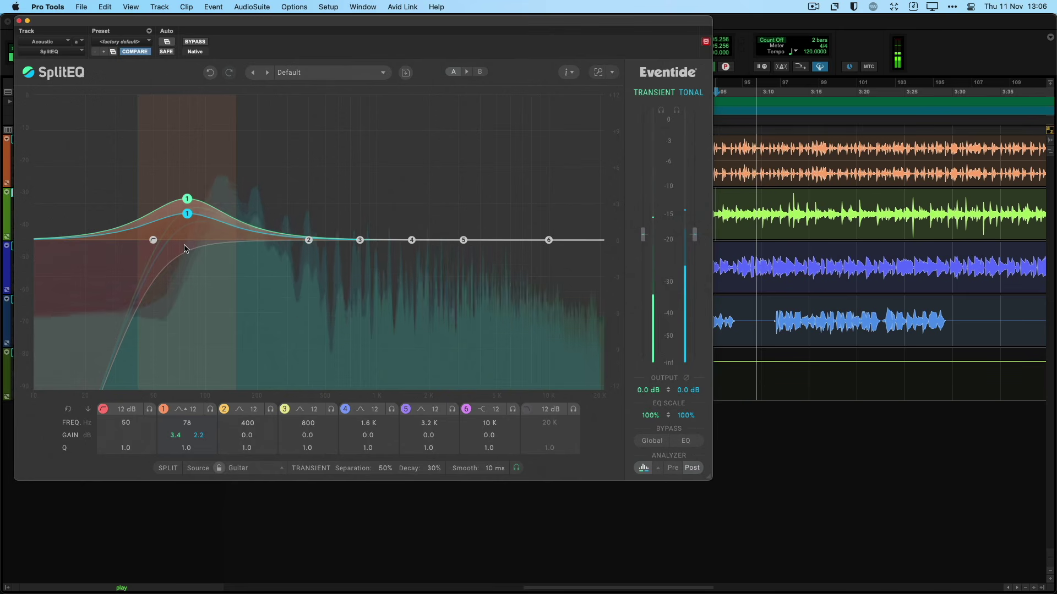
# Toggle the global bypass during playback to compare the original acoustic sound with the EQ
pyautogui.click(650, 442)
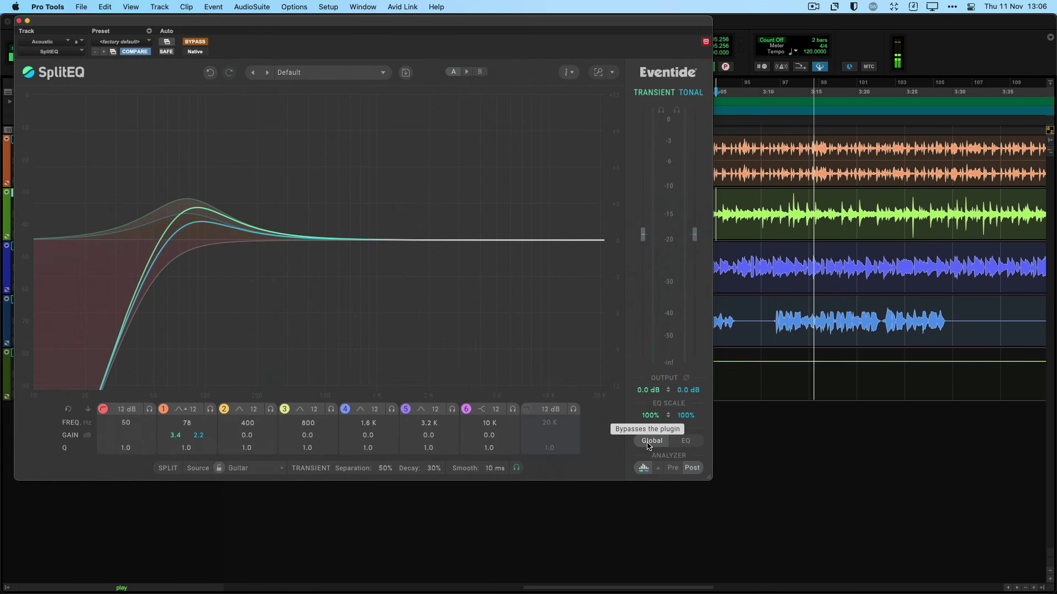
pyautogui.click(649, 444)
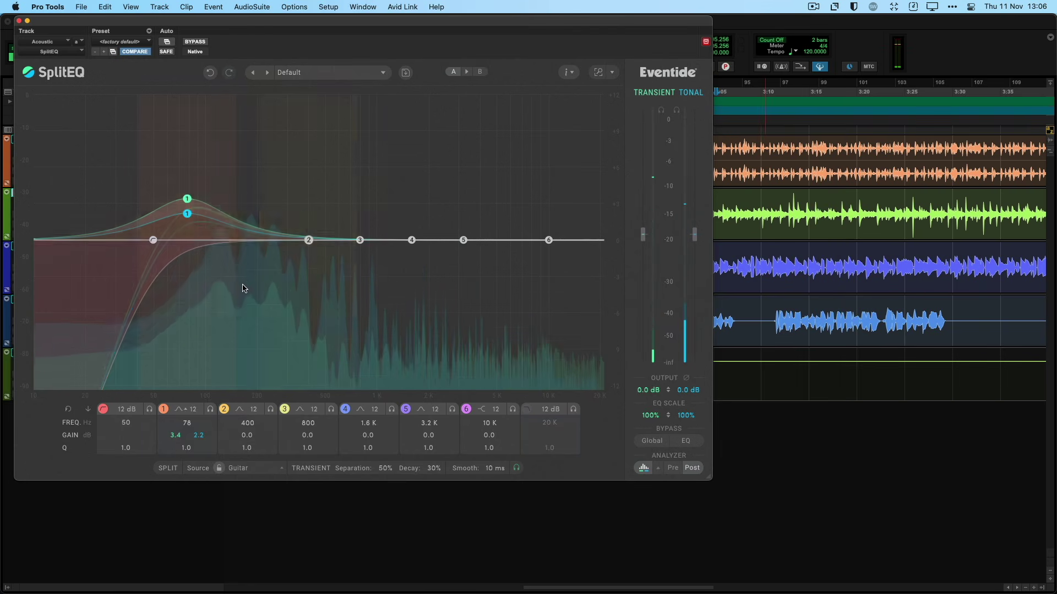
pyautogui.press('space')
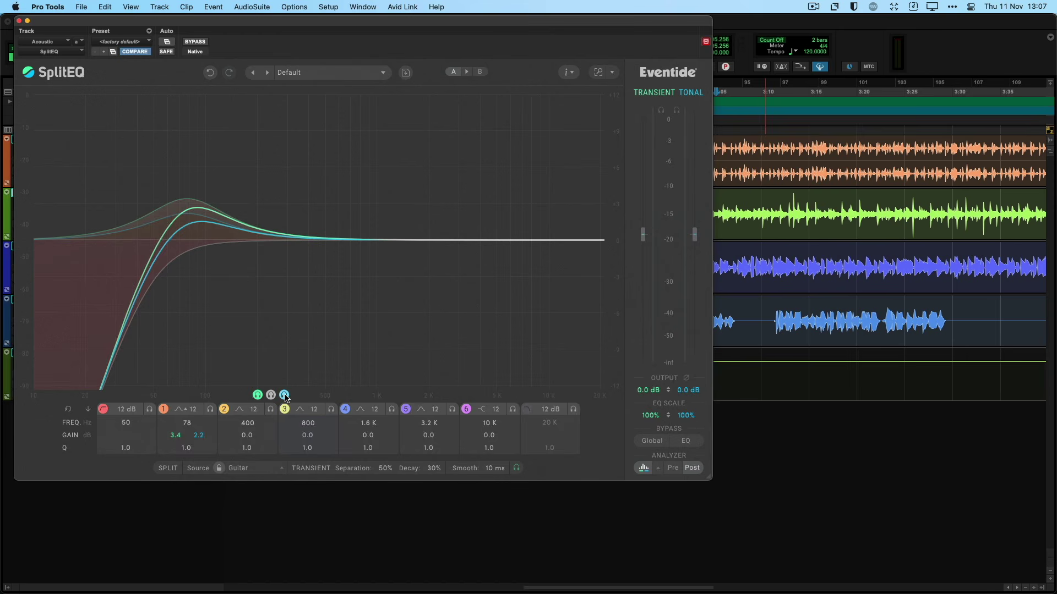
# Solo band 2's tonal component and move it during playback to about 4.5 dB at 195 Hz
pyautogui.click(284, 396)
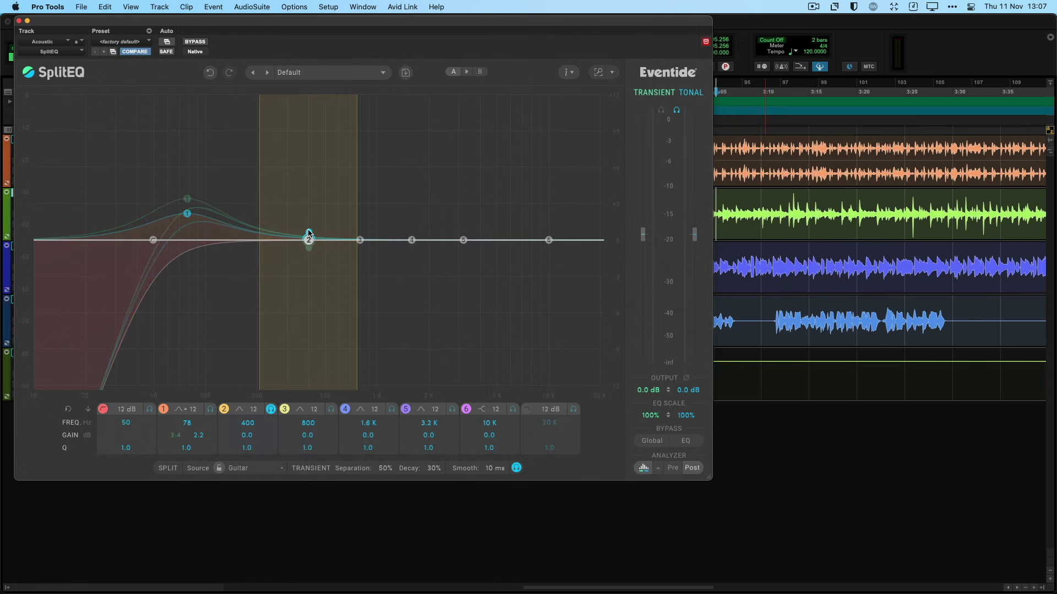
pyautogui.press('space')
pyautogui.moveTo(309, 234); pyautogui.dragTo(256, 189)
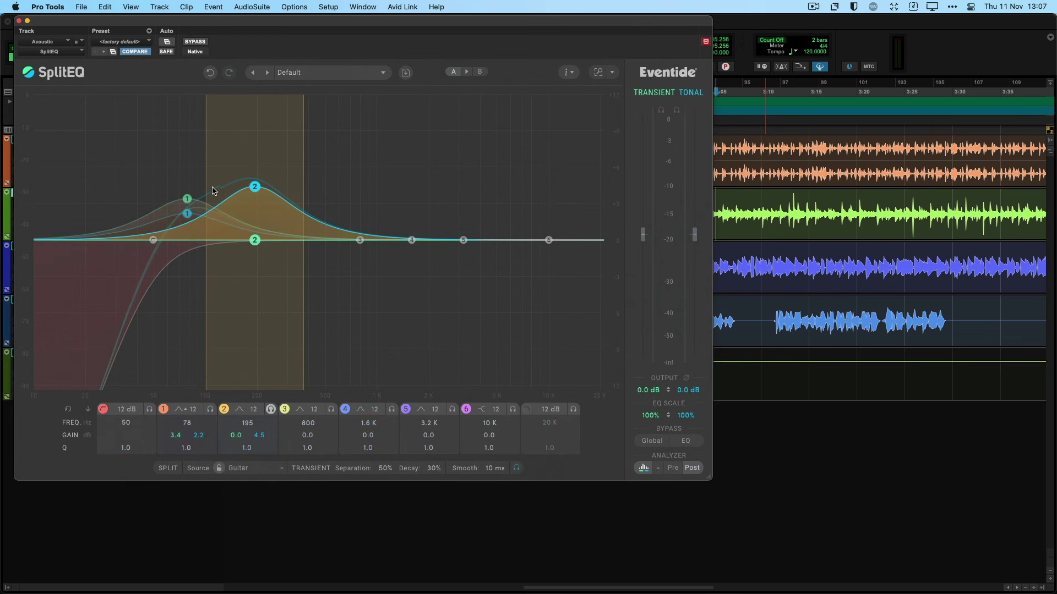
# Reset band 2's tonal boost and shape a tonal cut of about -2.3 dB at 198 Hz with a Q of 2.1
pyautogui.doubleClick(255, 187)
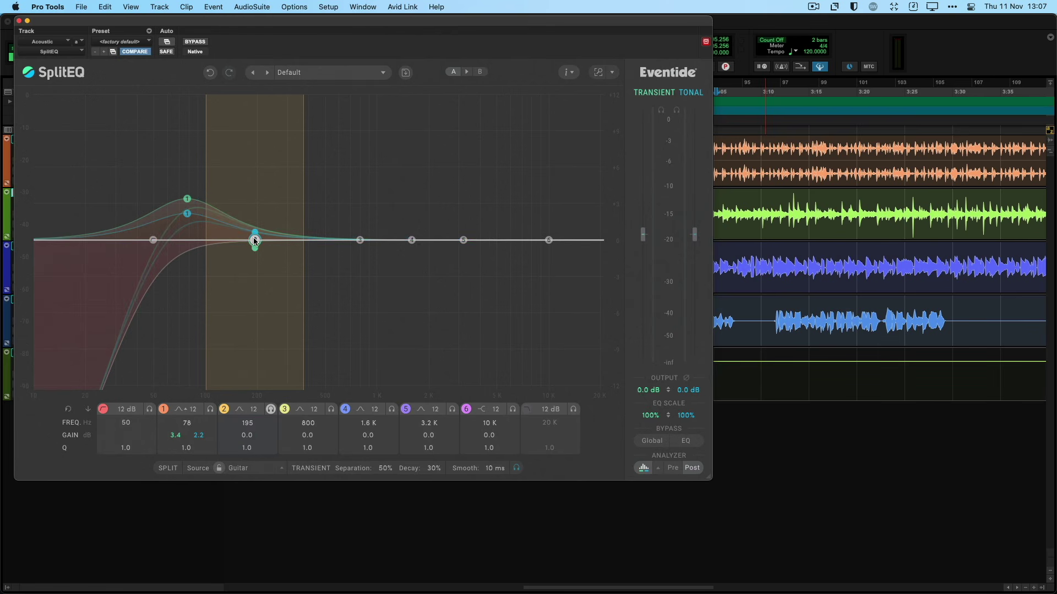
pyautogui.press('space')
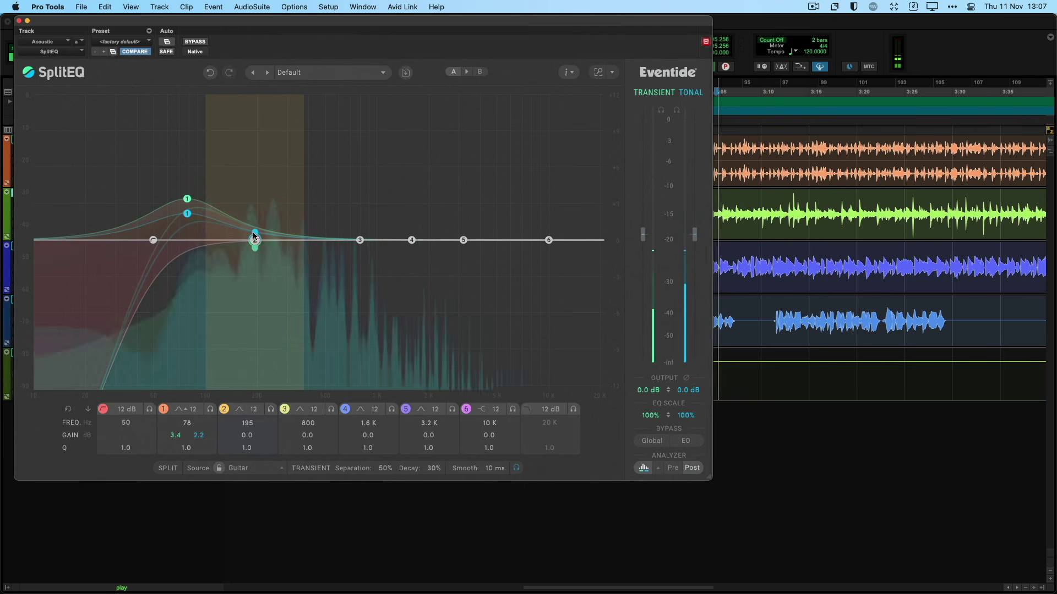
pyautogui.moveTo(254, 232); pyautogui.dragTo(256, 262)
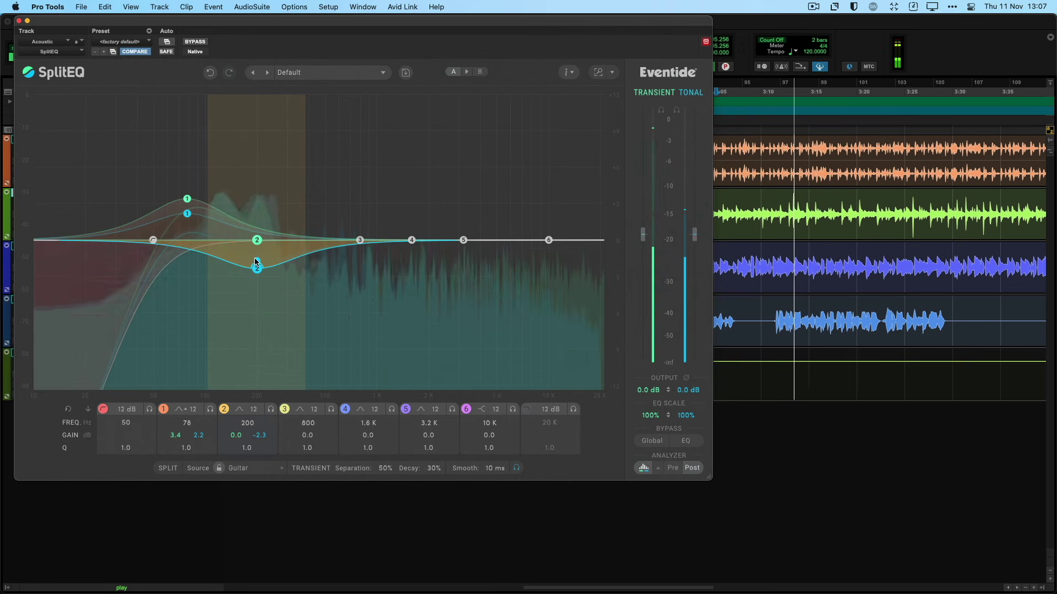
pyautogui.press('space')
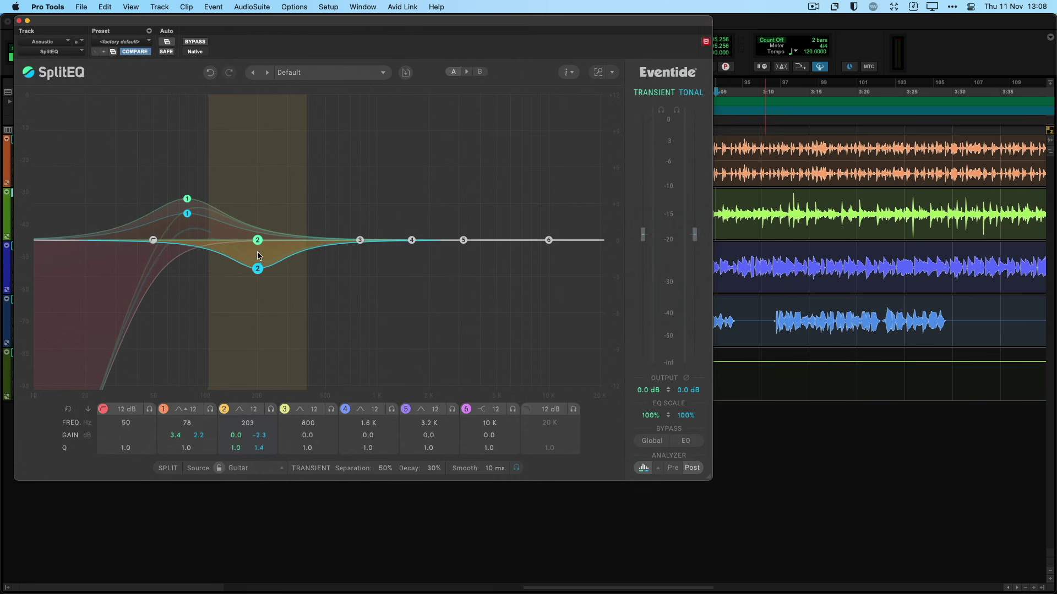
pyautogui.moveTo(258, 268); pyautogui.dragTo(259, 268)
pyautogui.scroll(-3, 260, 269)
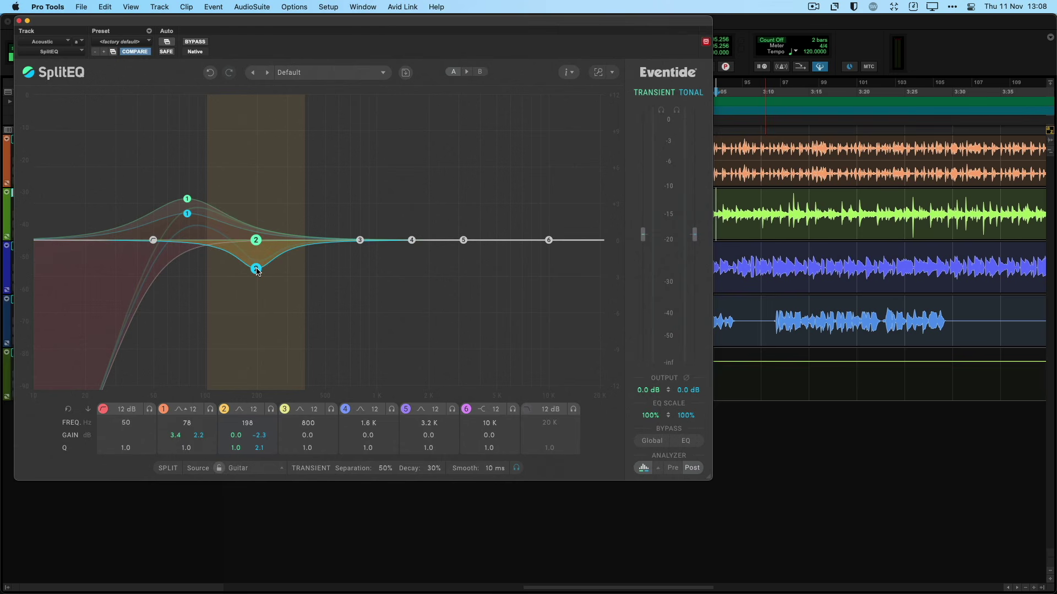
# Refine band 2's tonal cut during playback to about -1.5 dB at 195 Hz with a Q of 4.0
pyautogui.press('space')
pyautogui.moveTo(257, 271); pyautogui.dragTo(260, 246)
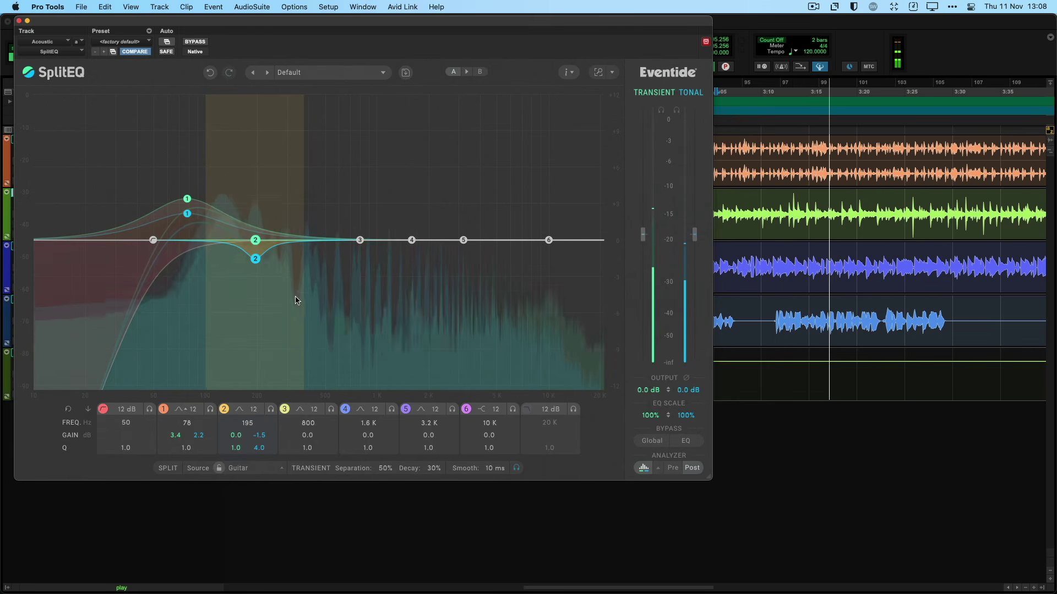
pyautogui.press('space')
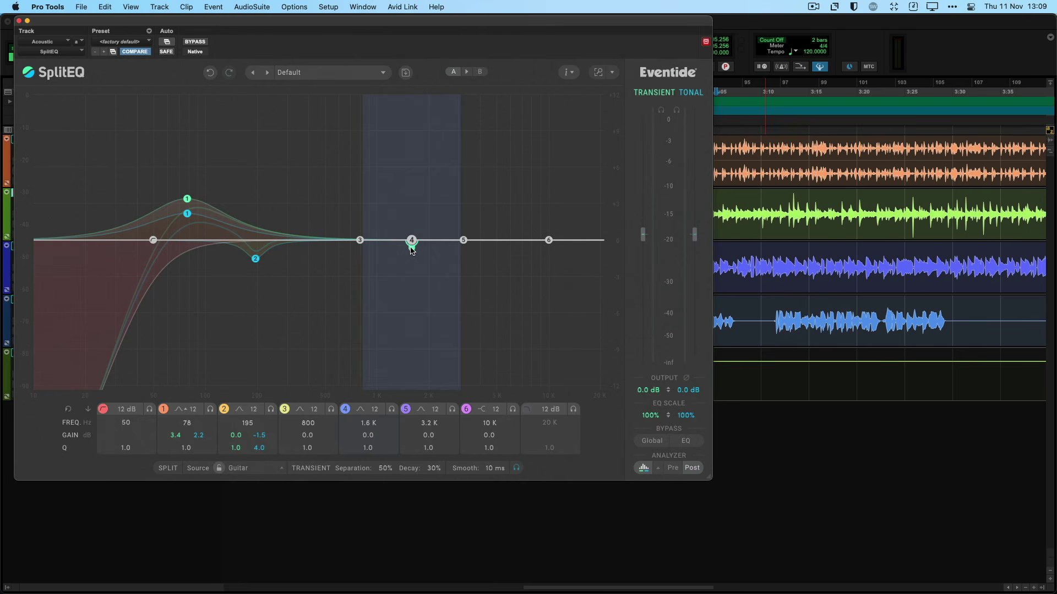
# Boost band 5's transient component during playback by about 8.8 dB at 3.9 kHz, with band 4 moved to 2 kHz
pyautogui.press('space')
pyautogui.moveTo(411, 247); pyautogui.dragTo(479, 146)
pyautogui.press('space')
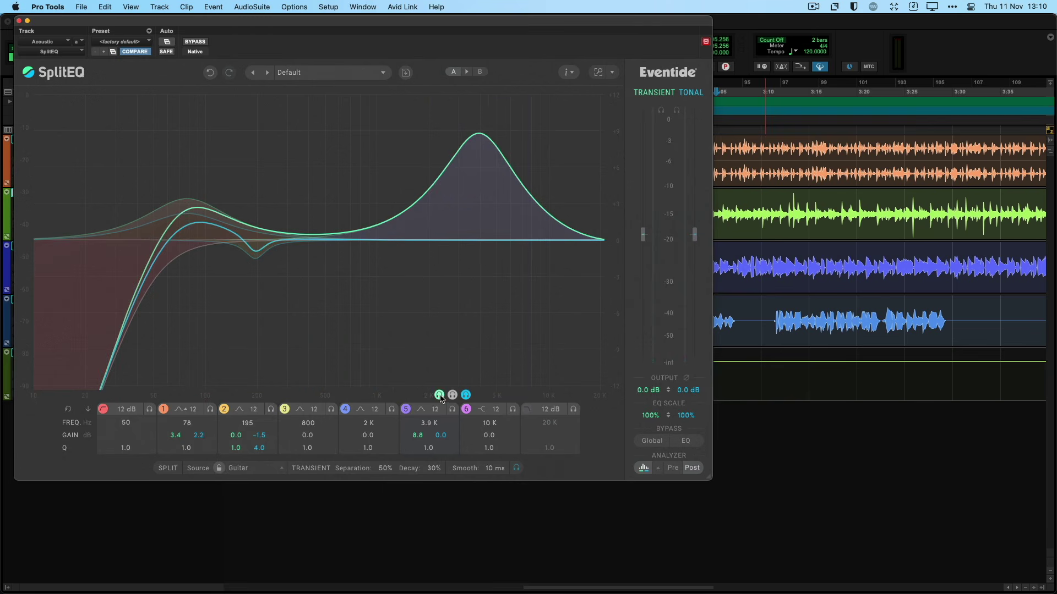
# Solo band 5's transient component and move it during playback to about 9.2 dB at 4.7 kHz
pyautogui.click(440, 396)
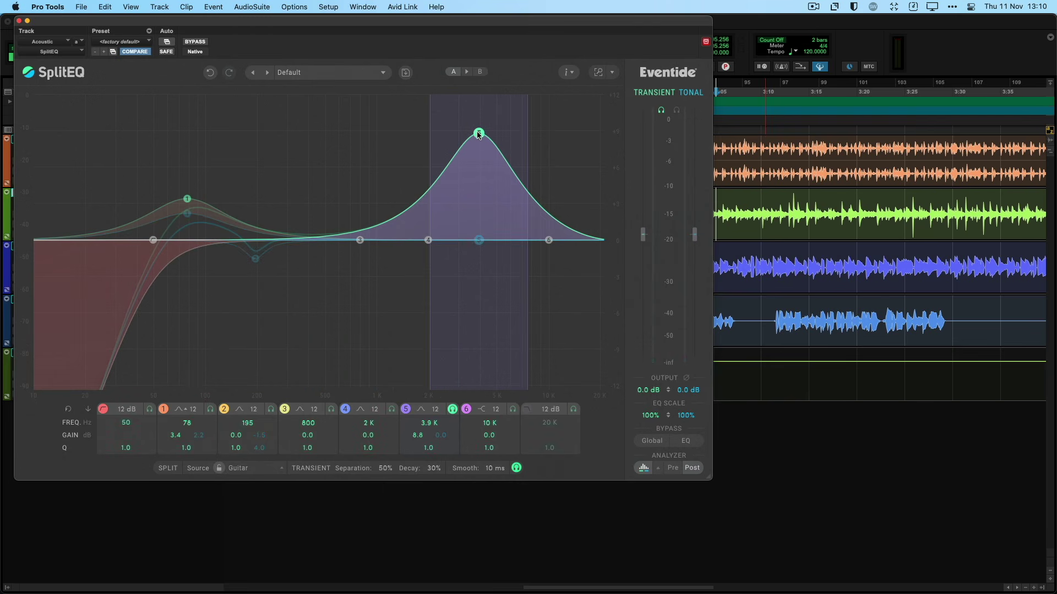
pyautogui.press('space')
pyautogui.moveTo(479, 133)
pyautogui.mouseDown()
pyautogui.moveTo(502, 132)
pyautogui.moveTo(478, 132)
pyautogui.moveTo(491, 130)
pyautogui.mouseUp()
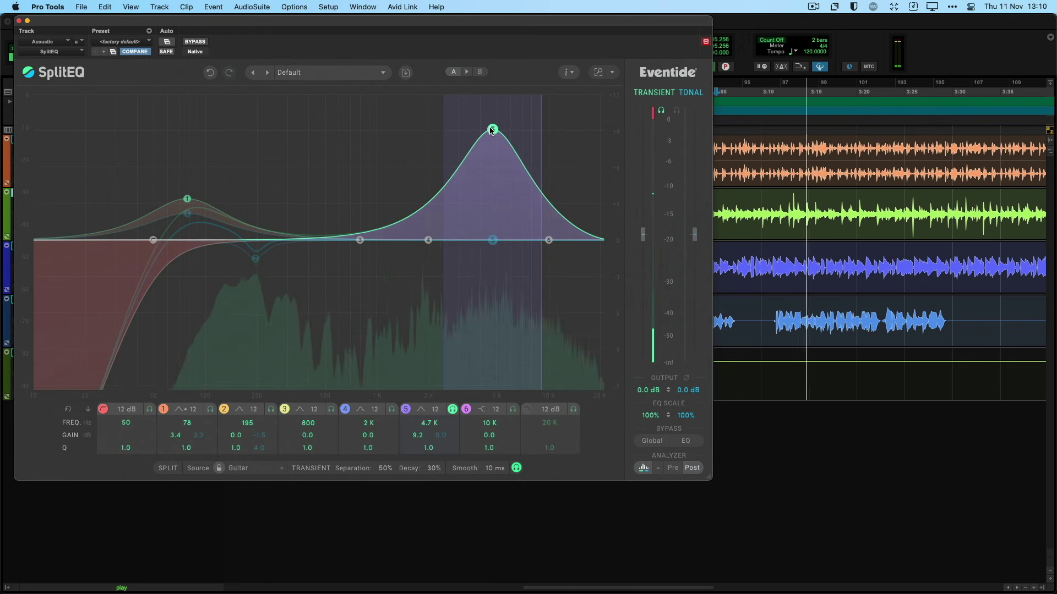
pyautogui.press('space')
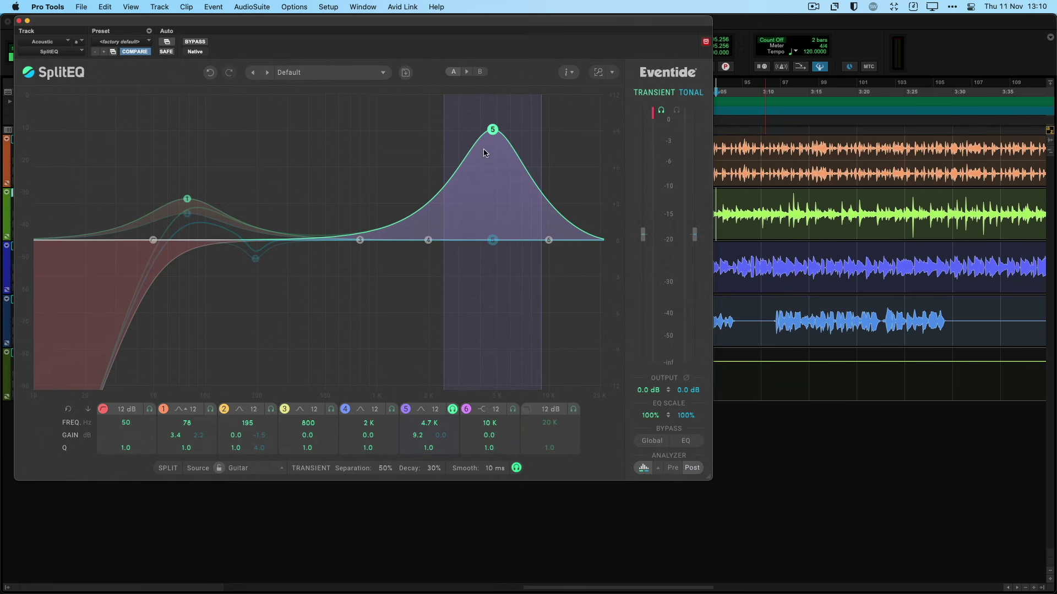
# Reset band 5's transient boost and play the soloed transients with the analyzer source set to Transient
pyautogui.doubleClick(493, 129)
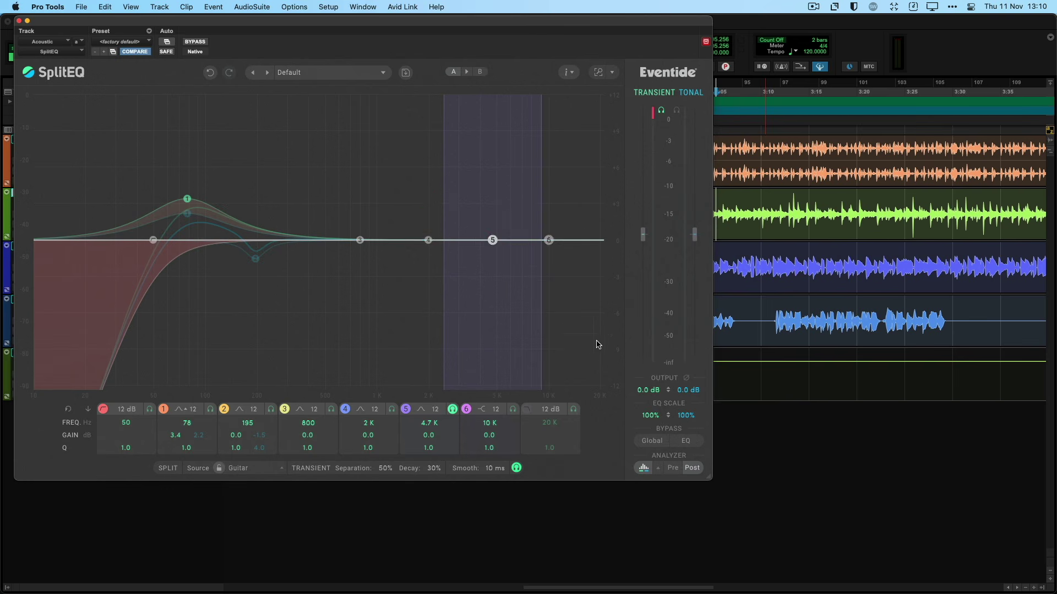
pyautogui.click(658, 470)
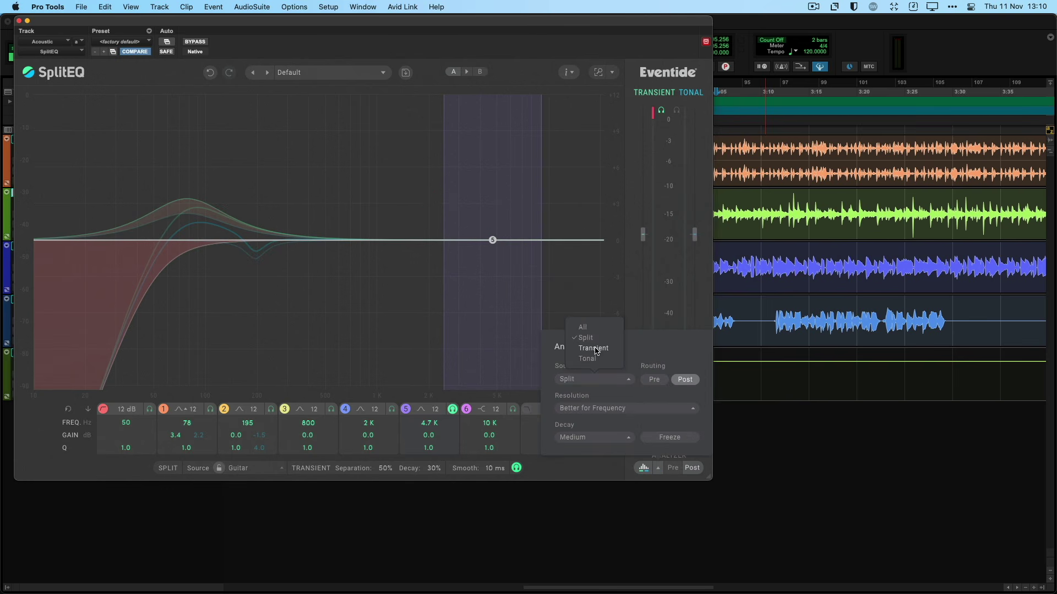
pyautogui.click(594, 349)
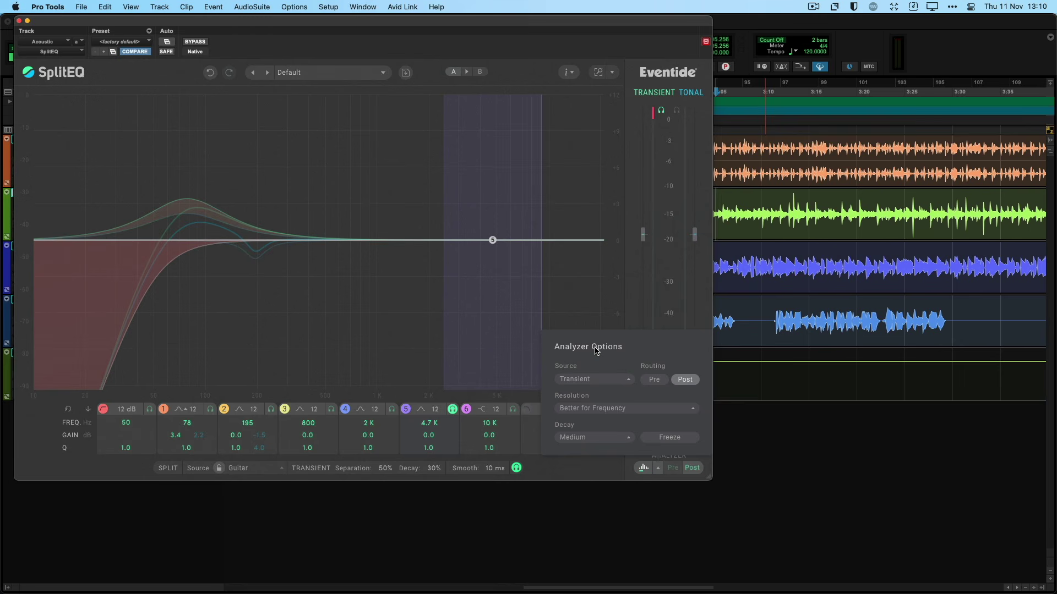
pyautogui.click(617, 327)
pyautogui.press('space')
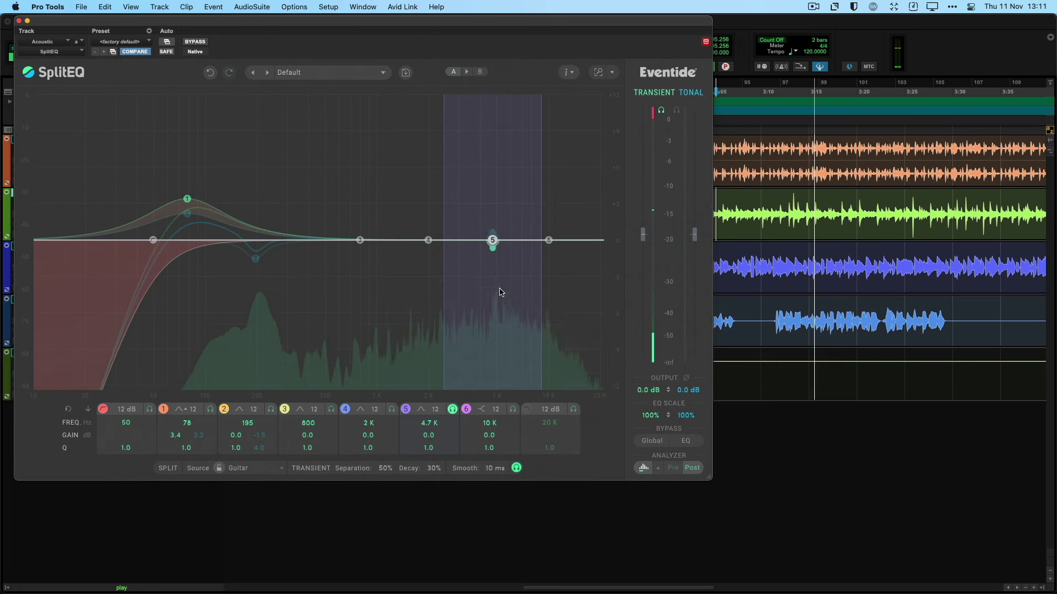
pyautogui.press('space')
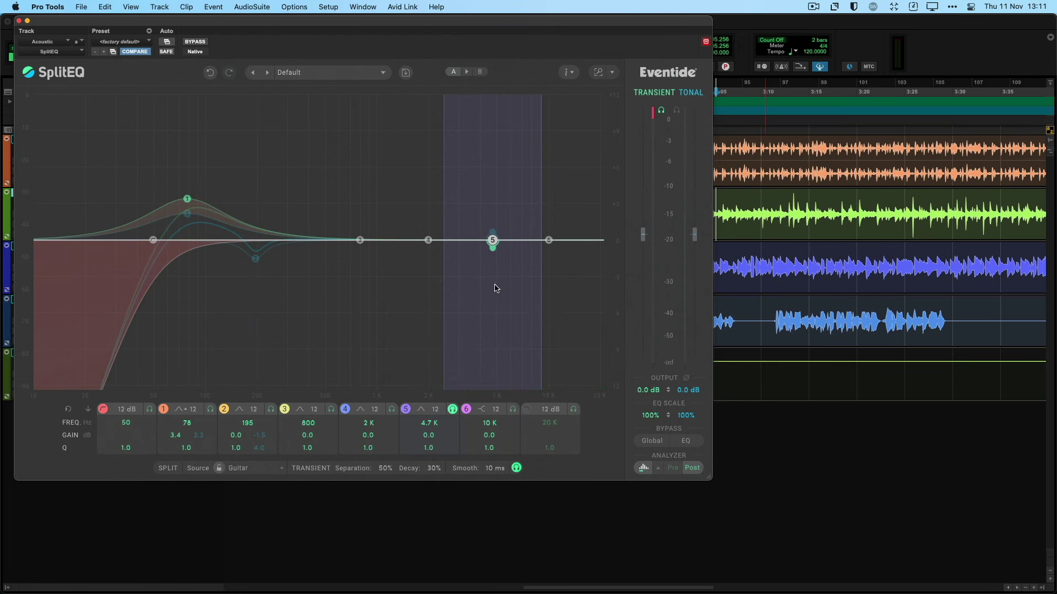
# Return the analyzer source to Split and, without the solo, cut band 5's transient component about -4.0 dB at 5.2 kHz during playback
pyautogui.click(659, 468)
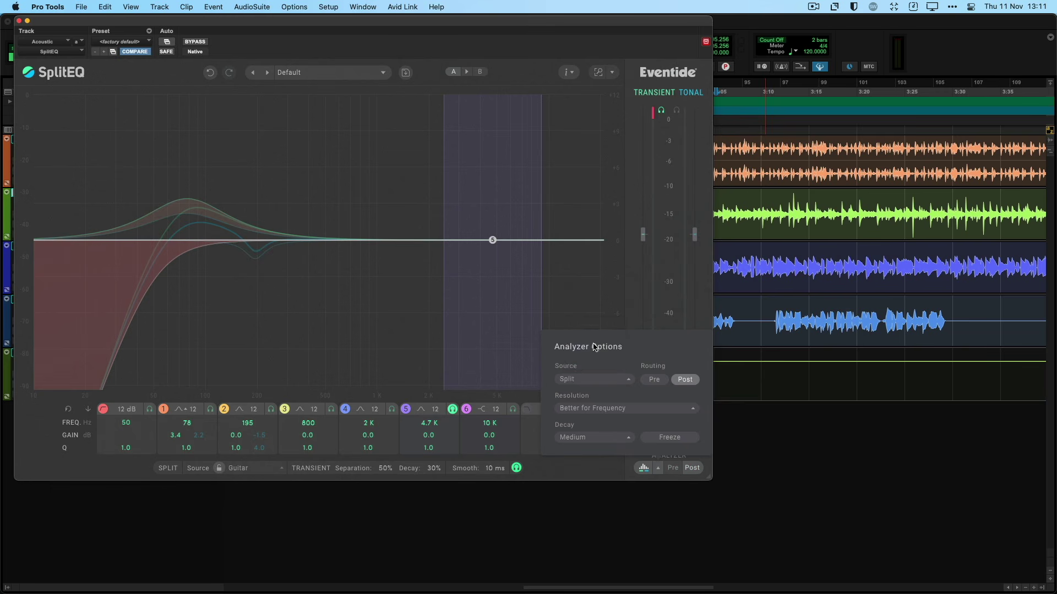
pyautogui.click(490, 240)
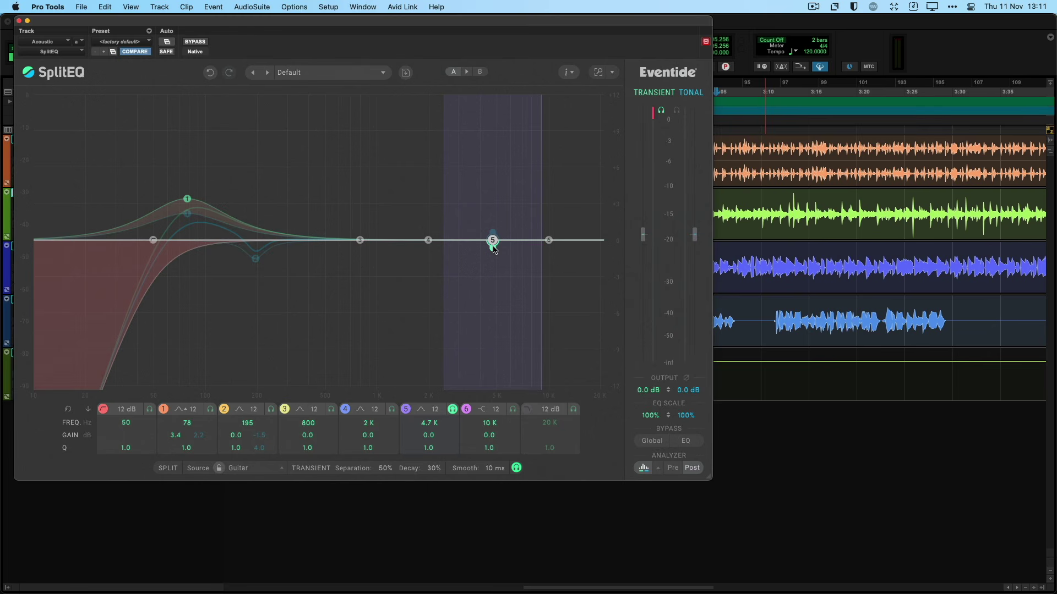
pyautogui.press('space')
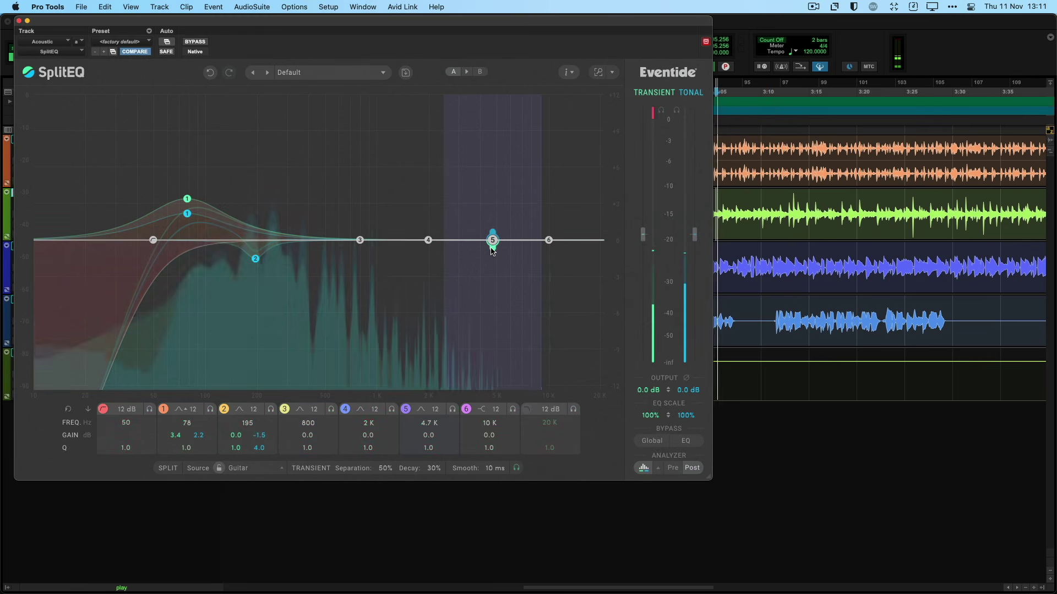
pyautogui.moveTo(494, 249); pyautogui.dragTo(500, 298)
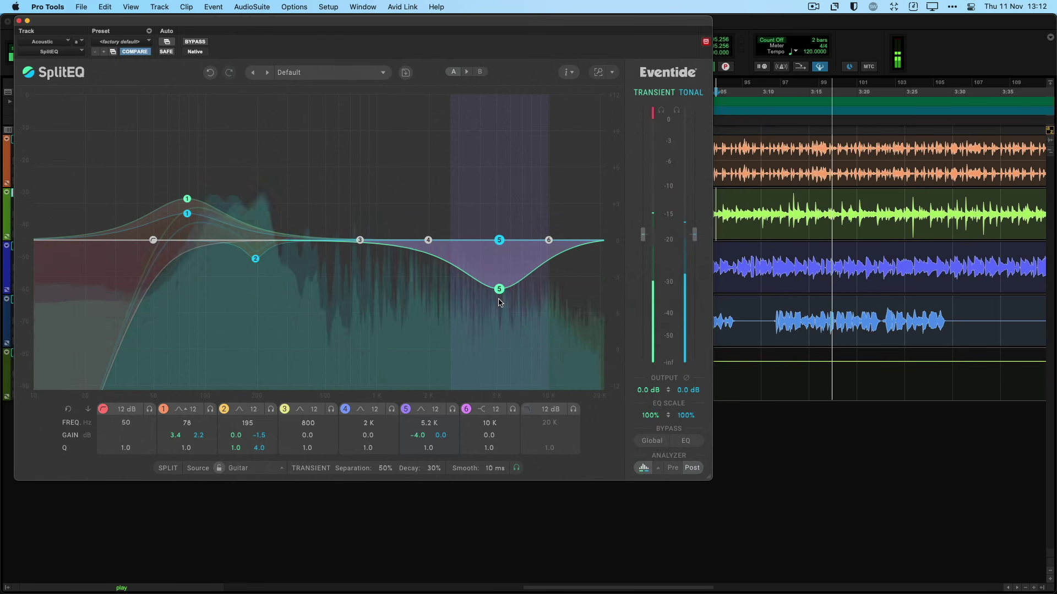
pyautogui.press('space')
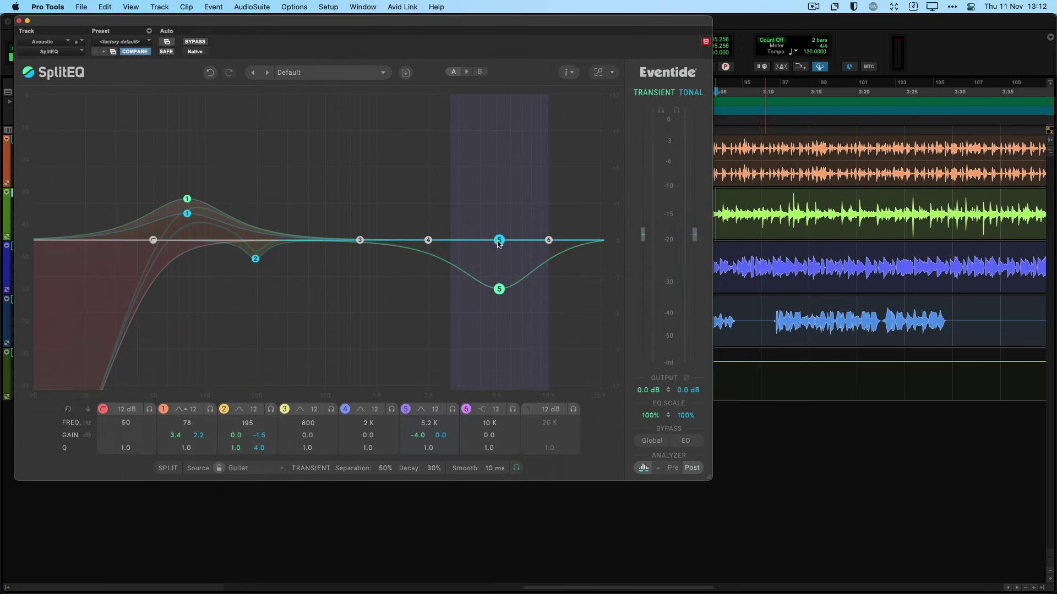
# Solo band 5's tonal component, boost it about 4.1 dB at 5 kHz during playback, and release the solo
pyautogui.click(466, 394)
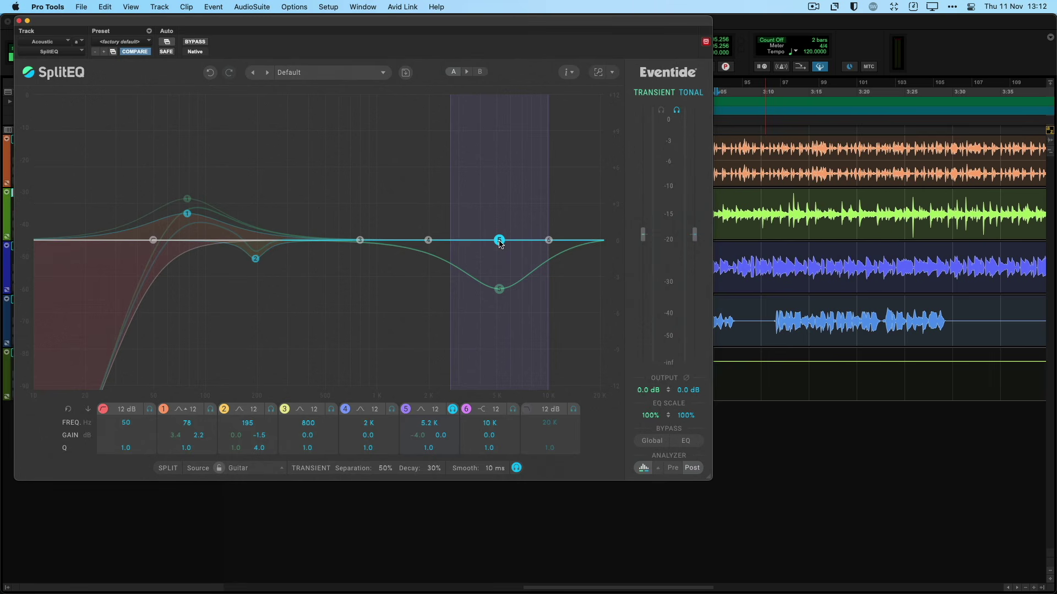
pyautogui.press('space')
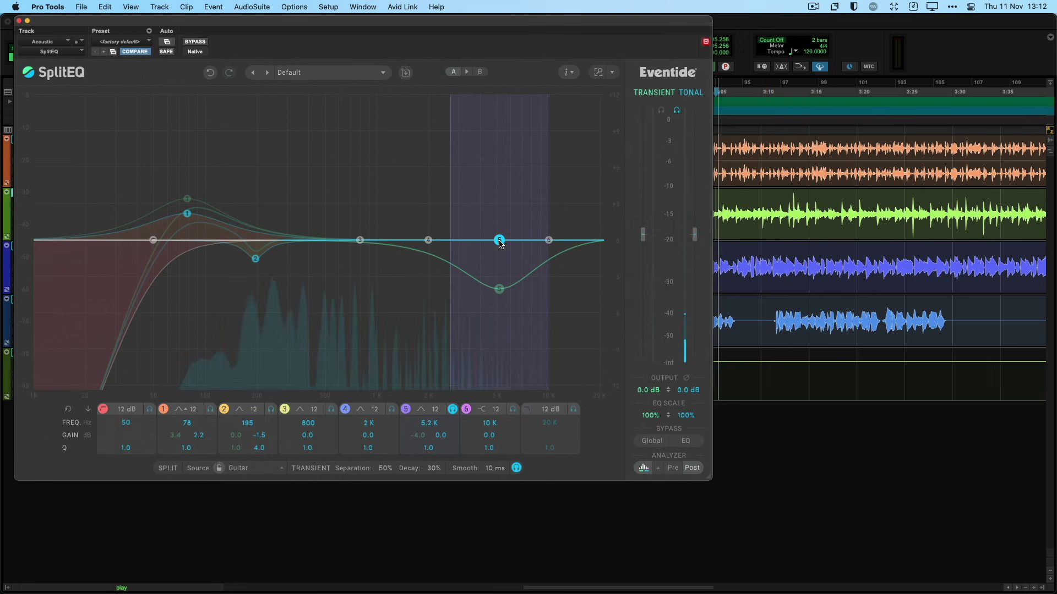
pyautogui.moveTo(501, 242); pyautogui.dragTo(498, 196)
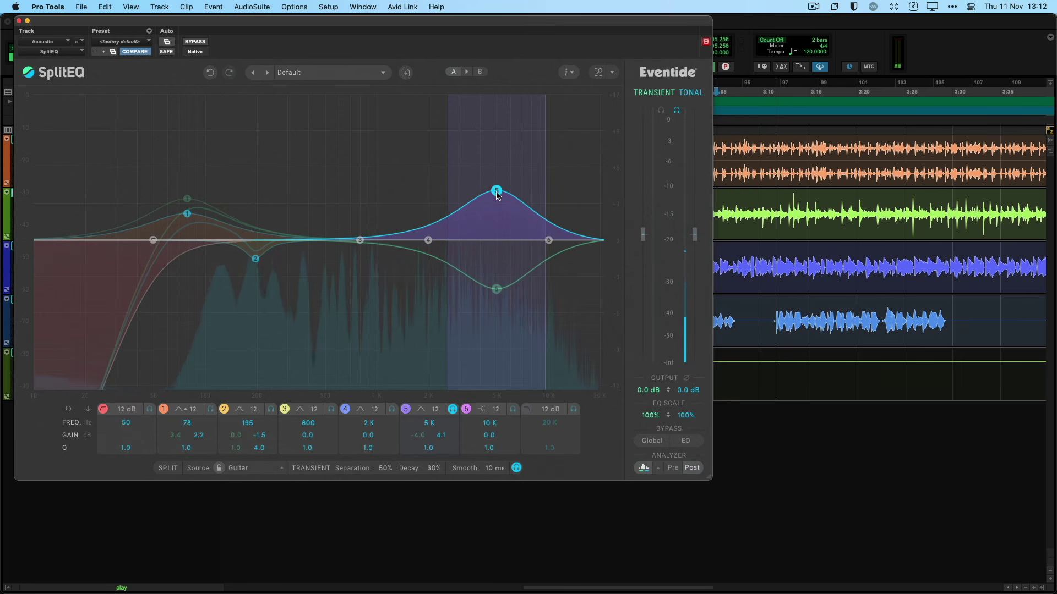
pyautogui.click(453, 409)
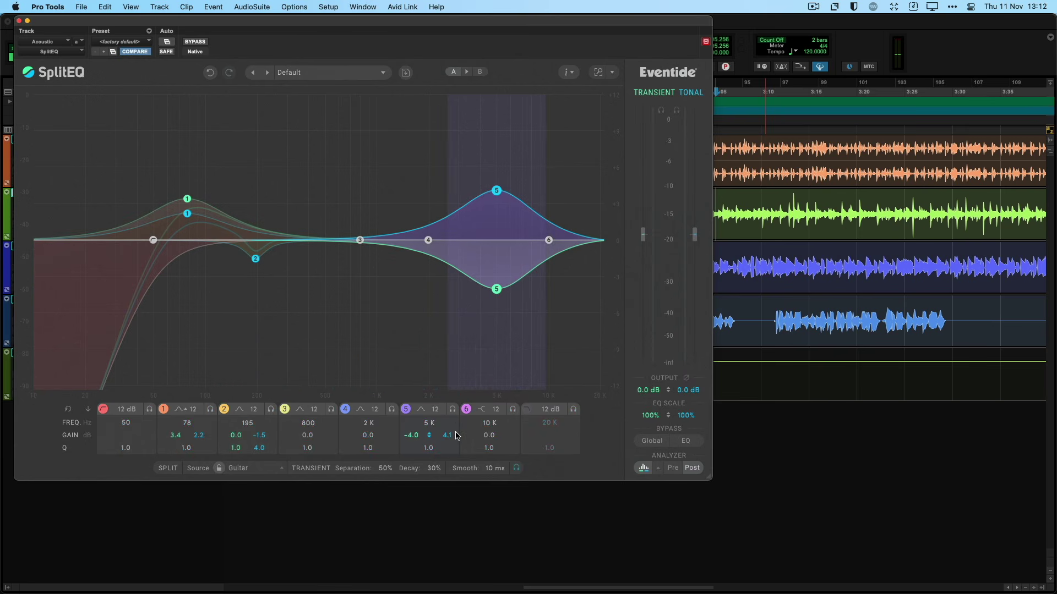
# Refine band 5 during playback to about -5.3 dB transient and 3.2 dB tonal at 4.9 kHz
pyautogui.press('space')
pyautogui.moveTo(497, 194)
pyautogui.mouseDown()
pyautogui.moveTo(495, 169)
pyautogui.moveTo(493, 248)
pyautogui.moveTo(495, 189)
pyautogui.mouseUp()
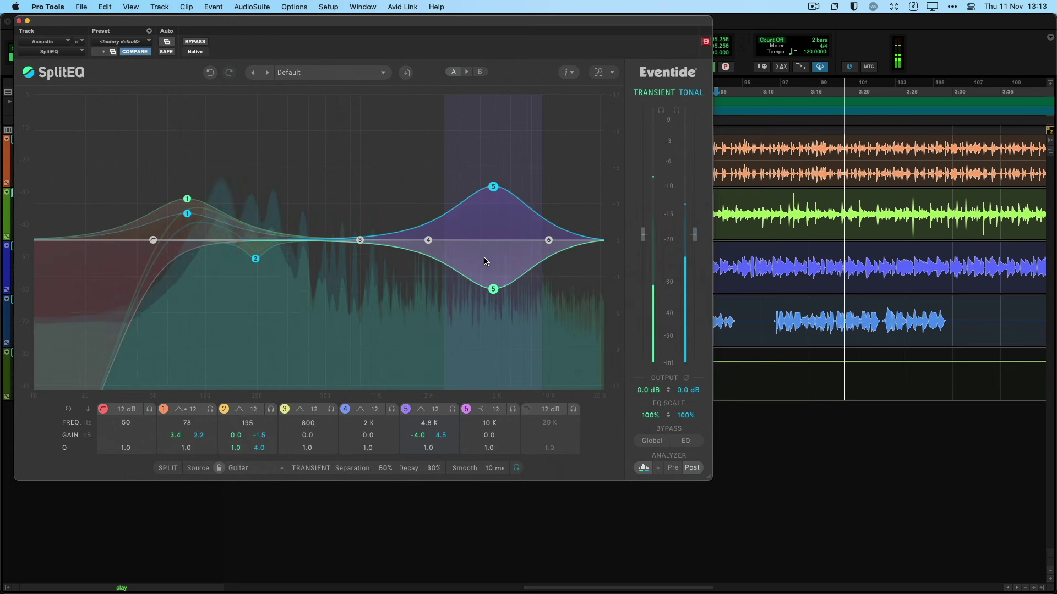
pyautogui.press('space')
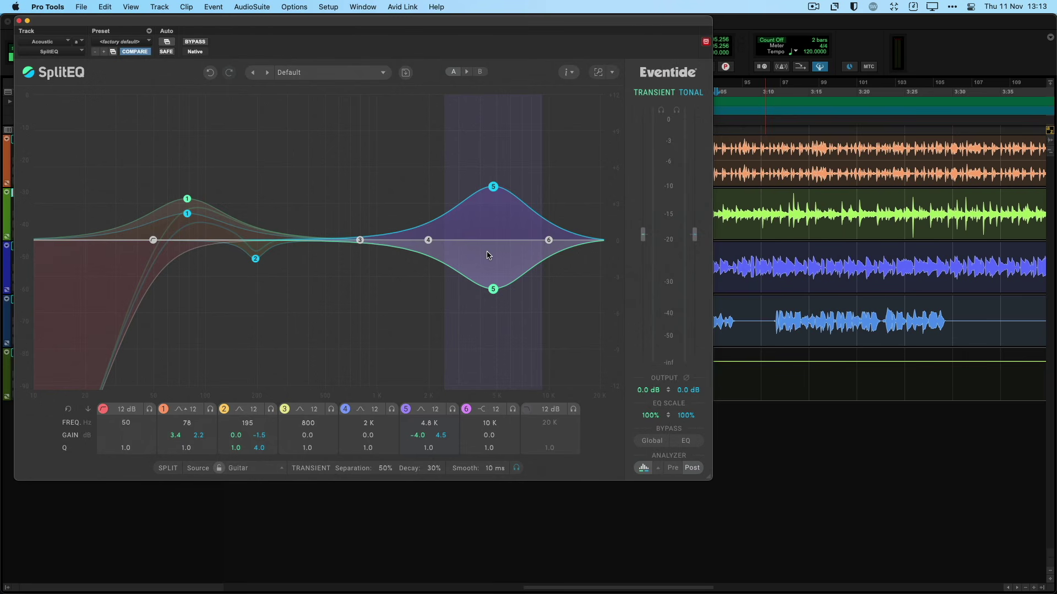
pyautogui.moveTo(490, 249)
pyautogui.mouseDown()
pyautogui.moveTo(490, 237)
pyautogui.moveTo(488, 261)
pyautogui.moveTo(492, 231)
pyautogui.moveTo(494, 263)
pyautogui.moveTo(492, 231)
pyautogui.moveTo(491, 270)
pyautogui.moveTo(495, 218)
pyautogui.moveTo(488, 298)
pyautogui.moveTo(493, 256)
pyautogui.moveTo(493, 266)
pyautogui.mouseUp()
pyautogui.press('space')
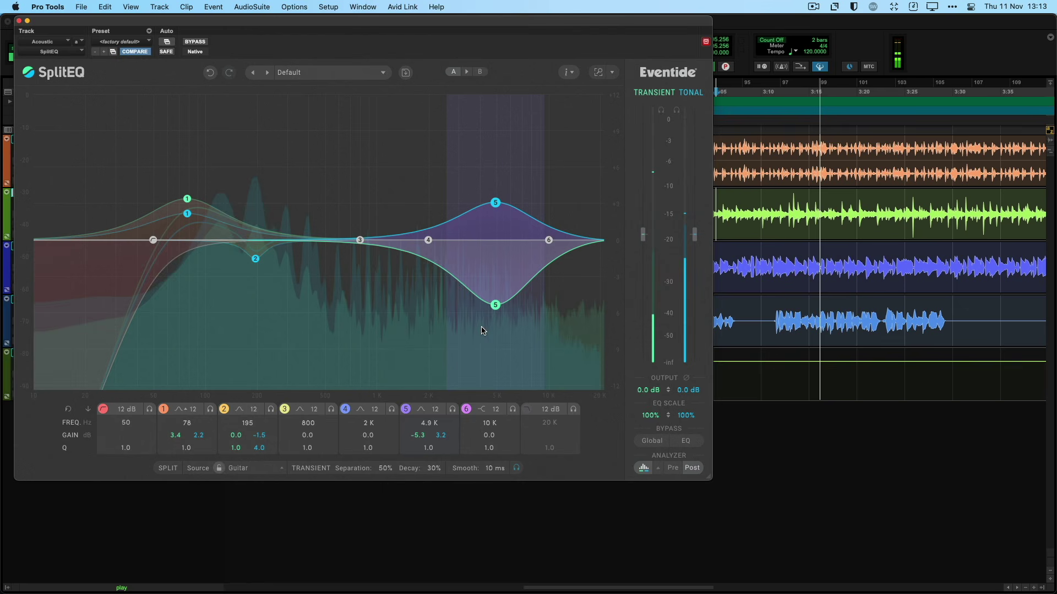
# Toggle the global bypass during playback to compare the acoustic with and without the band 5 shaping
pyautogui.click(650, 439)
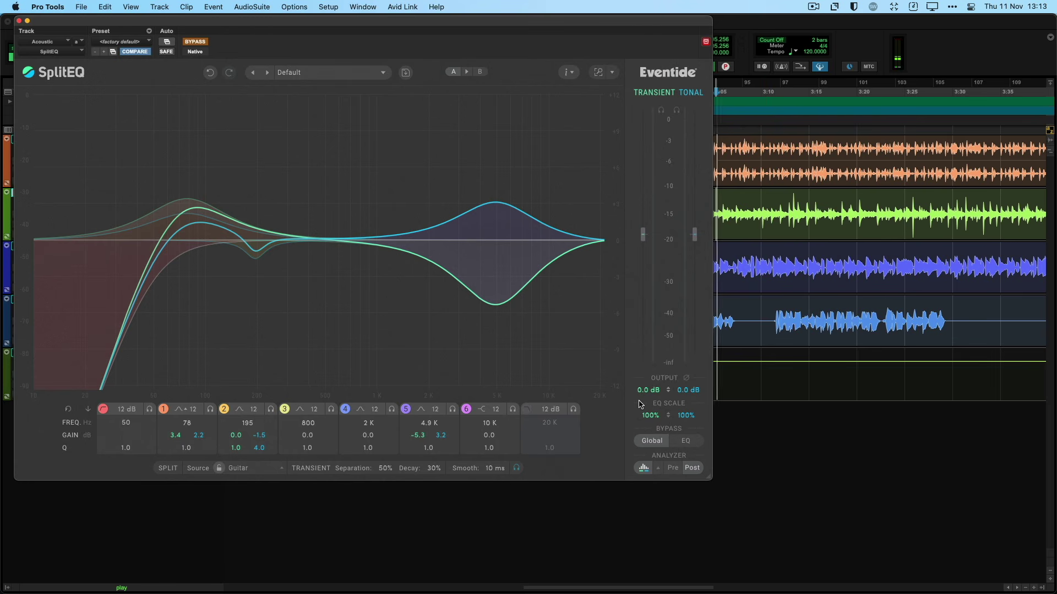
pyautogui.click(655, 446)
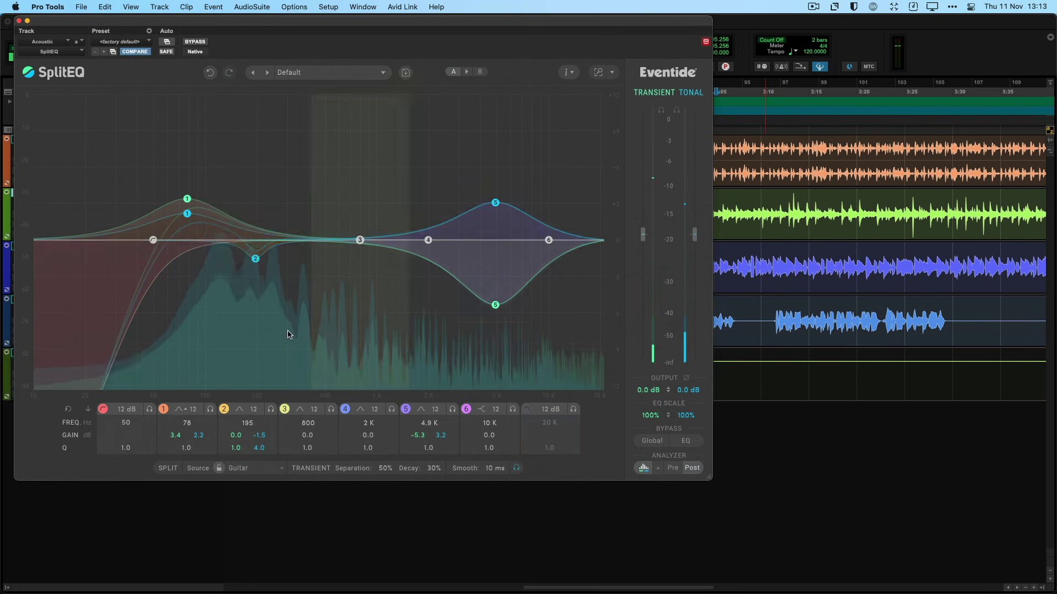
pyautogui.press('space')
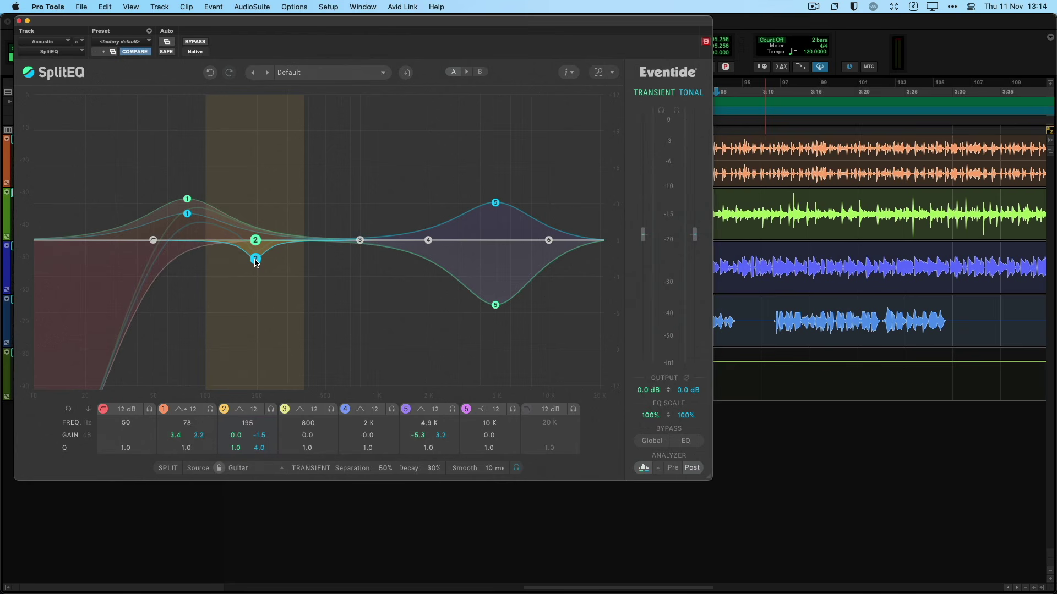
# Reset band 2's tonal cut and lower band 1's transient gain to 2.2 dB at 79 Hz, matching its tonal gain
pyautogui.doubleClick(255, 260)
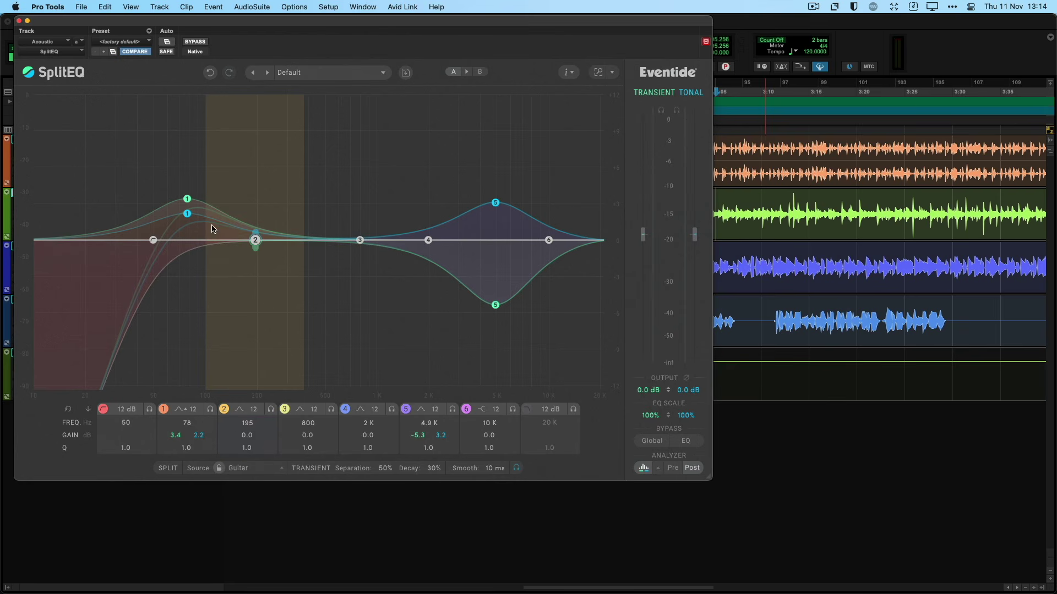
pyautogui.moveTo(187, 199); pyautogui.dragTo(186, 218)
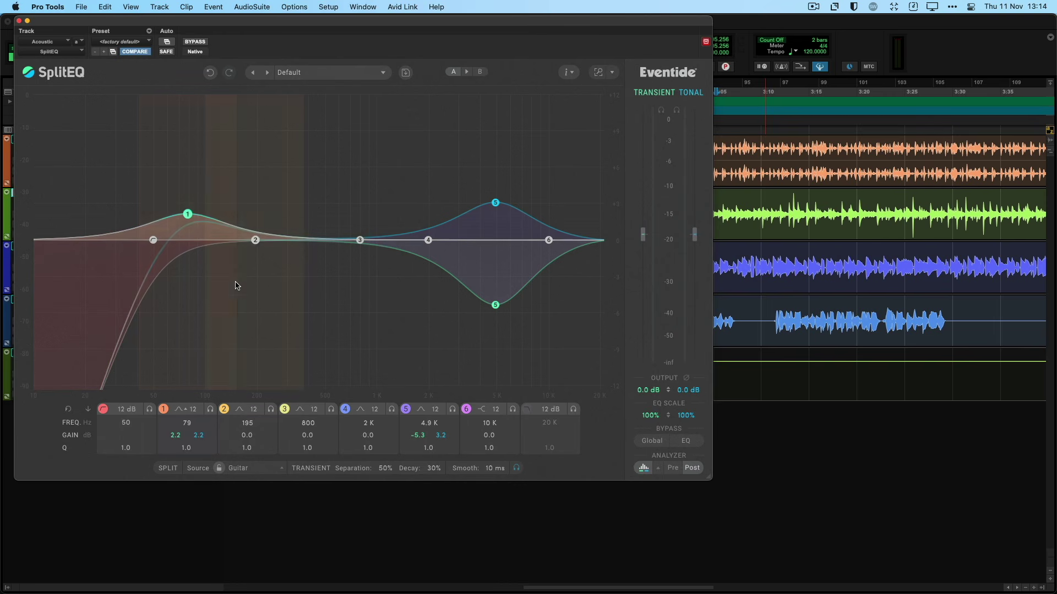
# Play the acoustic with the simplified low end and compare it against the global bypass
pyautogui.press('space')
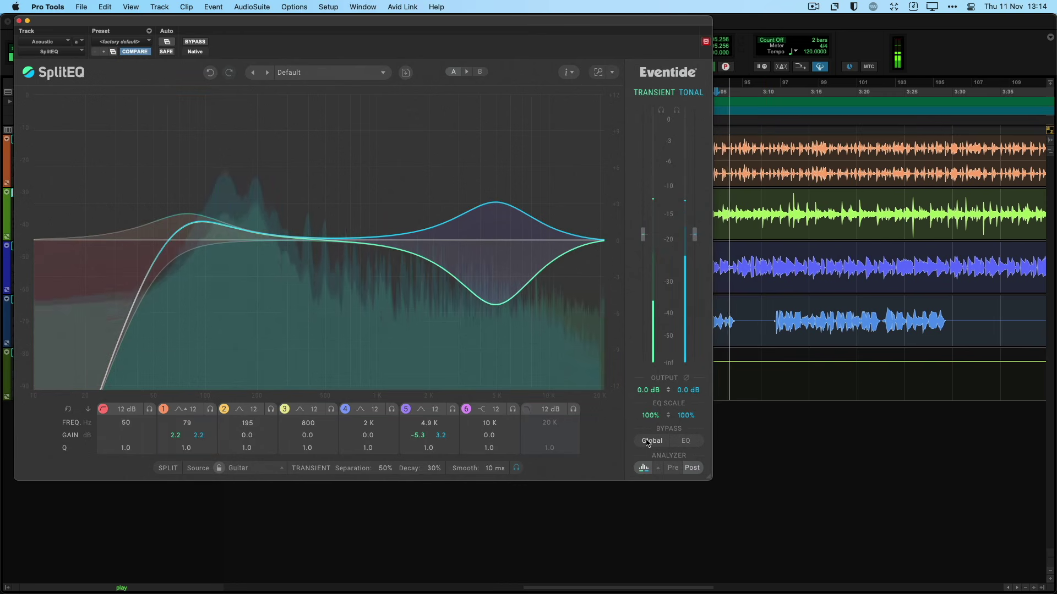
pyautogui.click(648, 442)
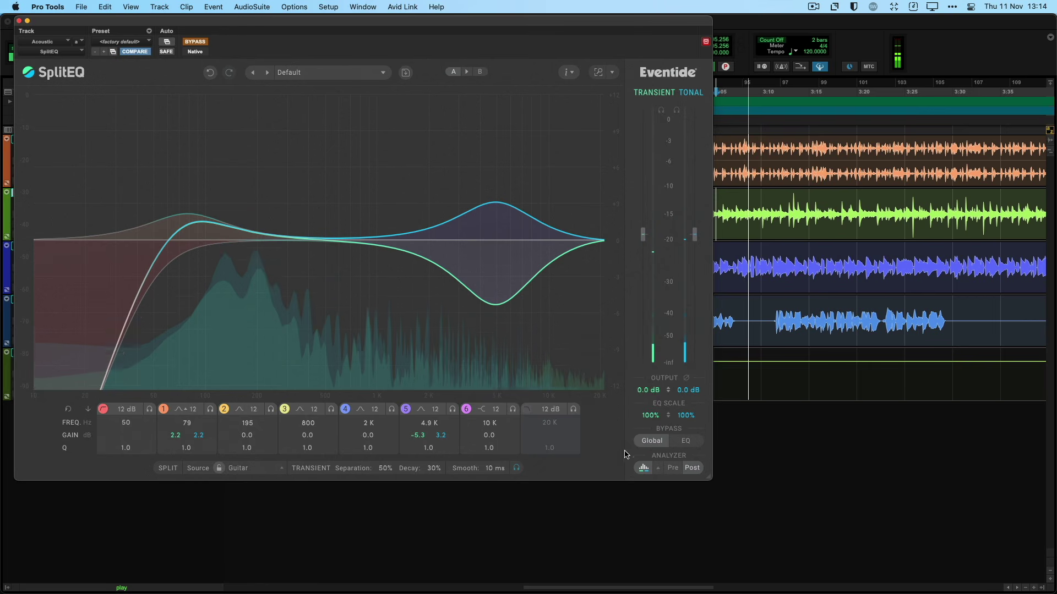
pyautogui.click(652, 442)
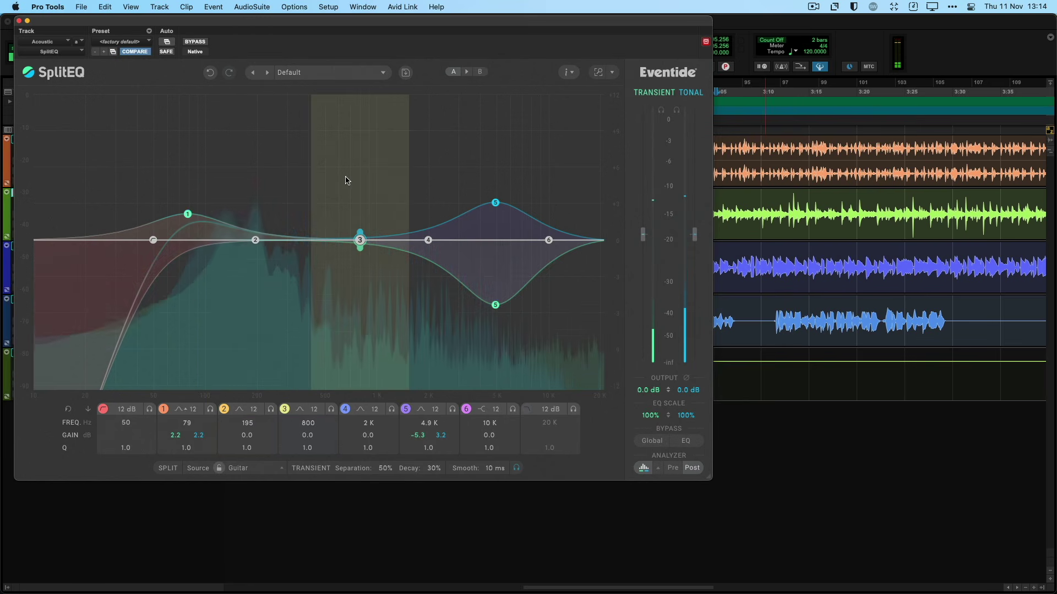
pyautogui.press('space')
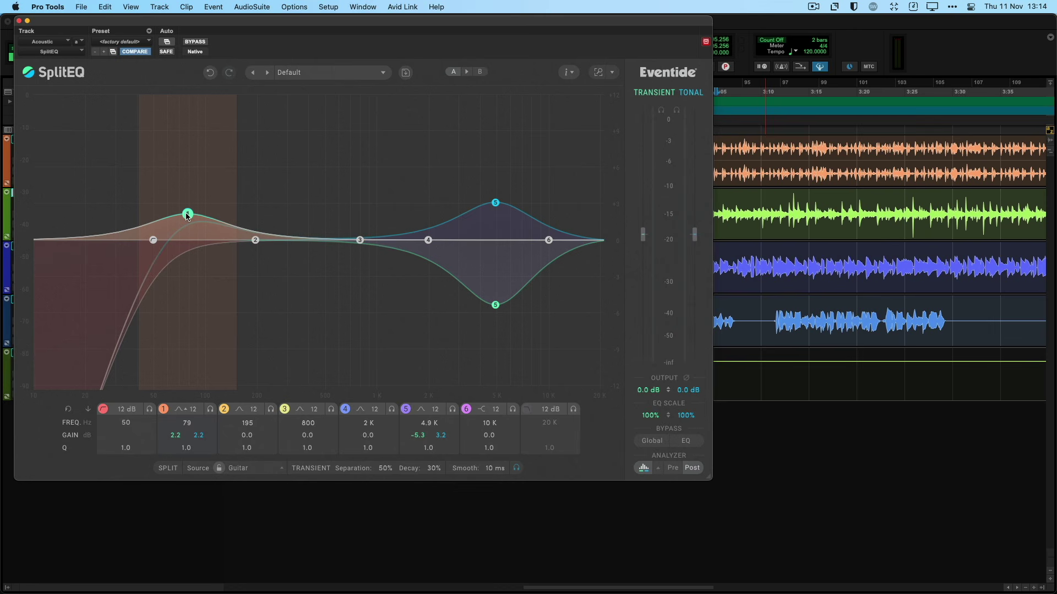
# Close the acoustic's SplitEQ window and switch the solo from the Acoustic track to the Drums track
pyautogui.click(19, 21)
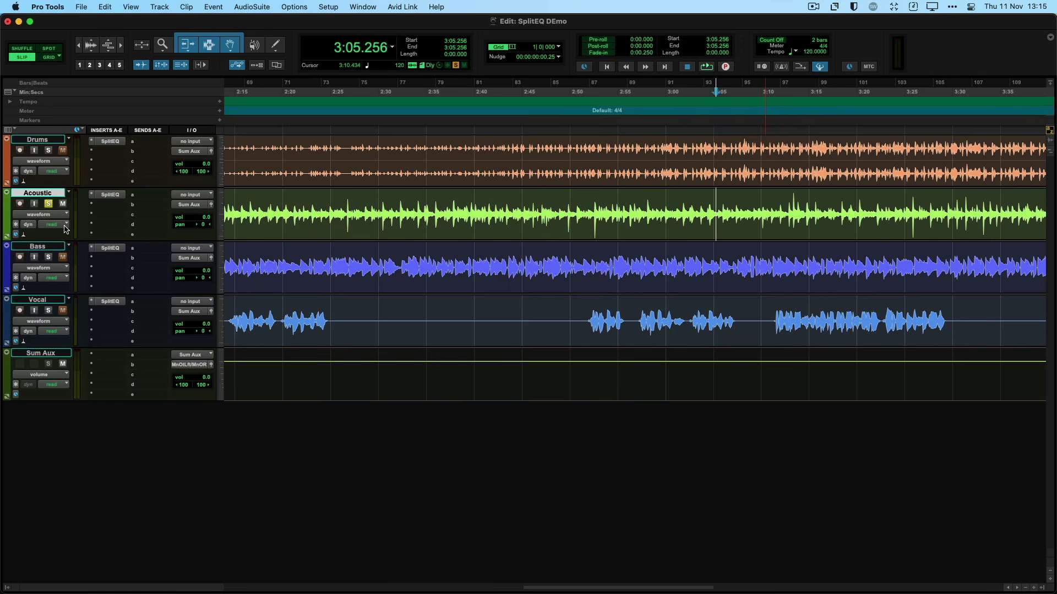
pyautogui.click(49, 205)
pyautogui.click(48, 151)
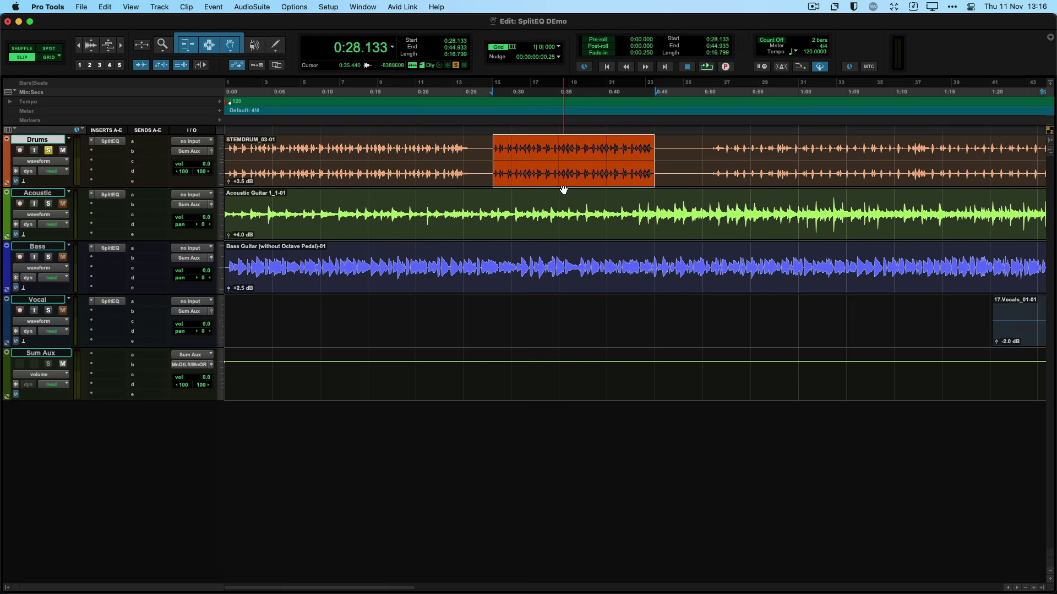
# Play the selected drum section starting at 0:28.133 and open the SplitEQ insert on the Drums track
pyautogui.press('space')
pyautogui.click(115, 145)
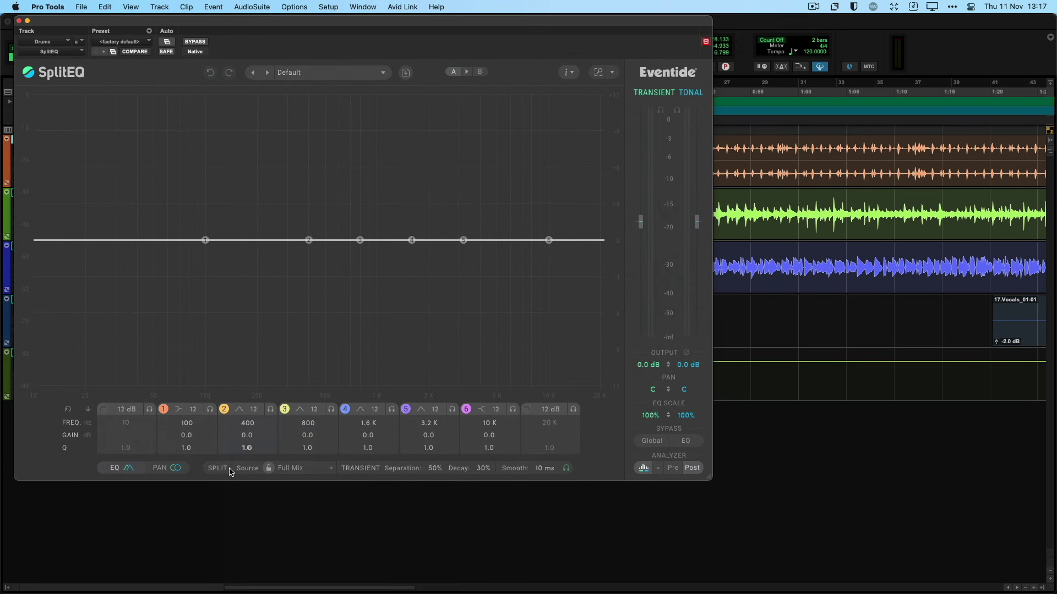
# Set the split source to Full Drum Set for the Drums track and audition the drums
pyautogui.click(297, 469)
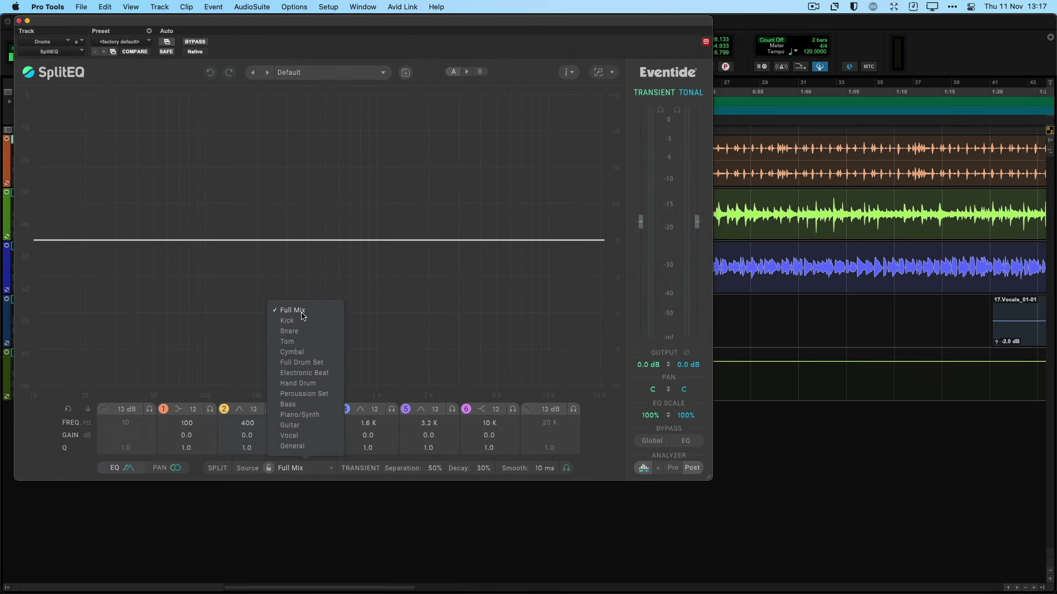
pyautogui.click(301, 363)
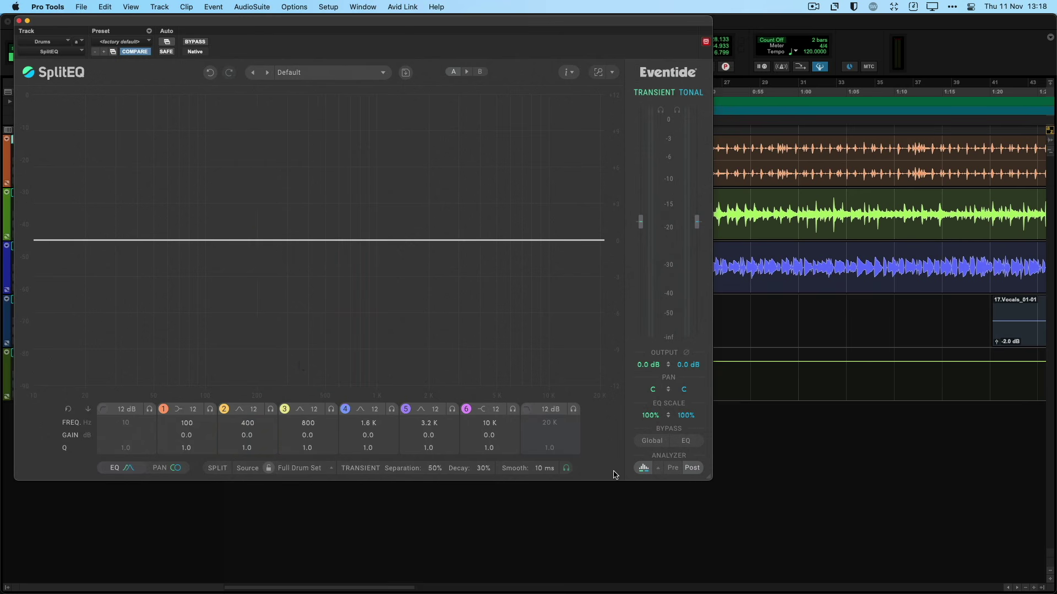
pyautogui.press('space')
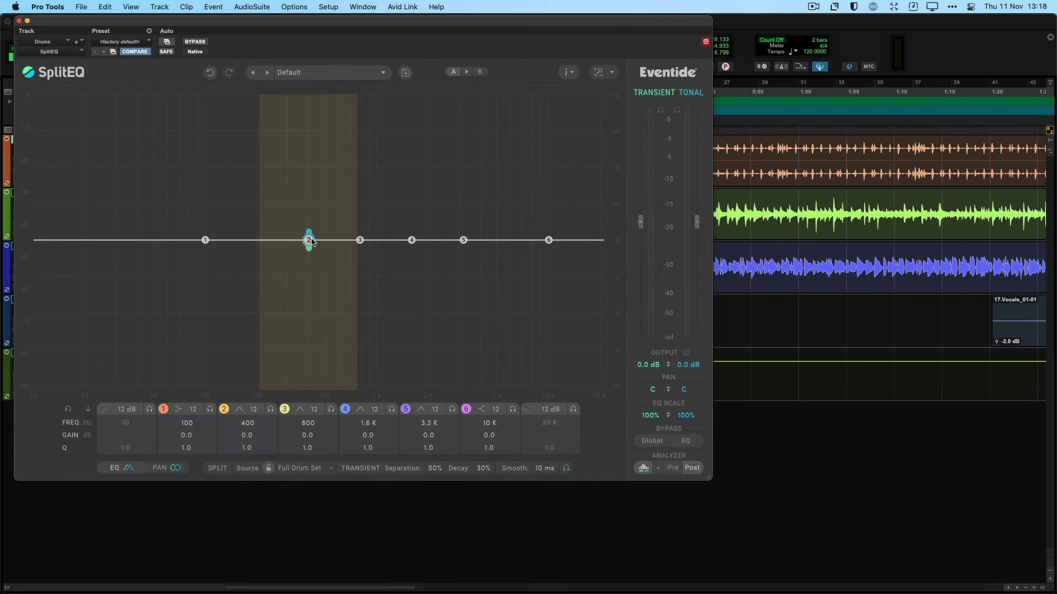
# Boost band 2's tonal gain during playback and sweep it from 253 to 354 Hz at up to 12.3 dB to listen for resonances
pyautogui.press('space')
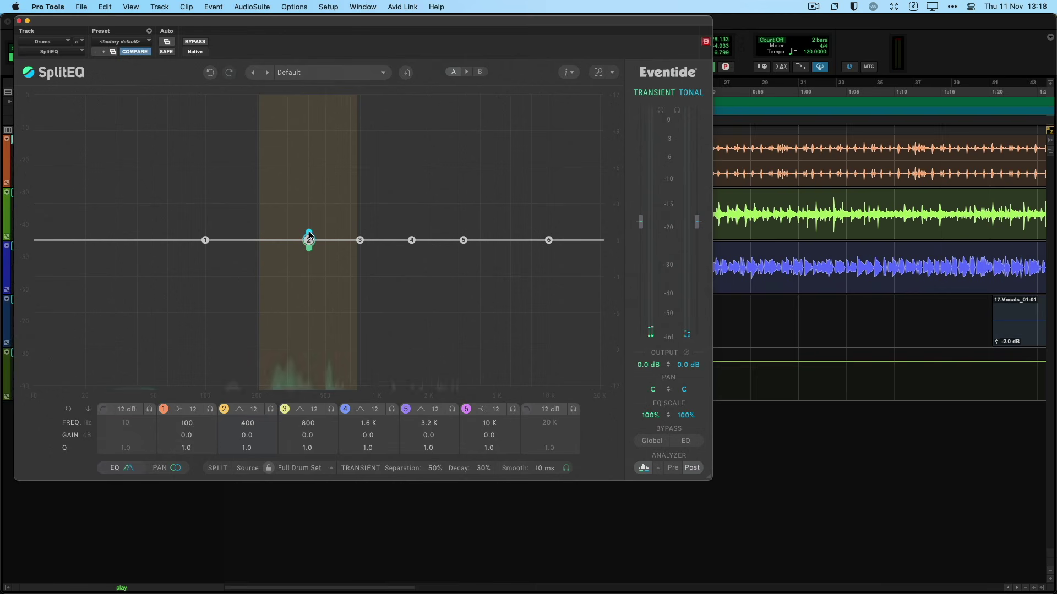
pyautogui.moveTo(309, 242); pyautogui.dragTo(277, 111)
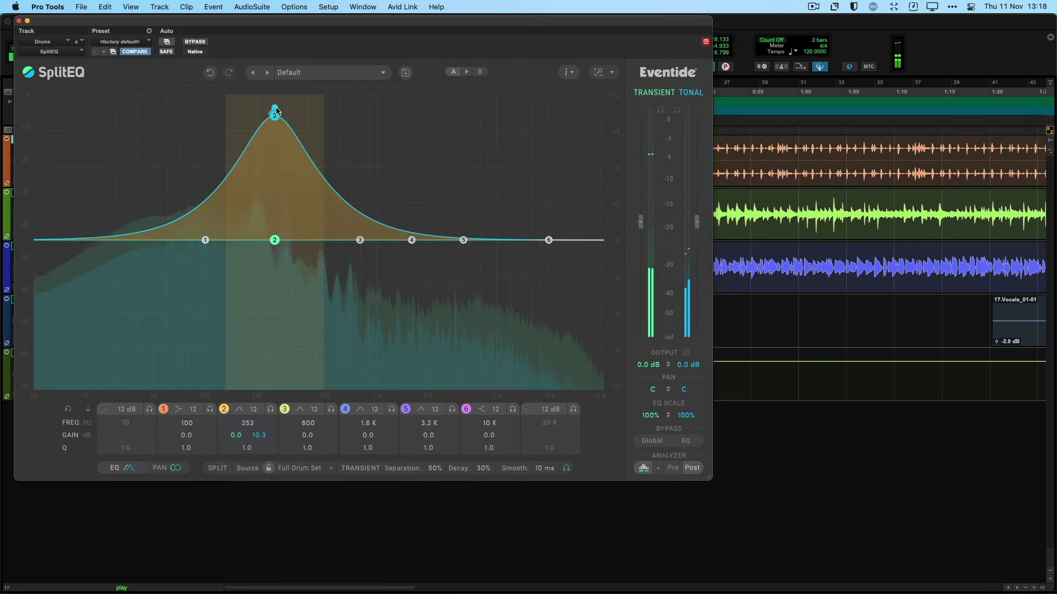
pyautogui.press('space')
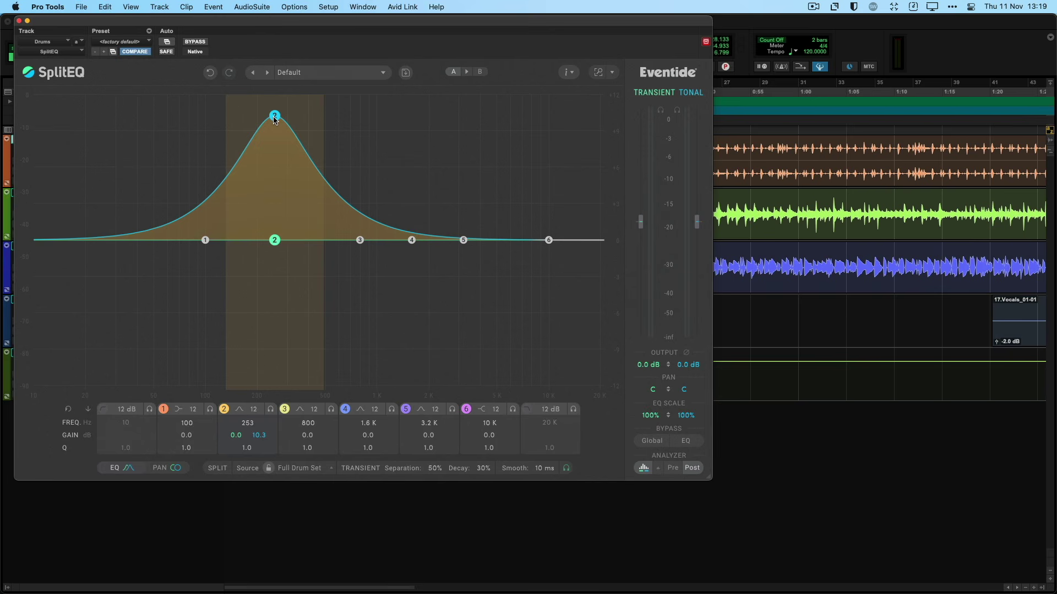
pyautogui.press('space')
pyautogui.moveTo(274, 118); pyautogui.dragTo(299, 98)
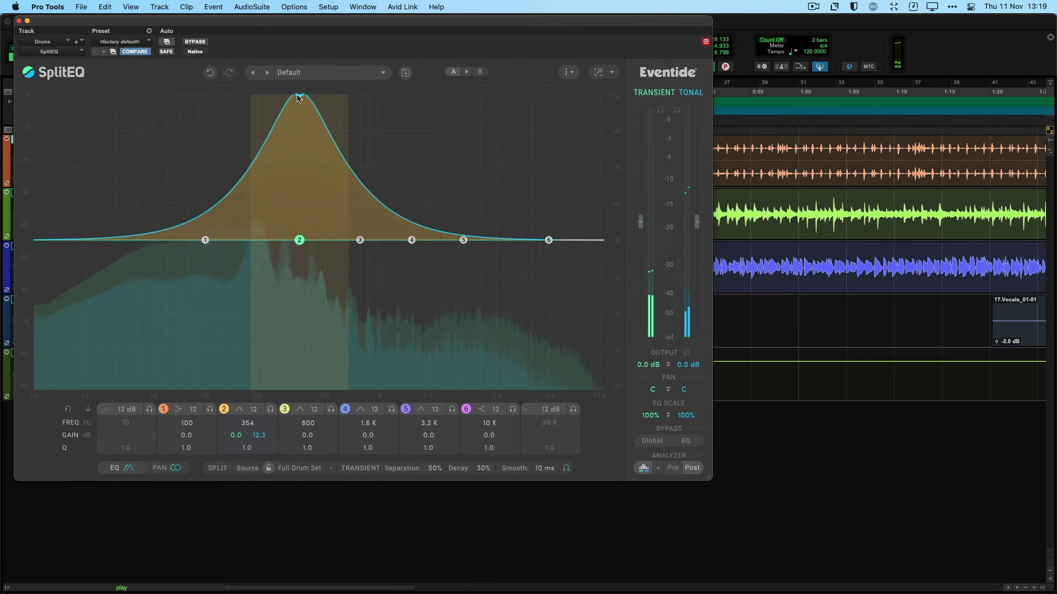
pyautogui.press('space')
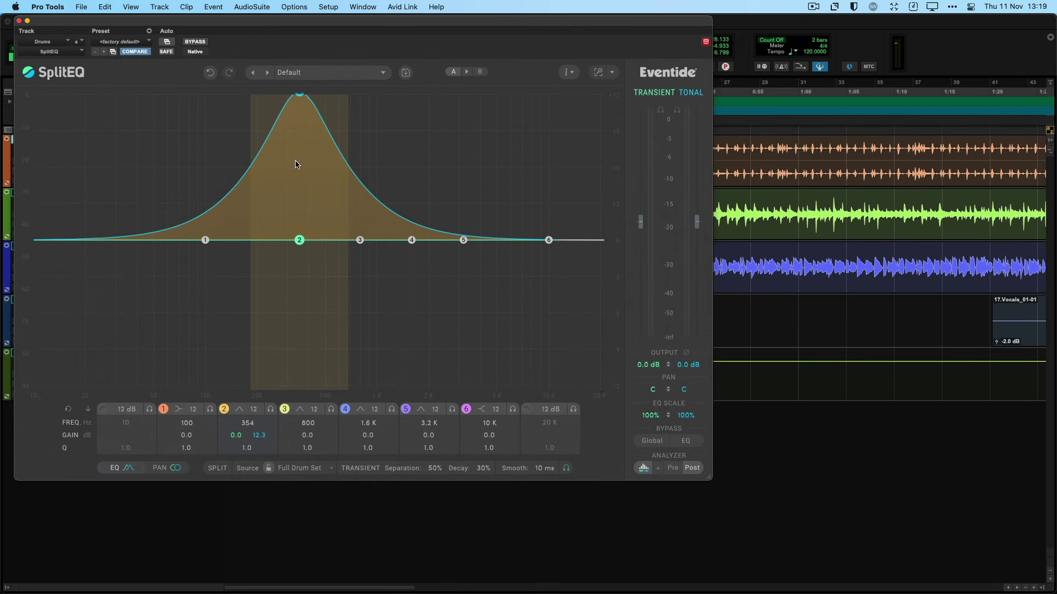
# Cut band 2's tonal gain by 1.5 dB at 351 Hz while the drums play
pyautogui.press('space')
pyautogui.moveTo(299, 97); pyautogui.dragTo(306, 285)
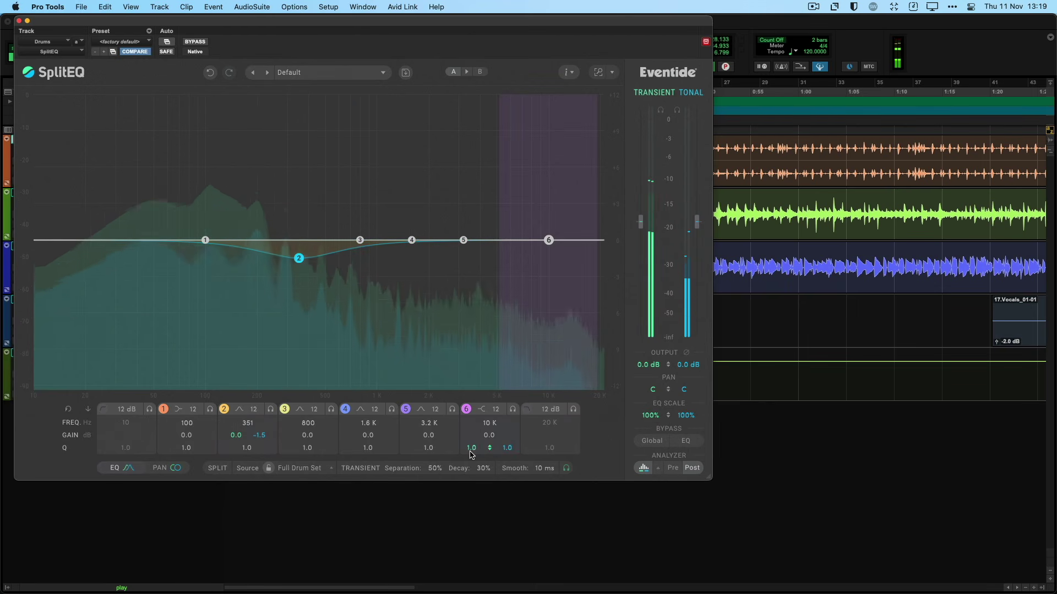
pyautogui.press('space')
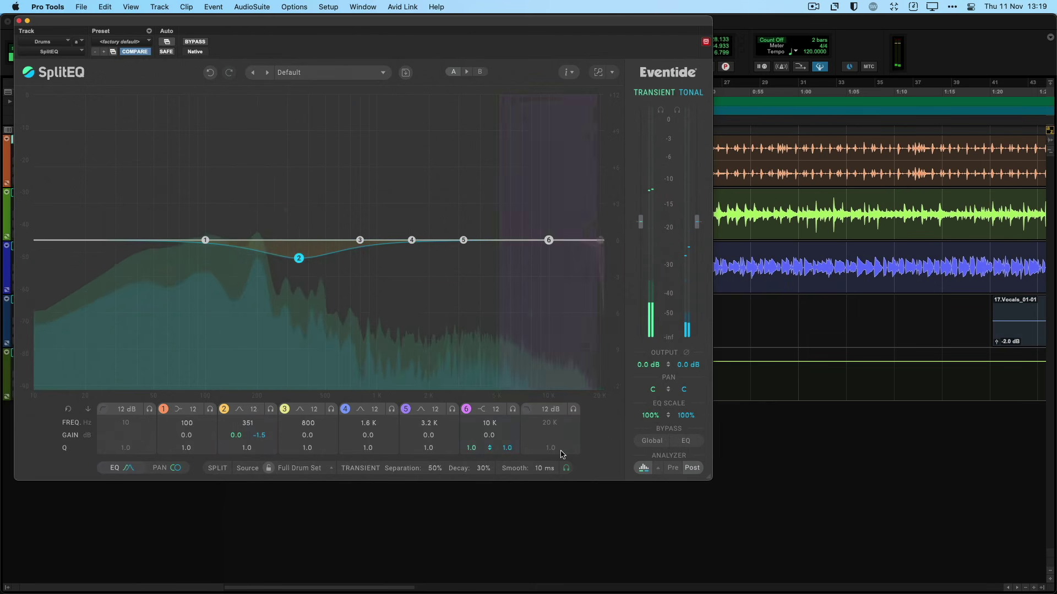
# Play the drums with the plug-in globally bypassed and re-engaged to compare the band 2 tonal cut
pyautogui.click(652, 442)
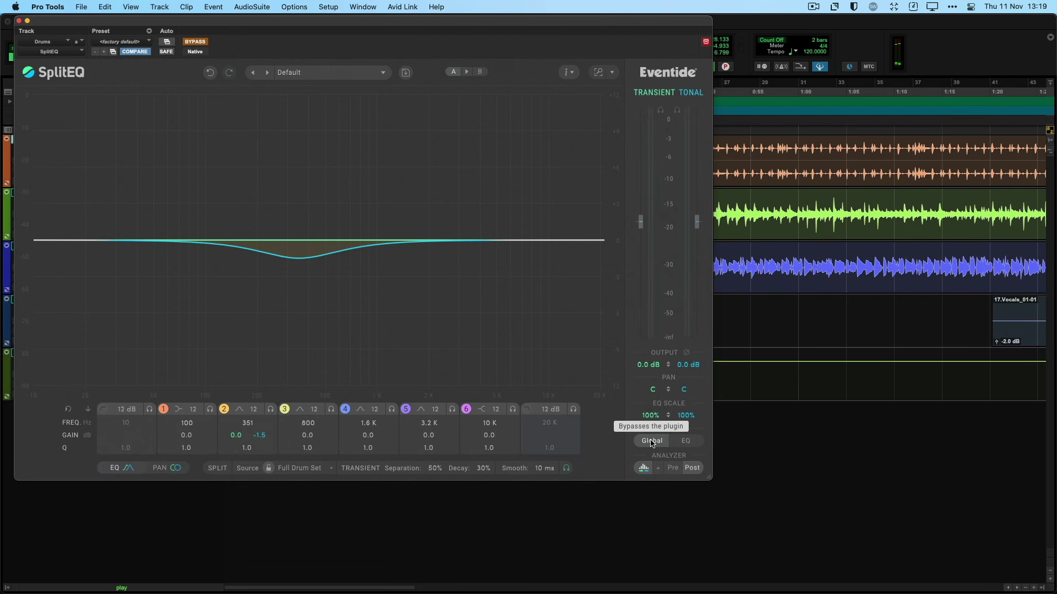
pyautogui.click(652, 442)
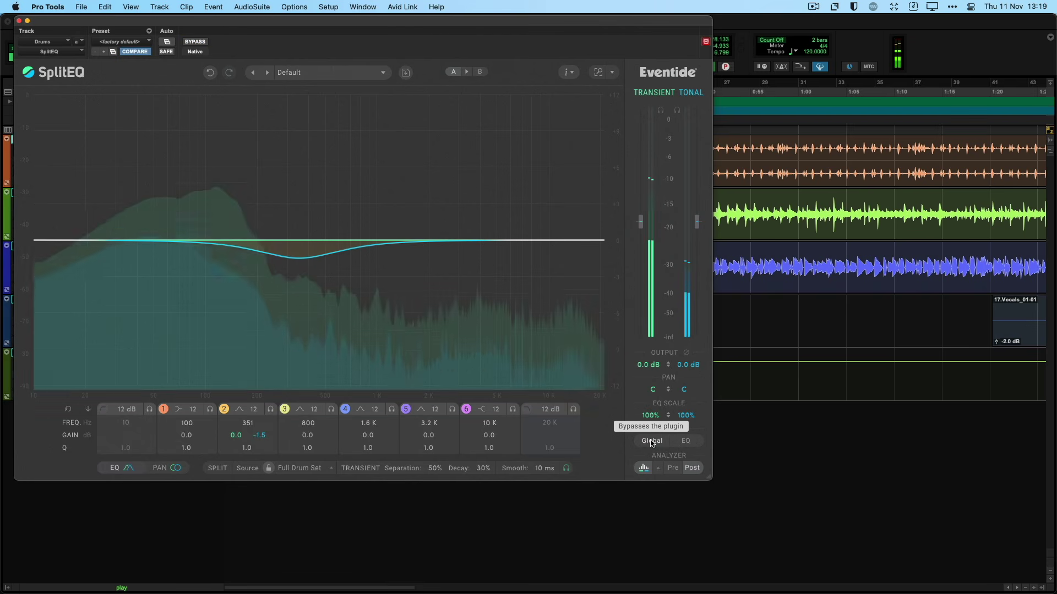
pyautogui.press('space')
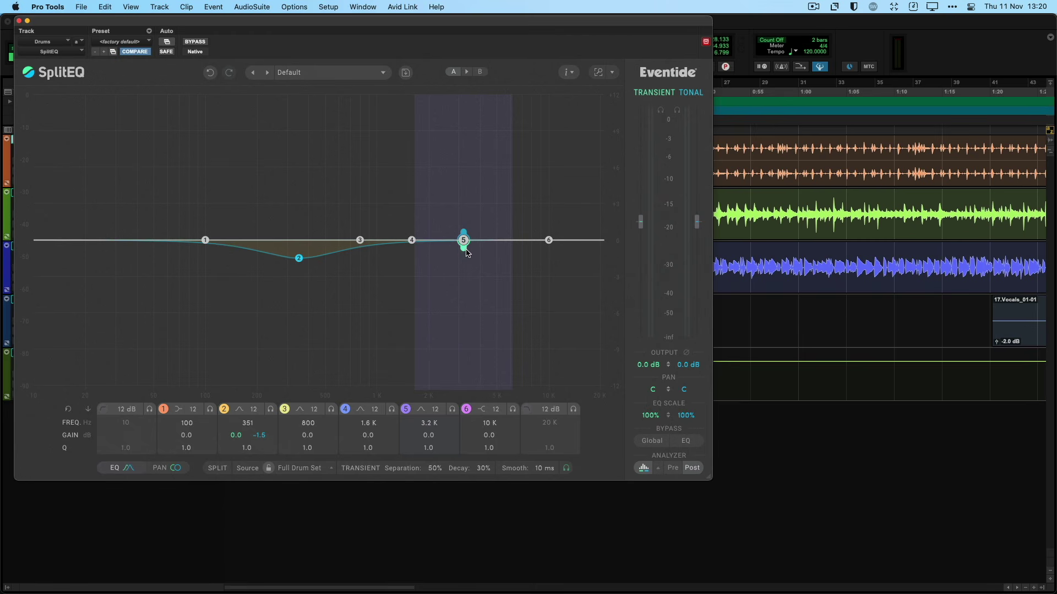
# Boost only the transient gain by 3.3 dB on band 5 at 6.5 kHz and on band 4 at 1.1 kHz
pyautogui.press('space')
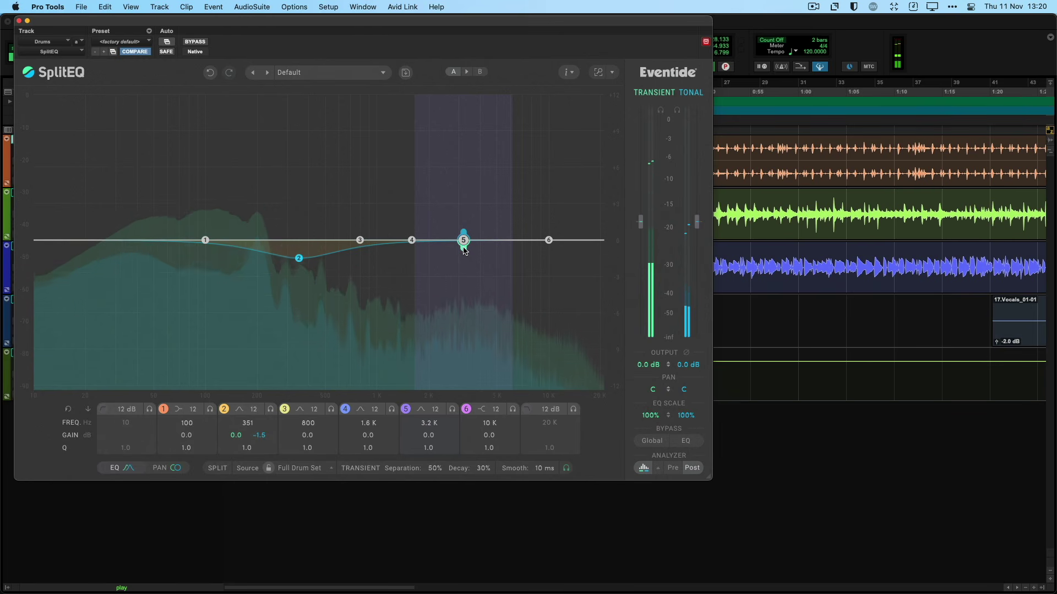
pyautogui.moveTo(466, 250); pyautogui.dragTo(506, 209)
pyautogui.moveTo(507, 209); pyautogui.dragTo(518, 211)
pyautogui.press('space')
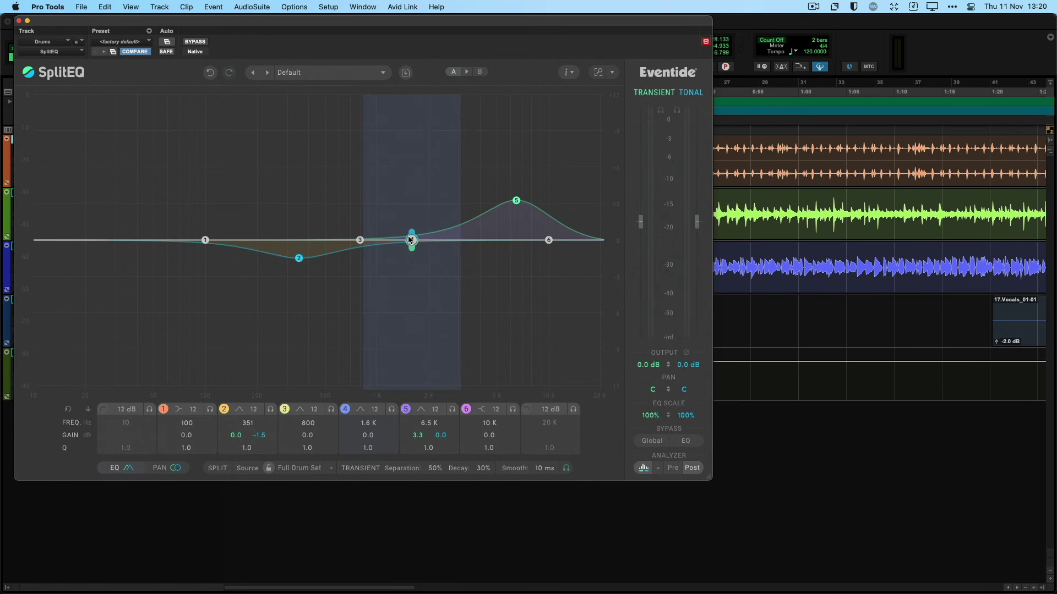
pyautogui.press('space')
pyautogui.moveTo(410, 239); pyautogui.dragTo(387, 201)
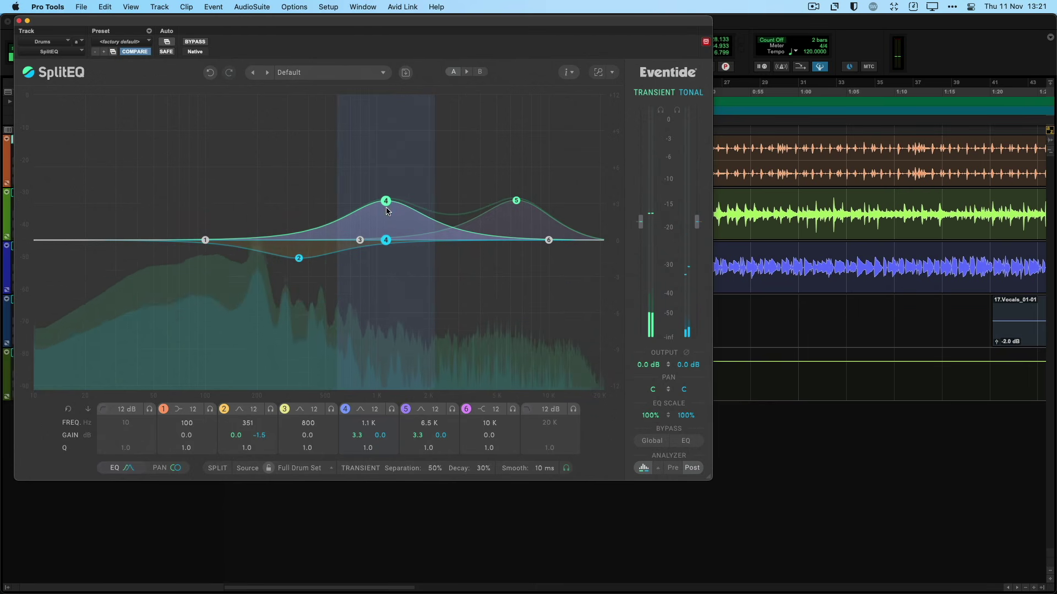
# Try the 12 dB low-cut filter at 10 Hz on the playing drums and switch it off again
pyautogui.click(204, 240)
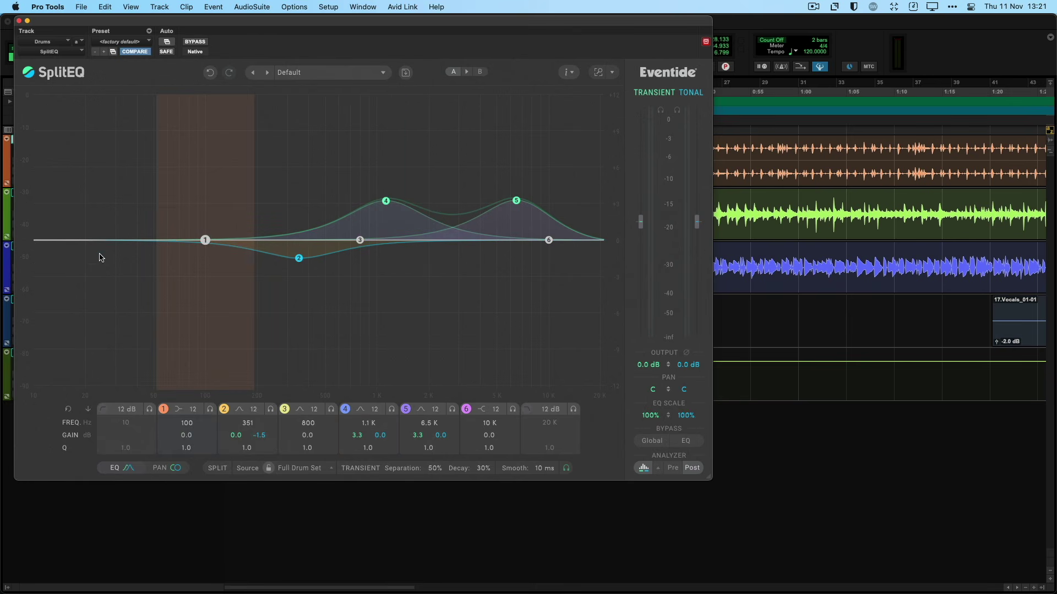
pyautogui.click(103, 409)
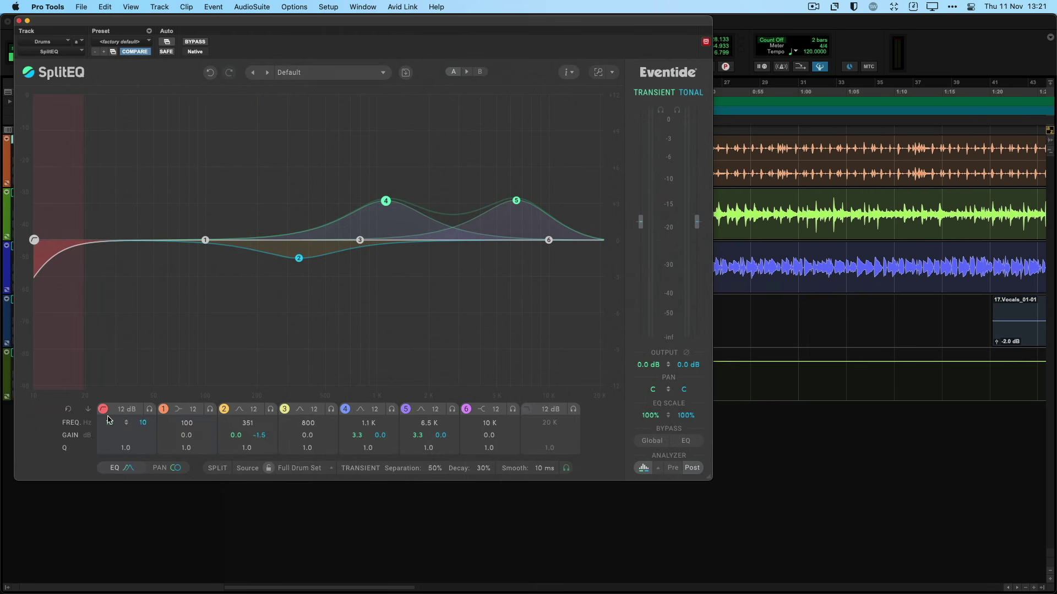
pyautogui.press('space')
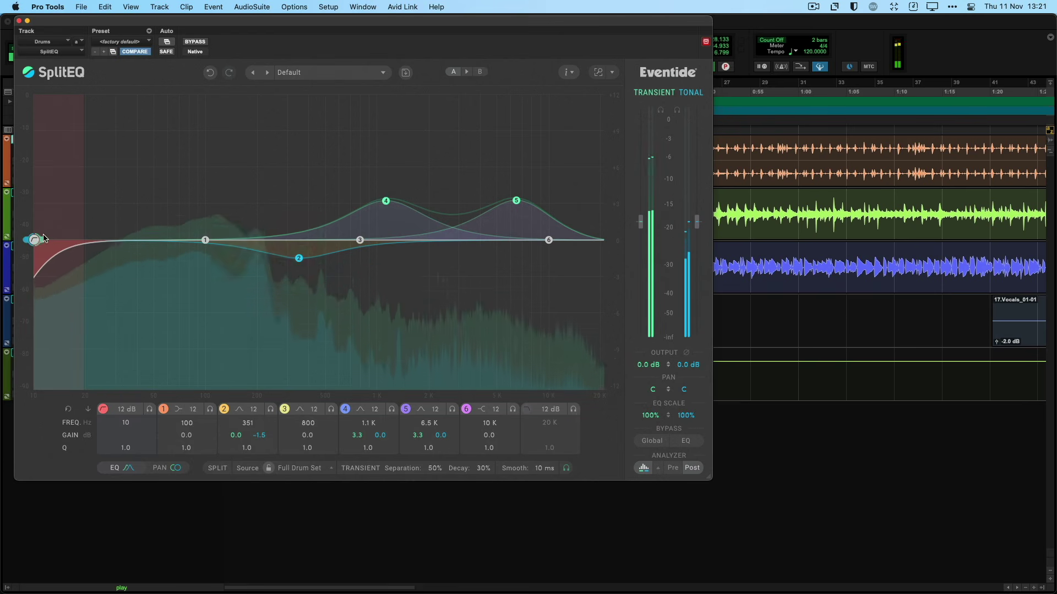
pyautogui.moveTo(35, 245)
pyautogui.mouseDown()
pyautogui.moveTo(138, 247)
pyautogui.moveTo(34, 244)
pyautogui.mouseUp()
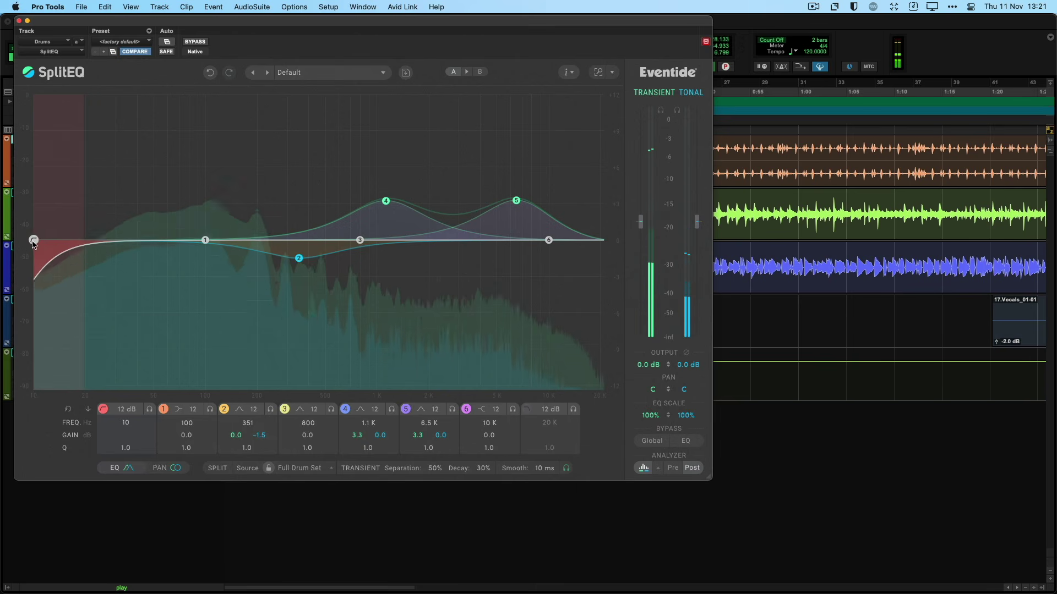
pyautogui.click(104, 410)
pyautogui.press('space')
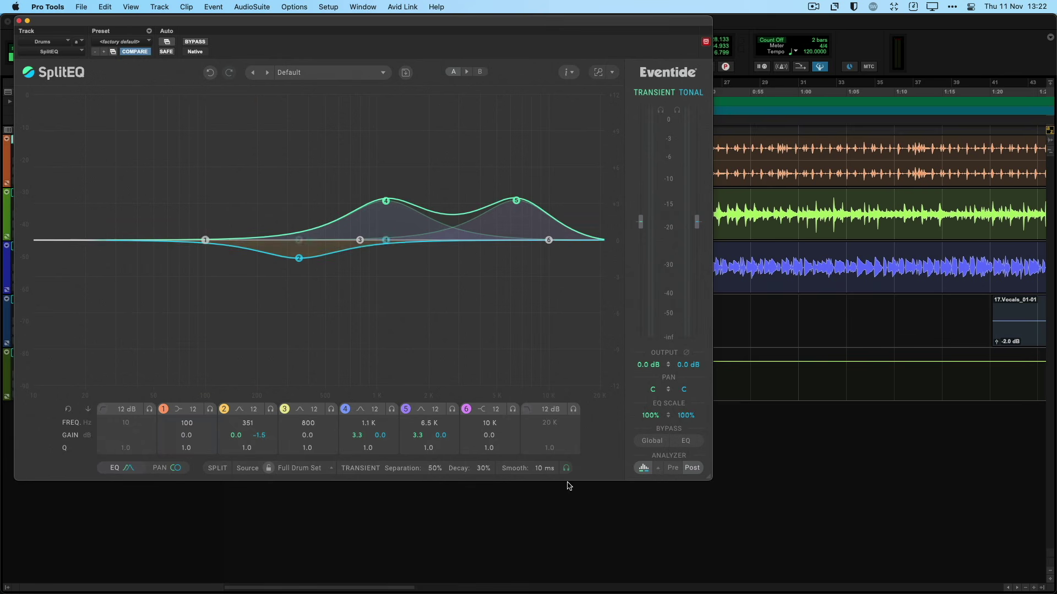
# Play the drums through the global bypass and re-engage the plug-in to compare the transient boosts
pyautogui.click(650, 443)
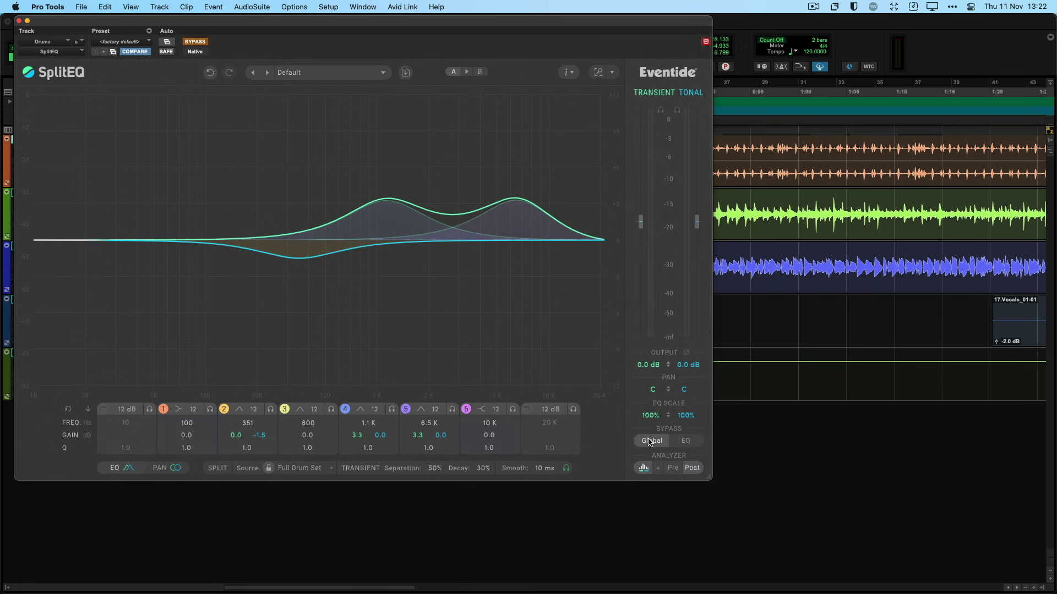
pyautogui.press('space')
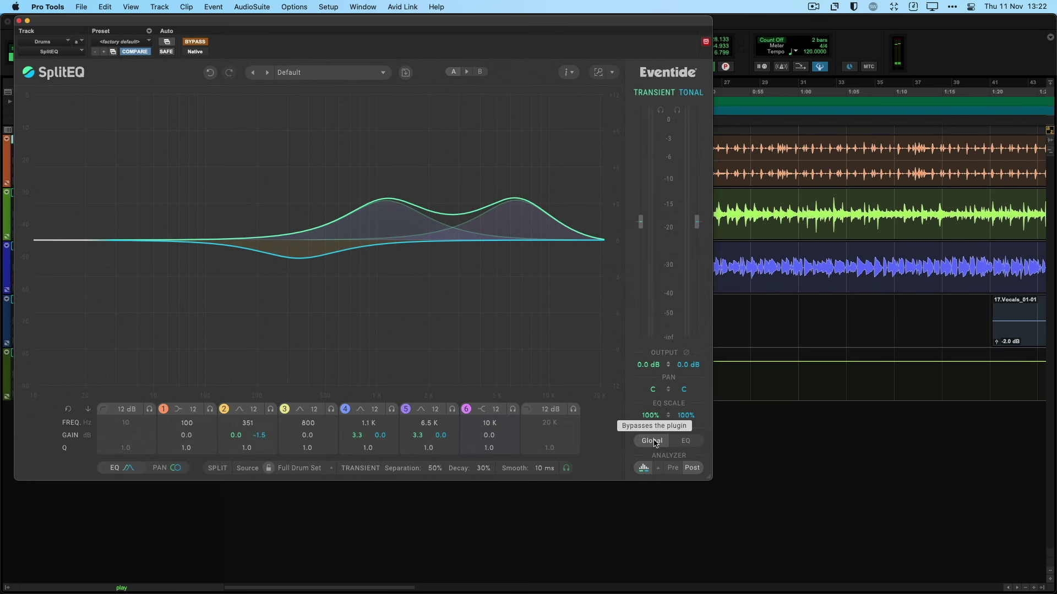
pyautogui.click(653, 441)
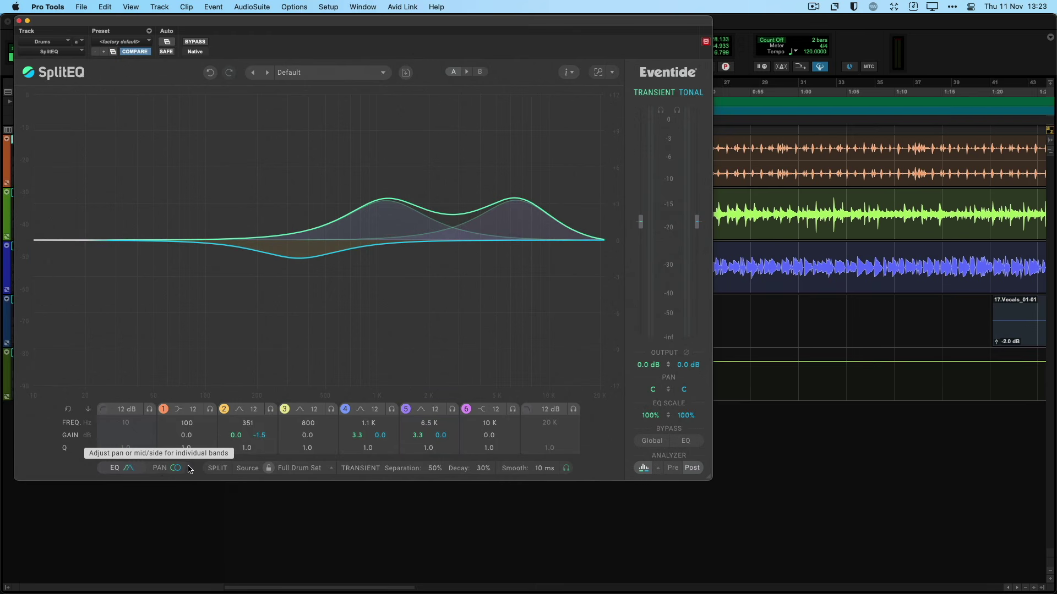
# Show the per-band pan settings, put band 5 in mid/side mode and widen its transient and tonal parts together during playback
pyautogui.click(159, 469)
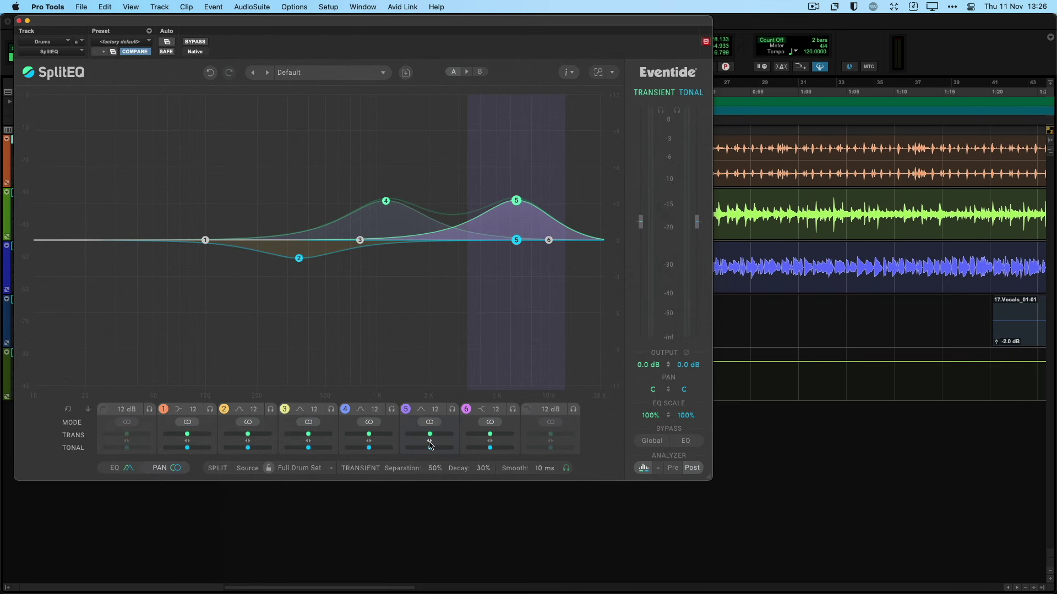
pyautogui.press('space')
pyautogui.moveTo(430, 444)
pyautogui.mouseDown()
pyautogui.moveTo(441, 444)
pyautogui.moveTo(418, 445)
pyautogui.moveTo(430, 443)
pyautogui.mouseUp()
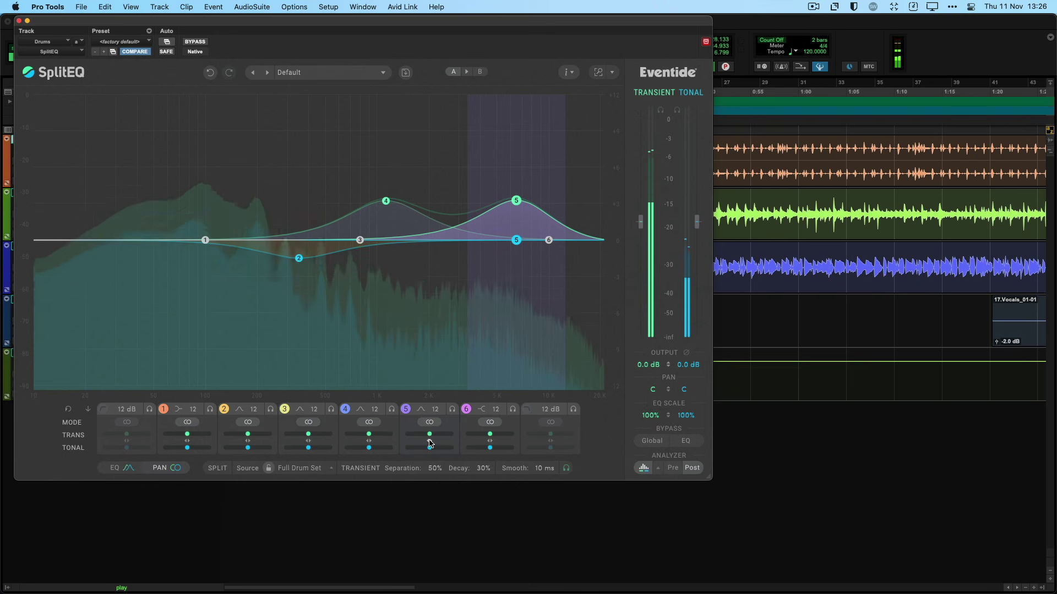
pyautogui.press('space')
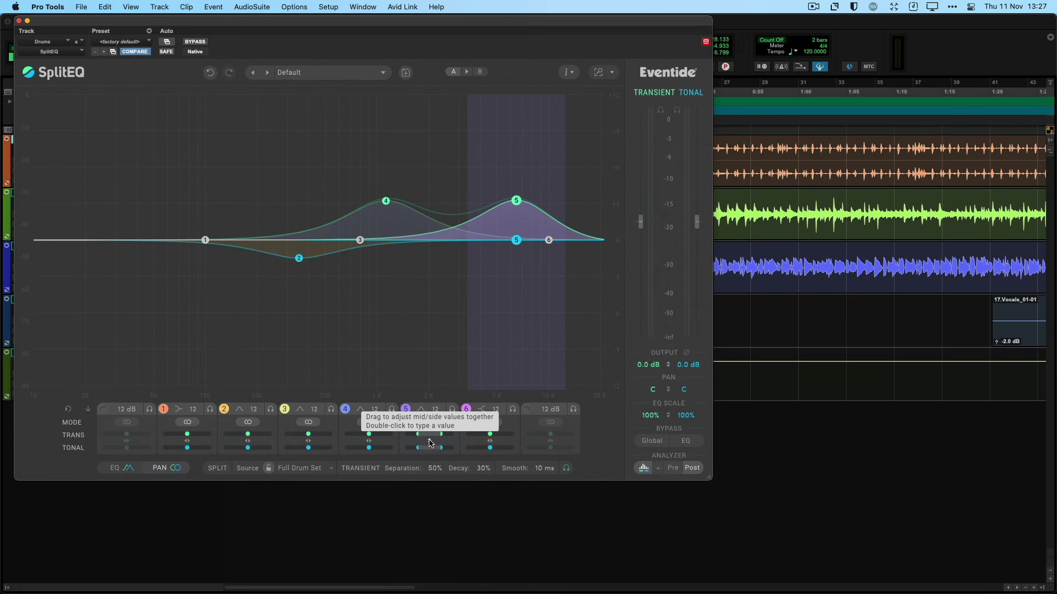
# Vary band 5's linked transient and tonal mid/side width during playback, leaving it at a moderately wide setting
pyautogui.press('space')
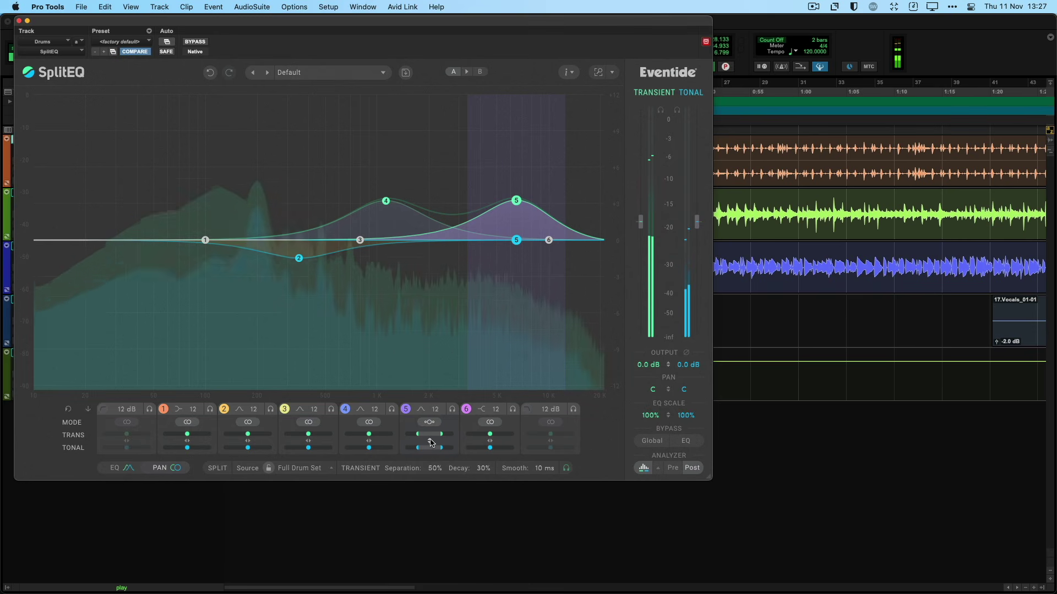
pyautogui.moveTo(433, 441); pyautogui.dragTo(431, 437)
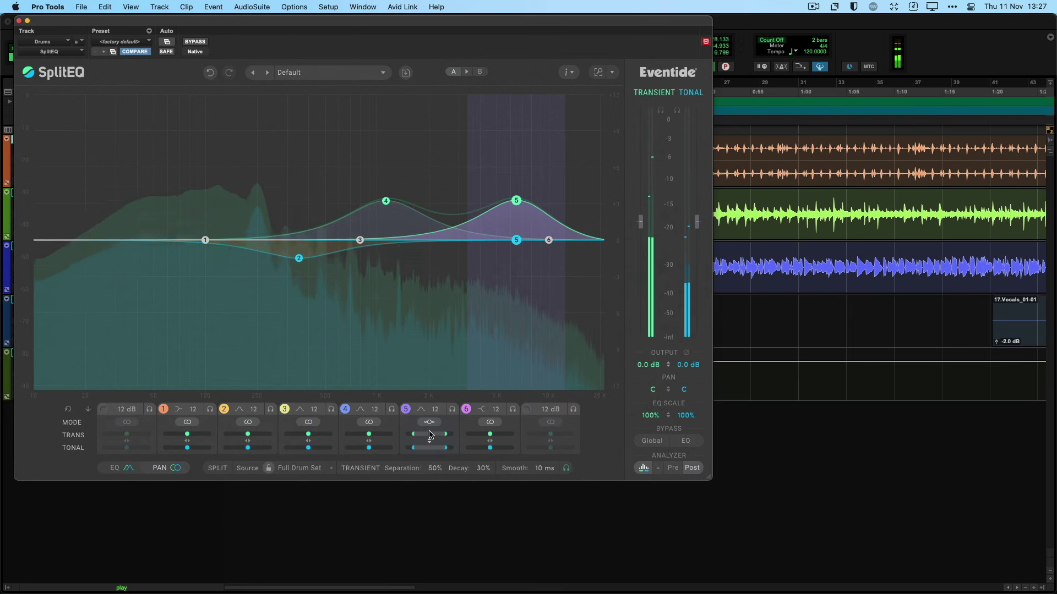
pyautogui.moveTo(429, 435); pyautogui.dragTo(431, 439)
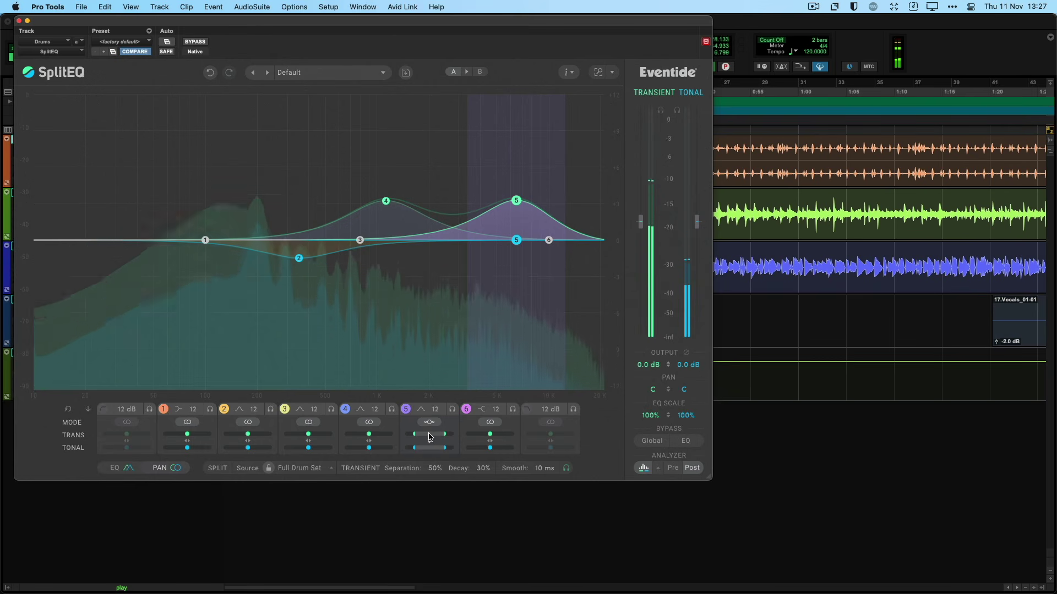
pyautogui.moveTo(430, 438); pyautogui.dragTo(428, 454)
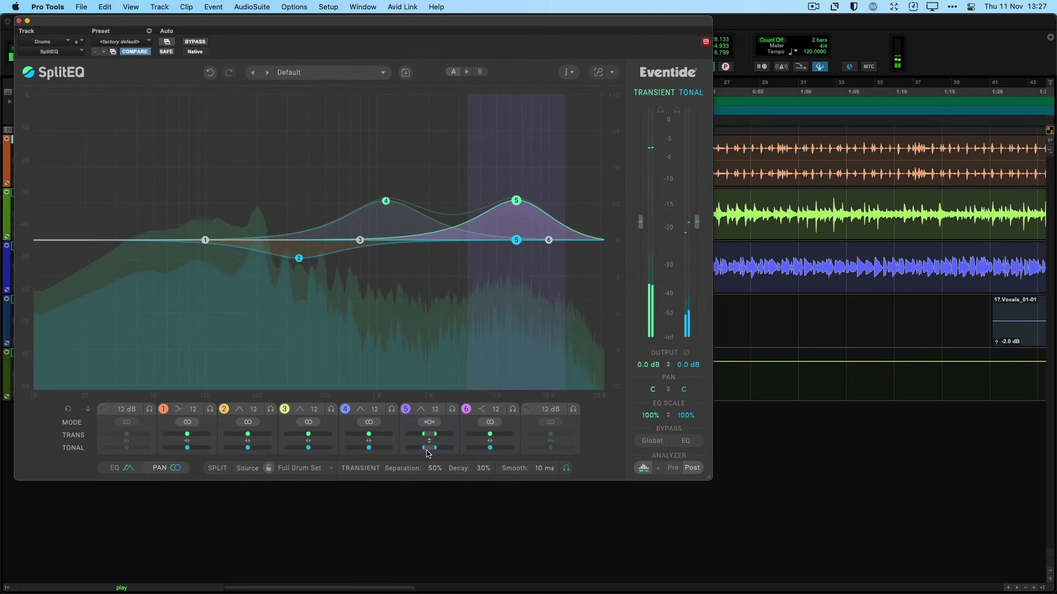
pyautogui.press('space')
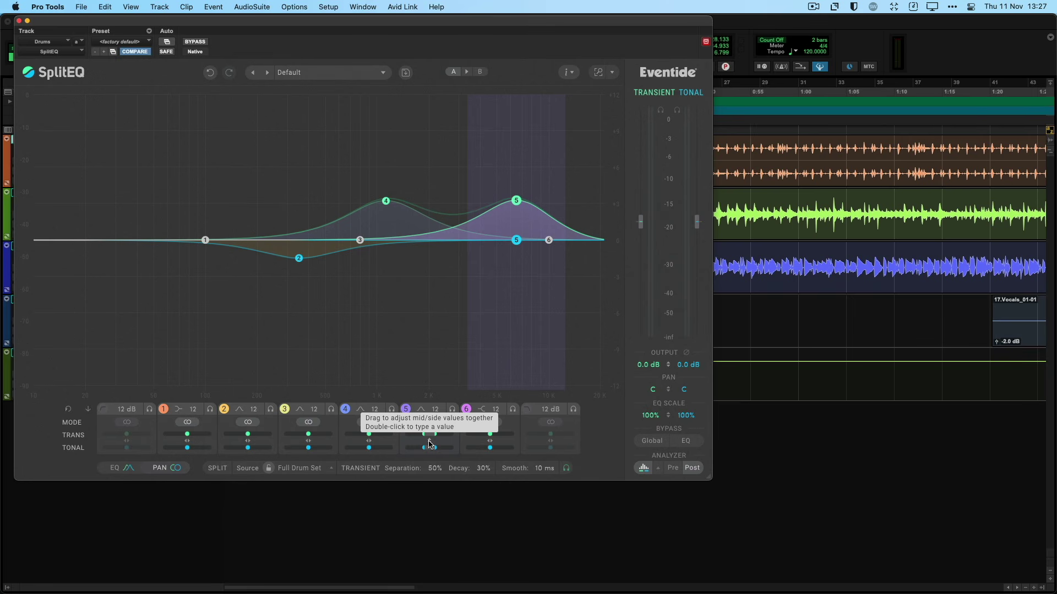
pyautogui.scroll(2, 431, 443)
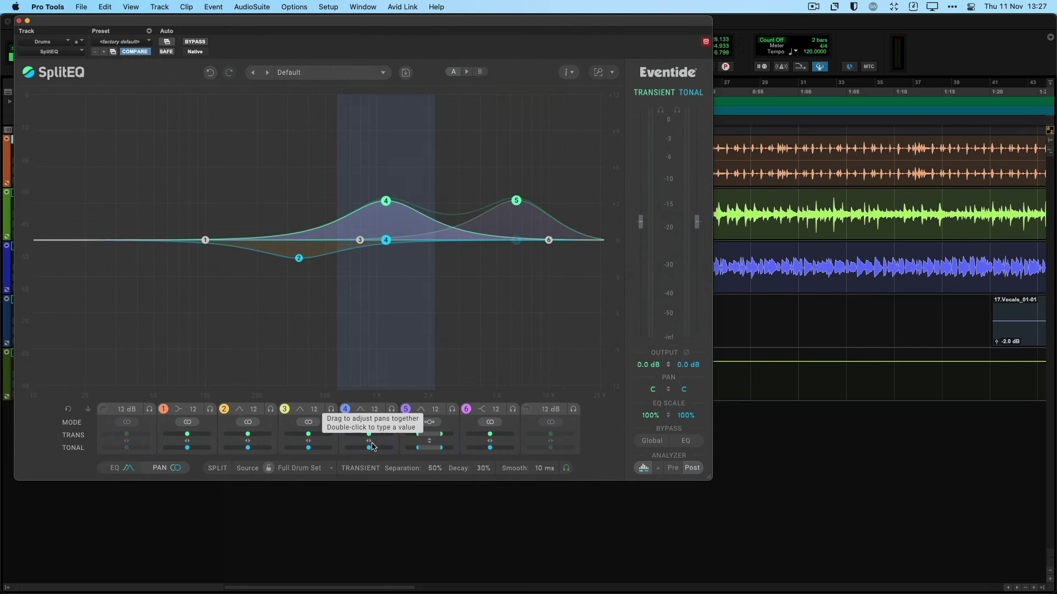
# Put band 4 in mid/side mode with transient and tonal widened to about the same width as band 5, and audition it
pyautogui.scroll(2, 370, 427)
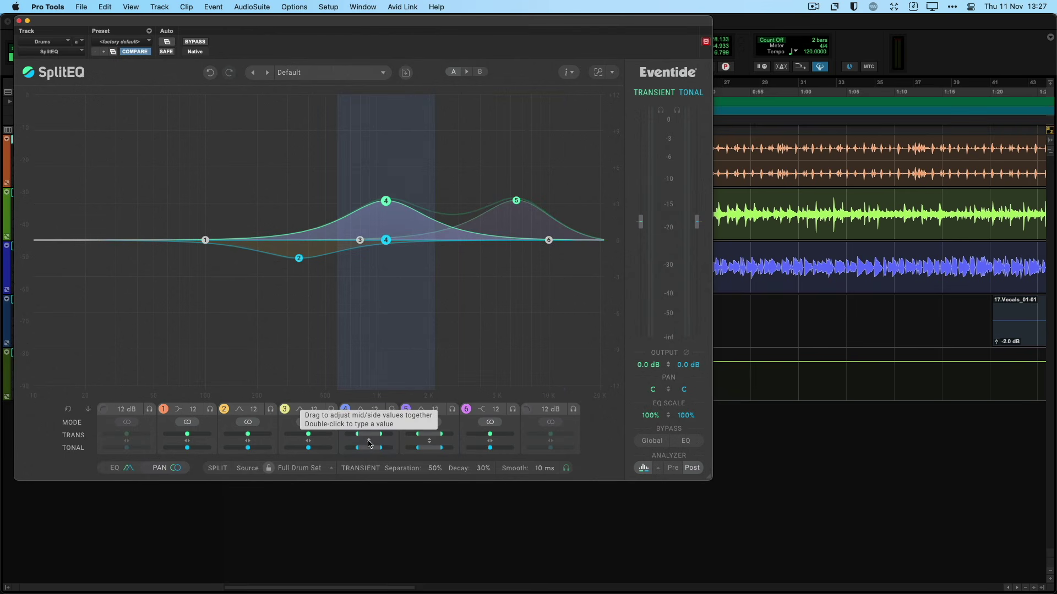
pyautogui.press('space')
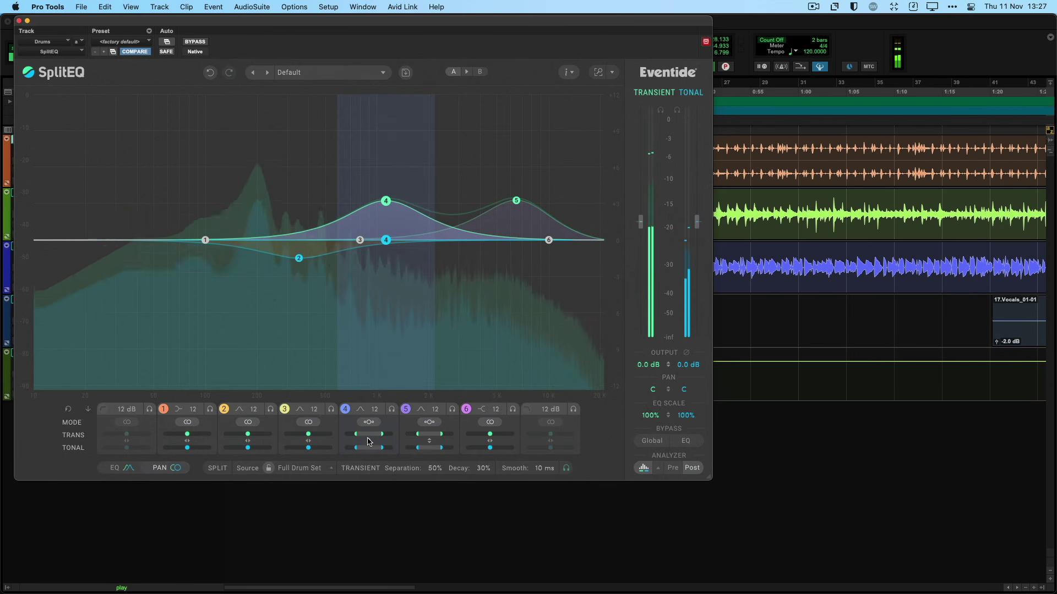
pyautogui.press('space')
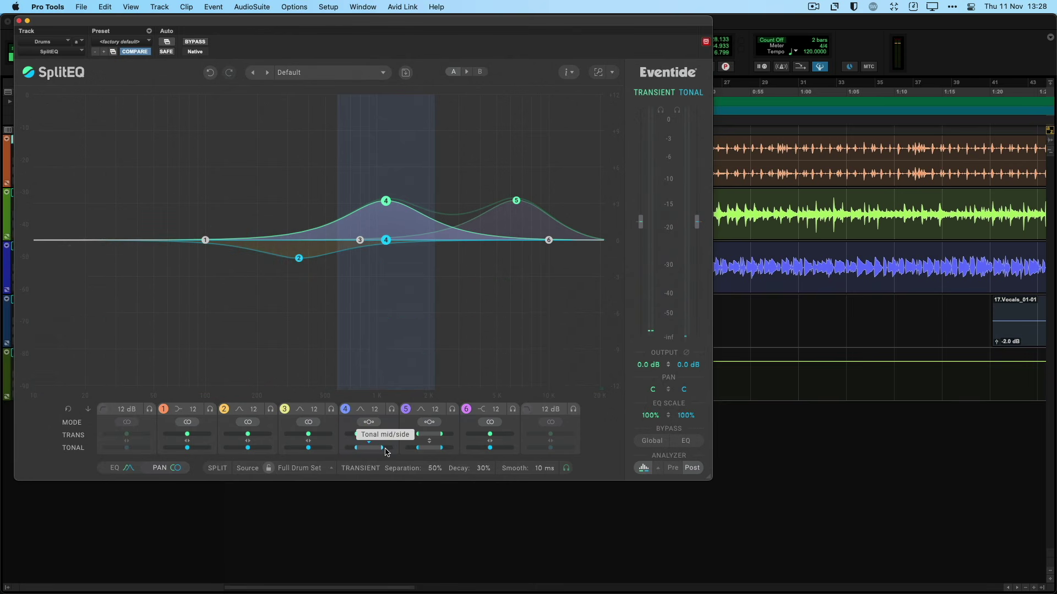
# Play the drums with the global bypass on and off to compare the widened bands 4 and 5
pyautogui.click(651, 441)
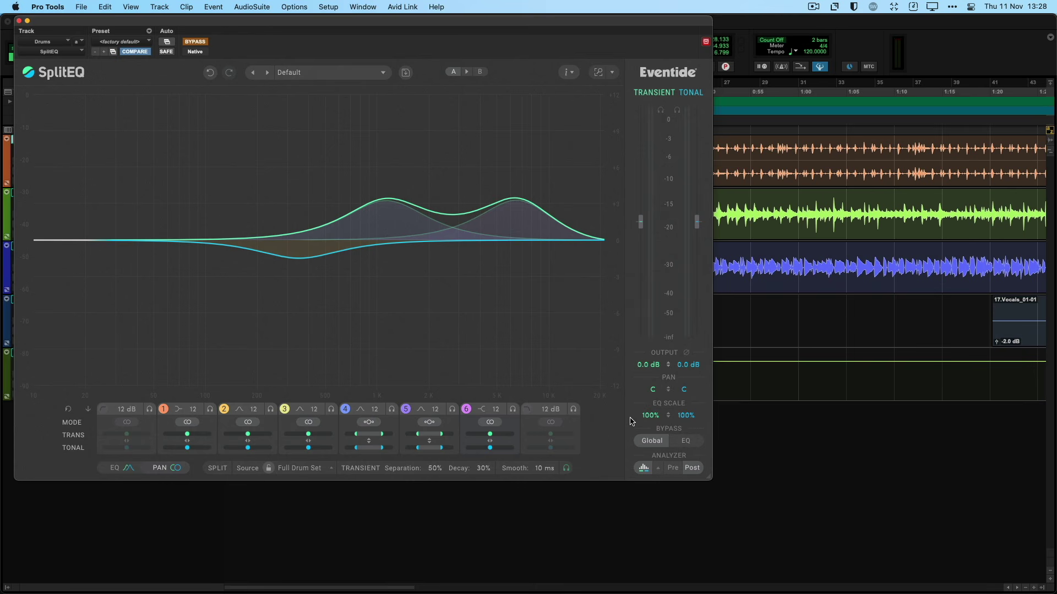
pyautogui.press('space')
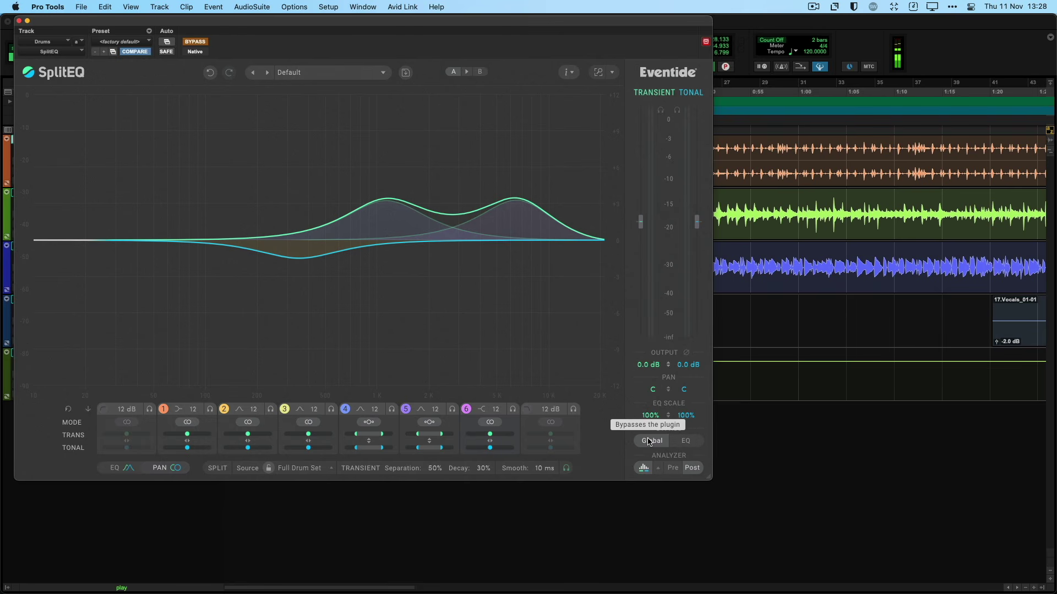
pyautogui.click(650, 442)
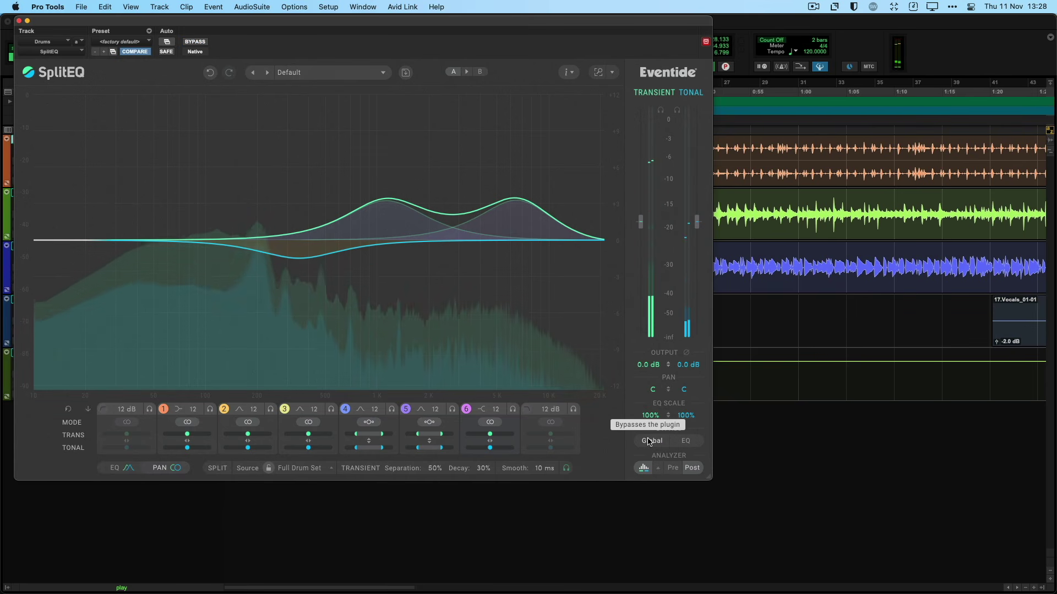